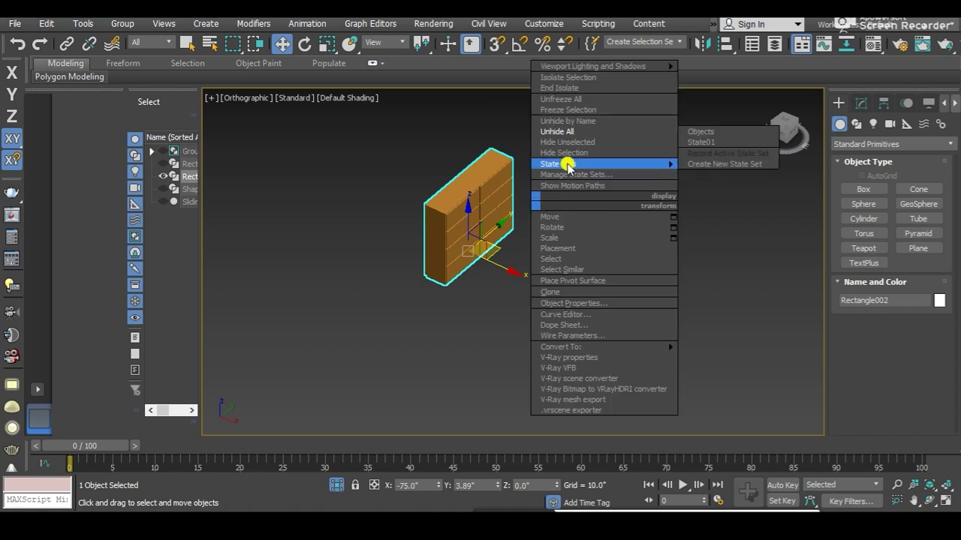
Unhide all objects so the room's walls and curtain reappear around the cabinet
left_click(559, 129)
mouse_move(463, 342)
middle_mouse_down("alt")
mouse_move(491, 326)
mouse_move(472, 225)
mouse_move(573, 238)
mouse_move(506, 229)
mouse_move(463, 294)
mouse_move(491, 330)
middle_mouse_up("alt")
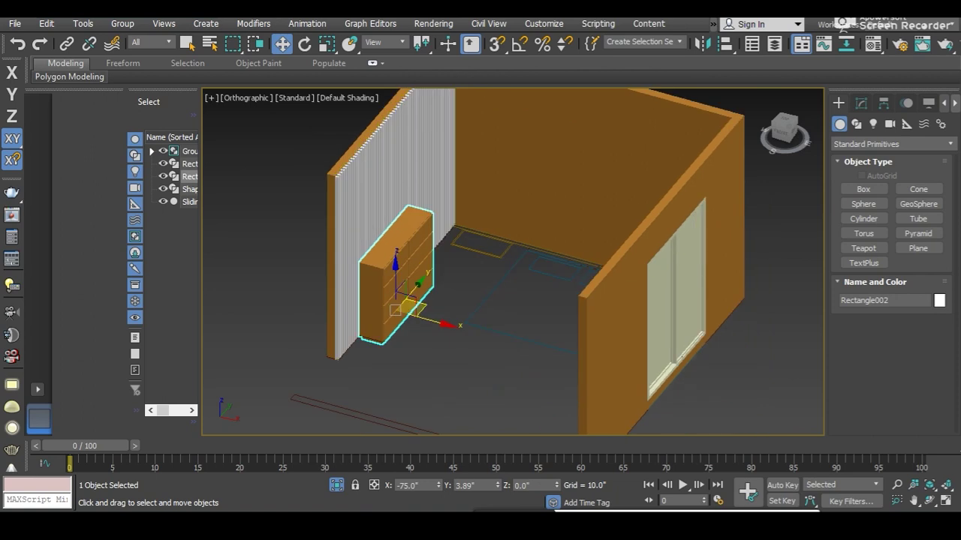
scroll(415, 415, "down", 1)
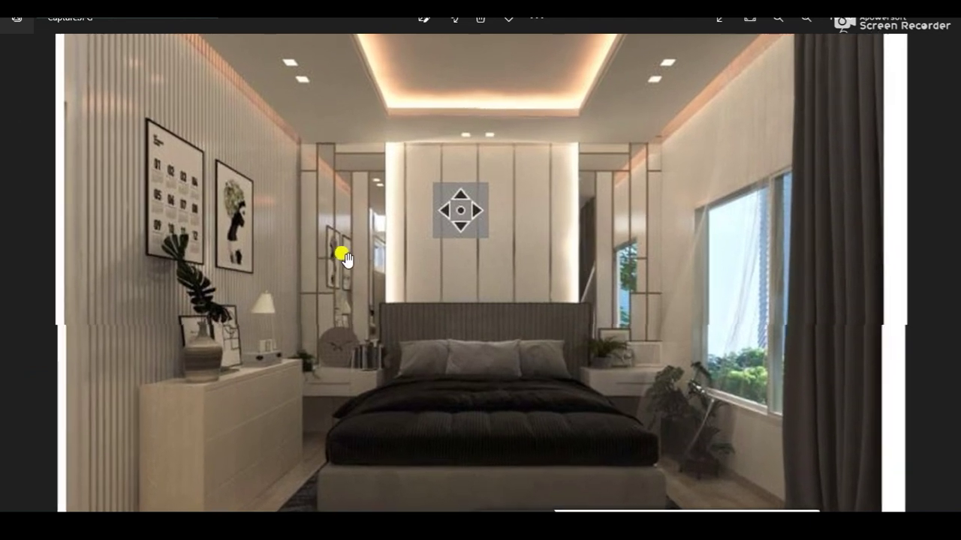
scroll(318, 262, "up", 1, "ctrl")
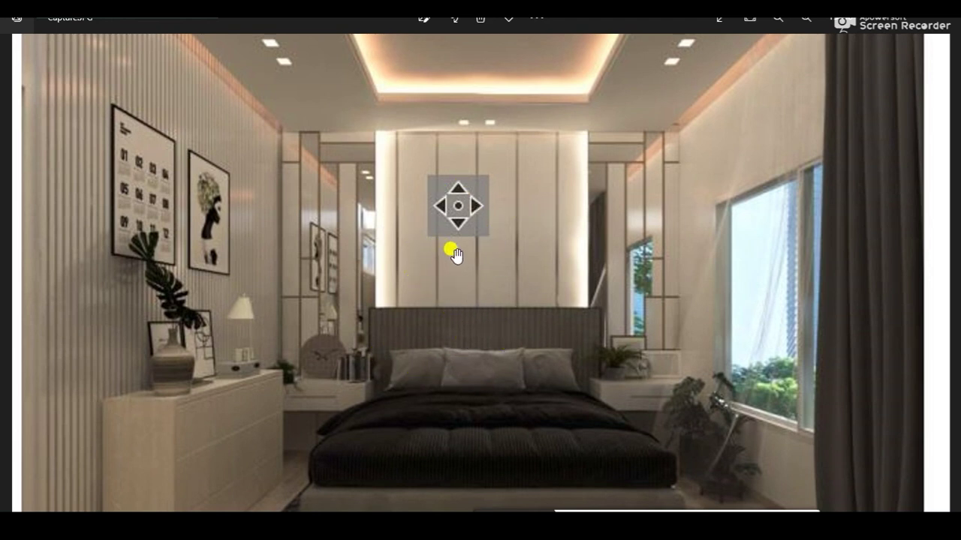
scroll(418, 147, "up", 2)
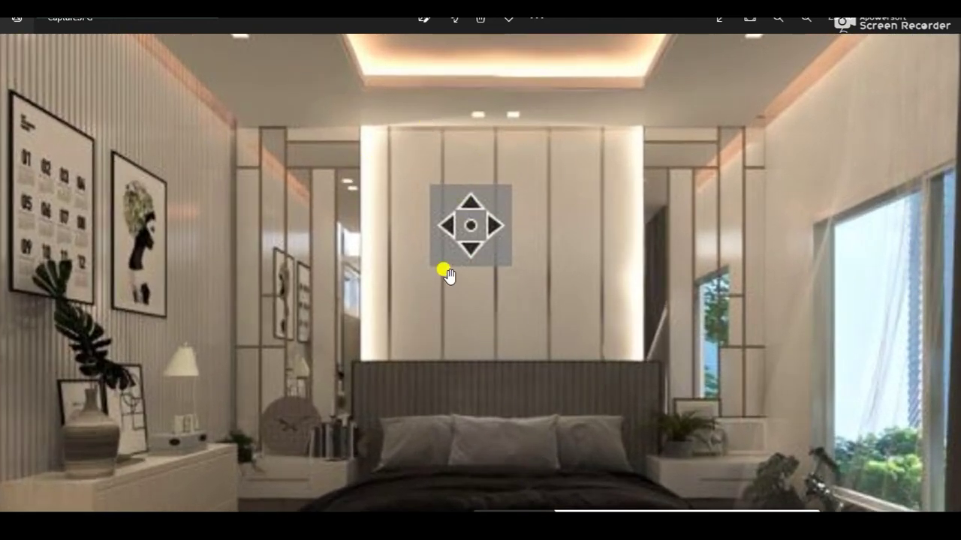
scroll(565, 186, "down", 1)
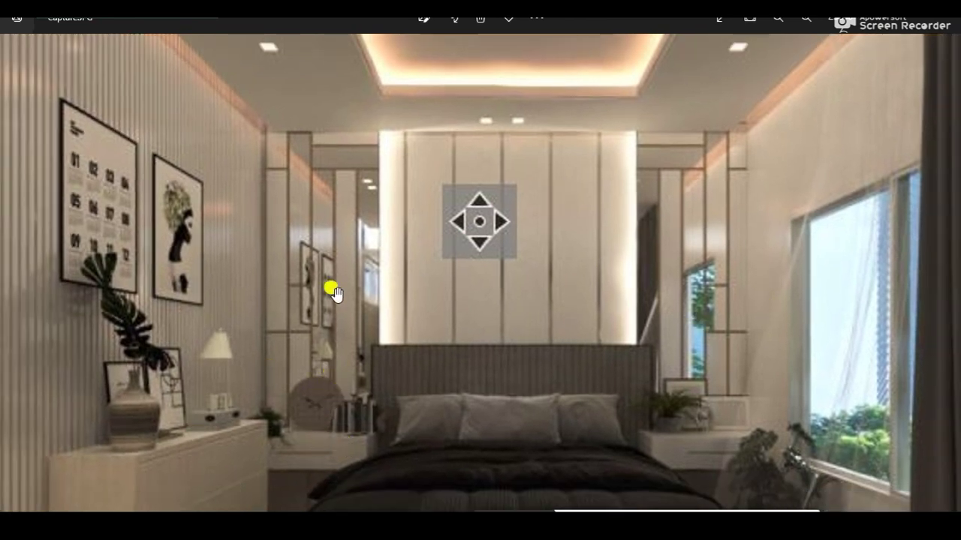
scroll(326, 180, "up", 1)
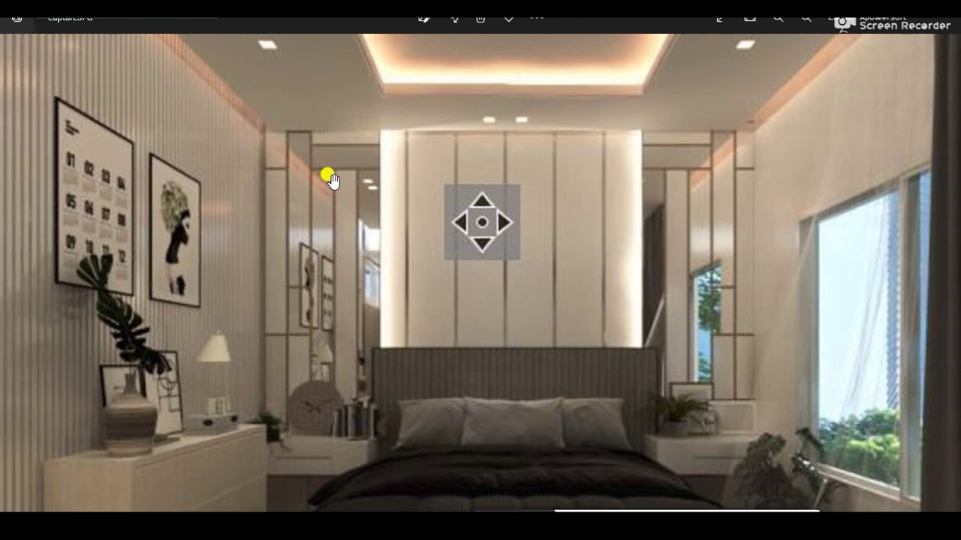
scroll(315, 240, "down", 2)
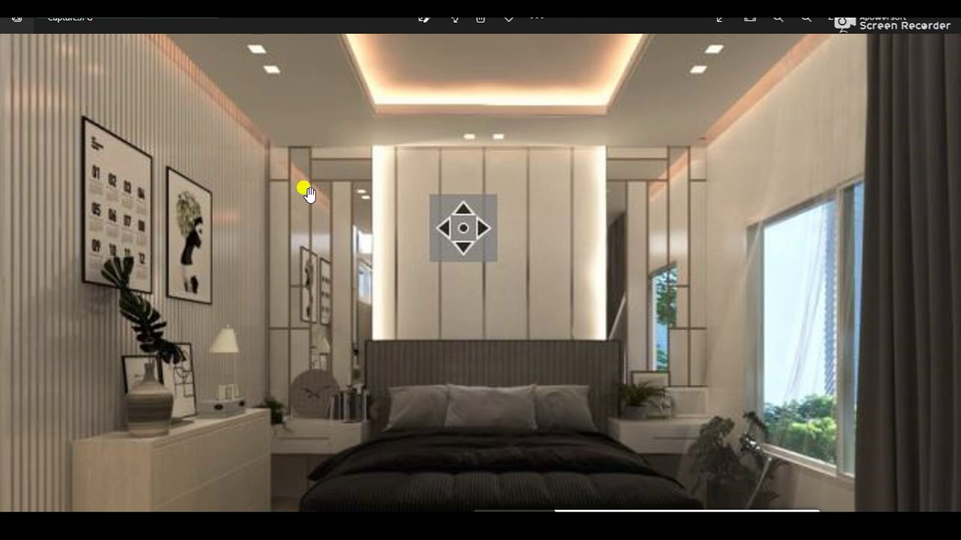
scroll(304, 197, "up", 3)
scroll(314, 192, "down", 3)
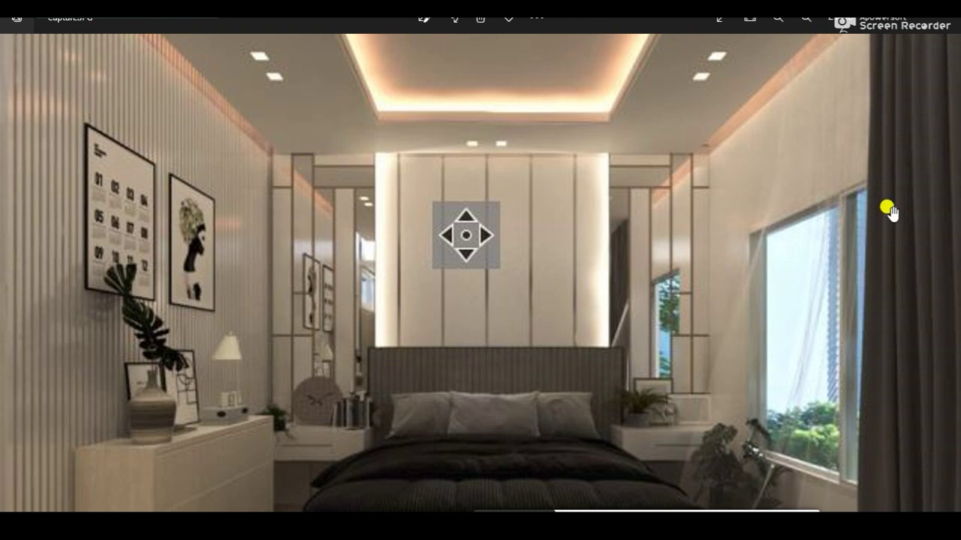
scroll(308, 180, "down", 2)
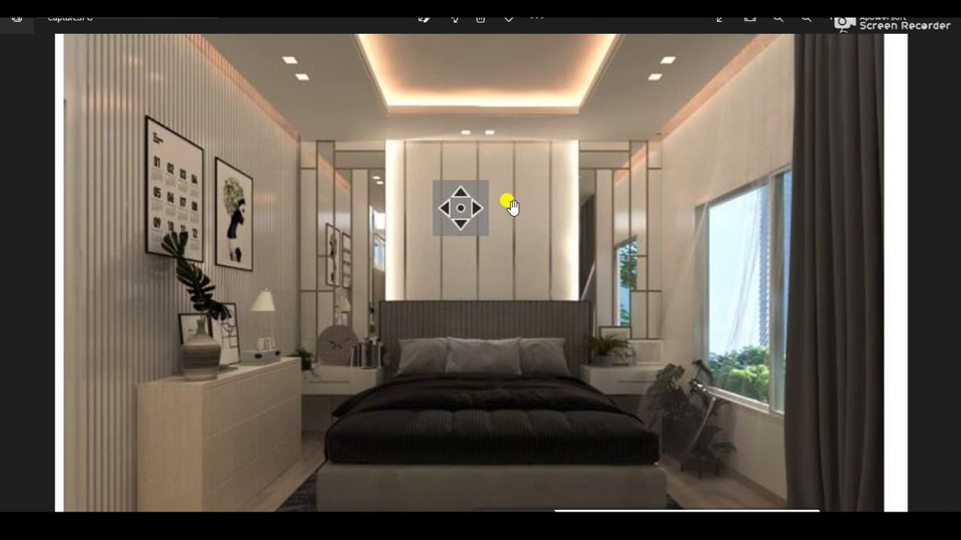
key("ctrl+minus")
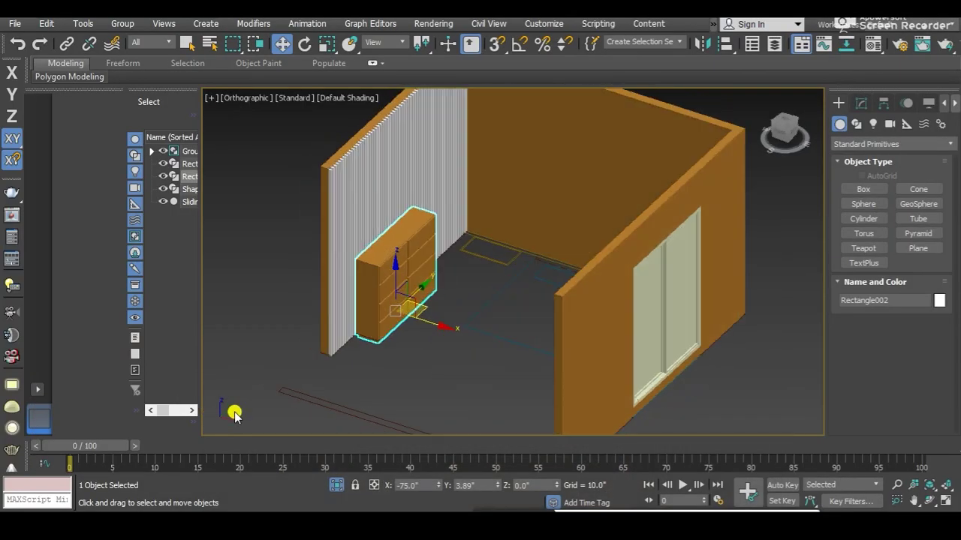
Select the wall object Rectangle001 and frame the walls and window in a close angled view
left_click(463, 309)
scroll(470, 315, "down", 3)
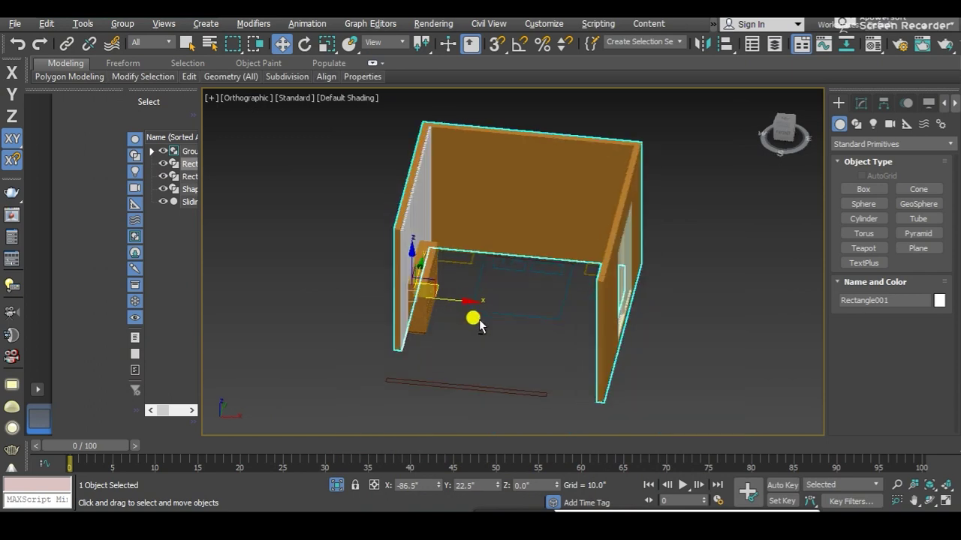
middle_click_drag(474, 322, 498, 315, "alt")
scroll(479, 207, "up", 5)
middle_click_drag(479, 207, 440, 215, "alt")
scroll(472, 278, "down", 3)
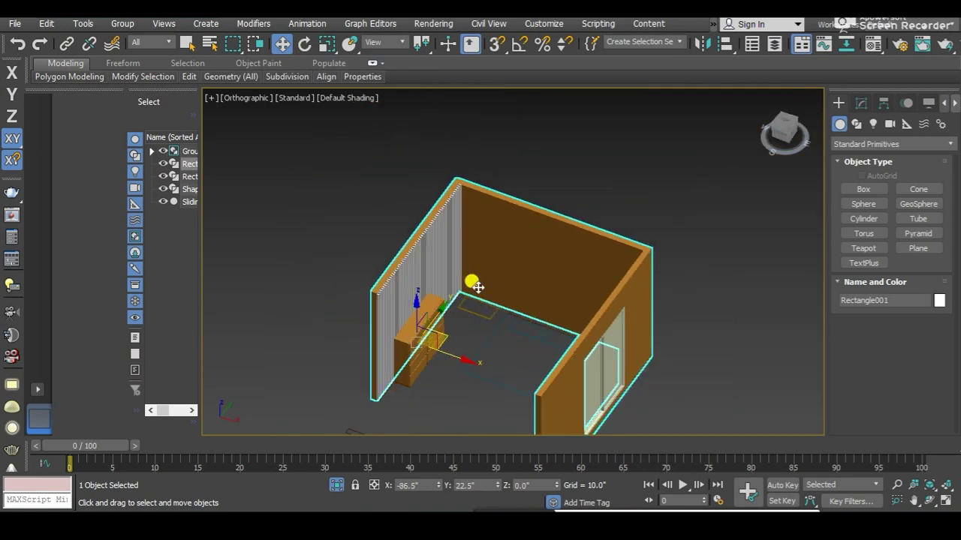
middle_click_drag(473, 279, 519, 260, "alt")
scroll(458, 292, "up", 2)
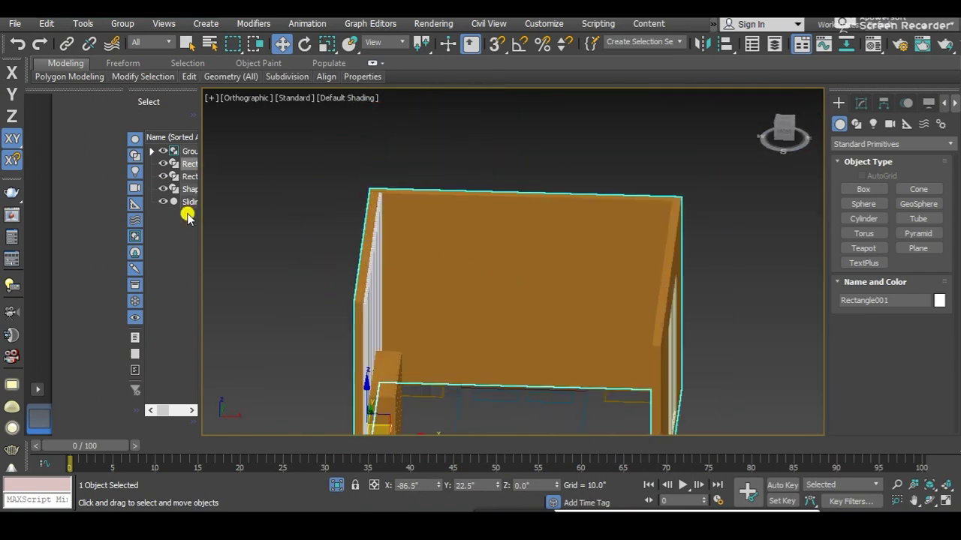
left_click_drag(199, 228, 133, 225)
mouse_move(367, 253)
middle_mouse_down()
mouse_move(330, 221)
mouse_move(533, 273)
middle_mouse_up()
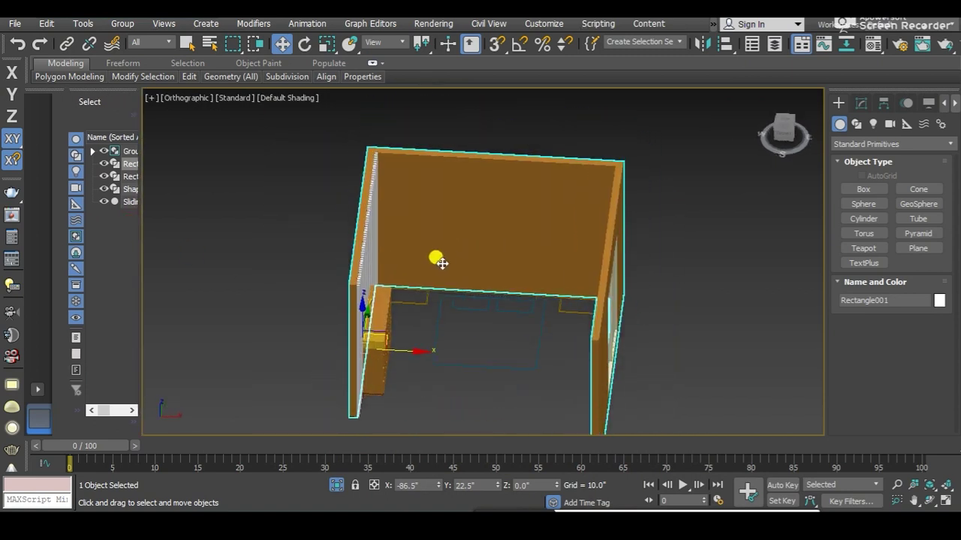
scroll(382, 241, "up", 3)
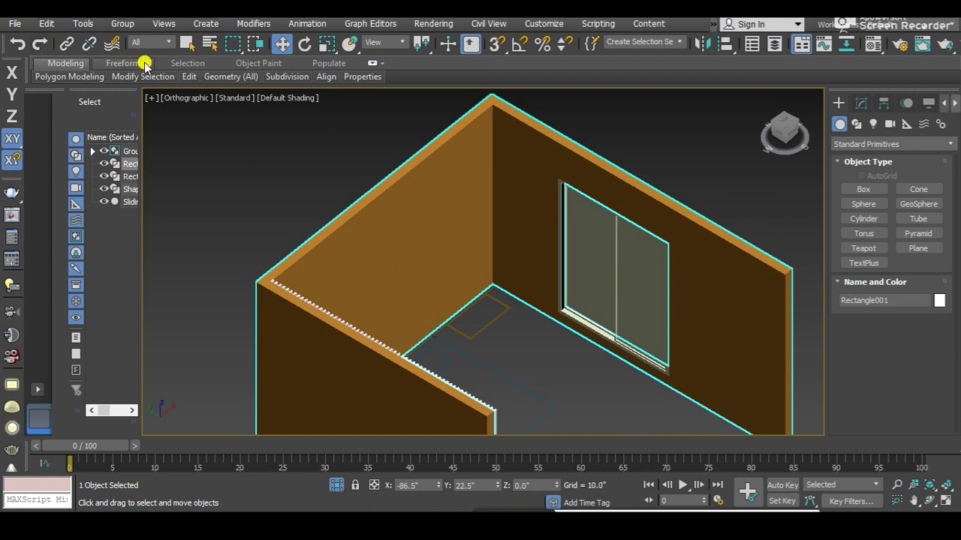
Browse the Freeform, Selection, Object Paint and Populate ribbon tabs, then return to the polygon modeling tools
left_click(122, 64)
left_click(188, 63)
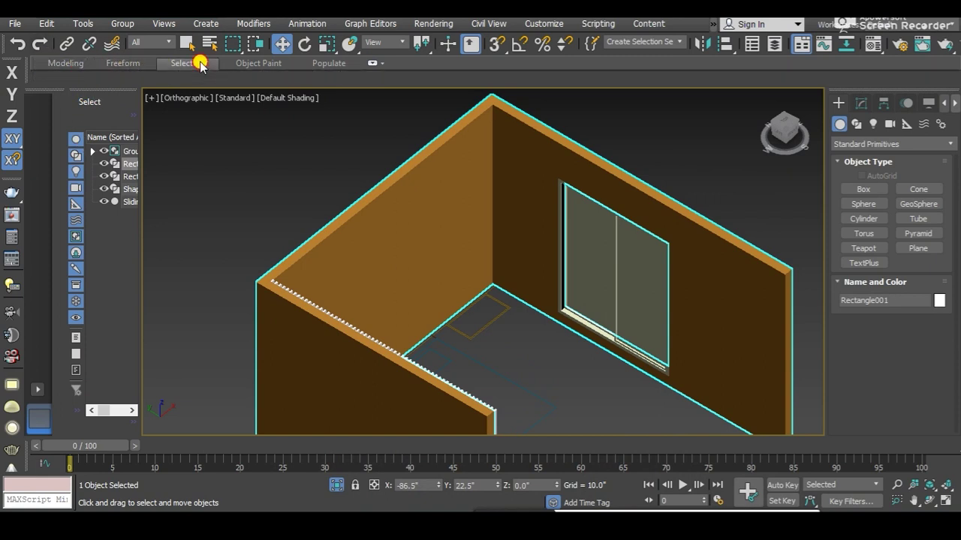
left_click(258, 63)
left_click(328, 63)
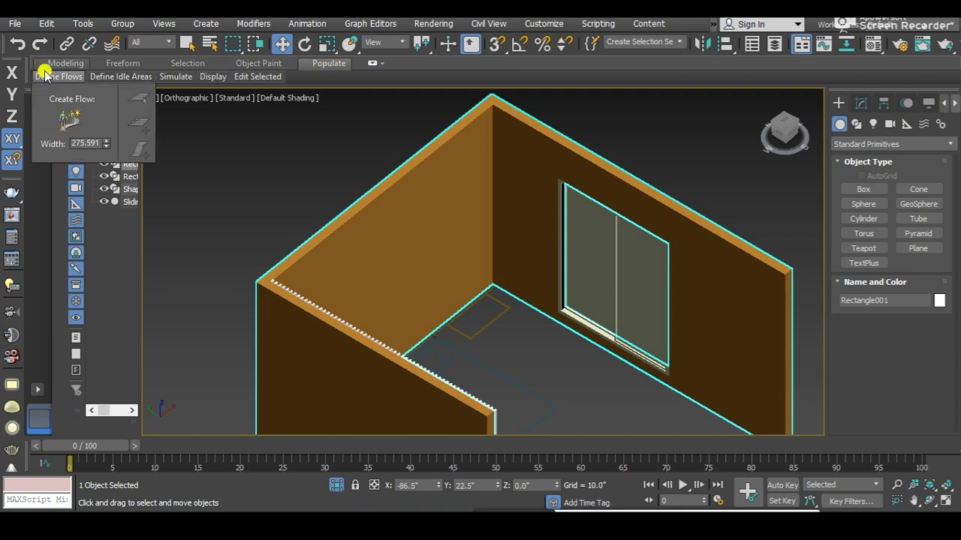
left_click(65, 63)
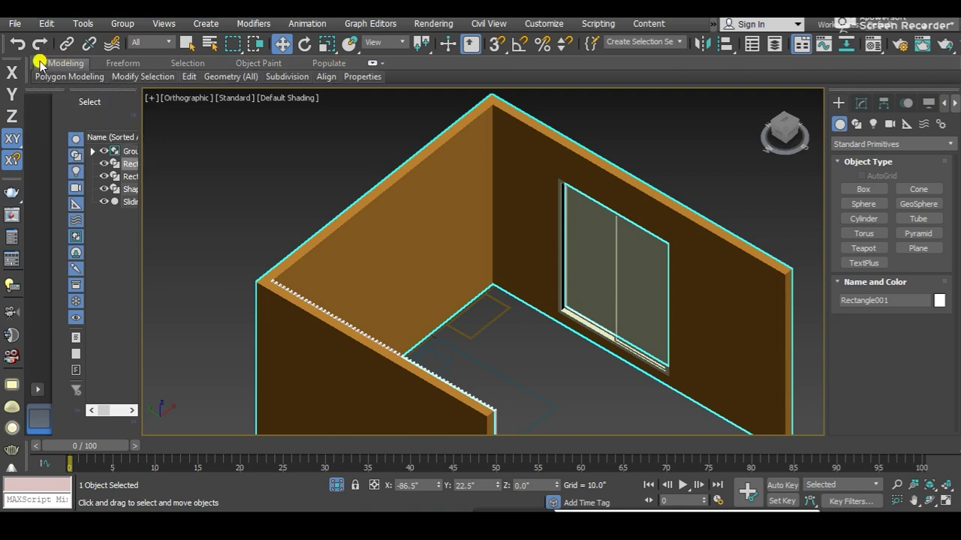
left_click(9, 44)
left_click(9, 44)
left_click(30, 78)
left_click(36, 78)
left_click(46, 80)
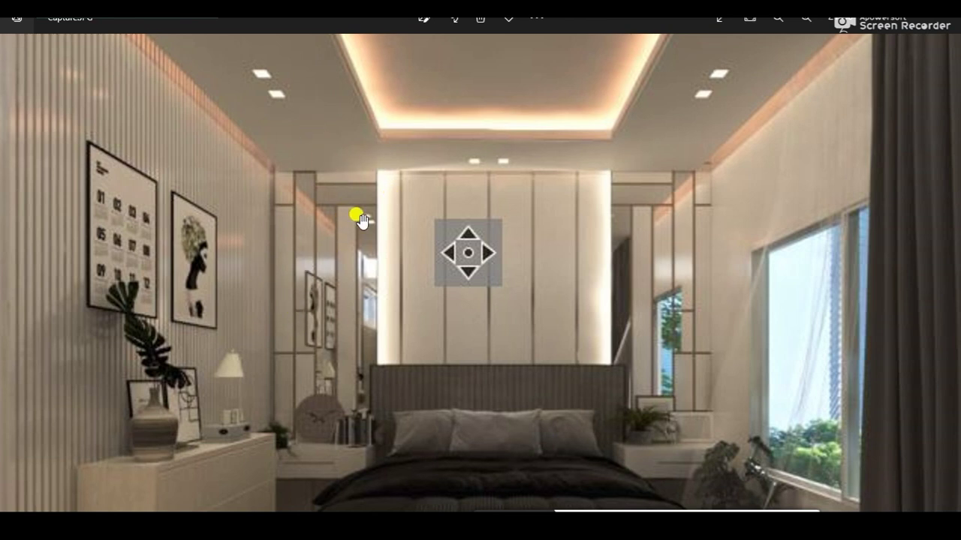
scroll(330, 229, "down", 2)
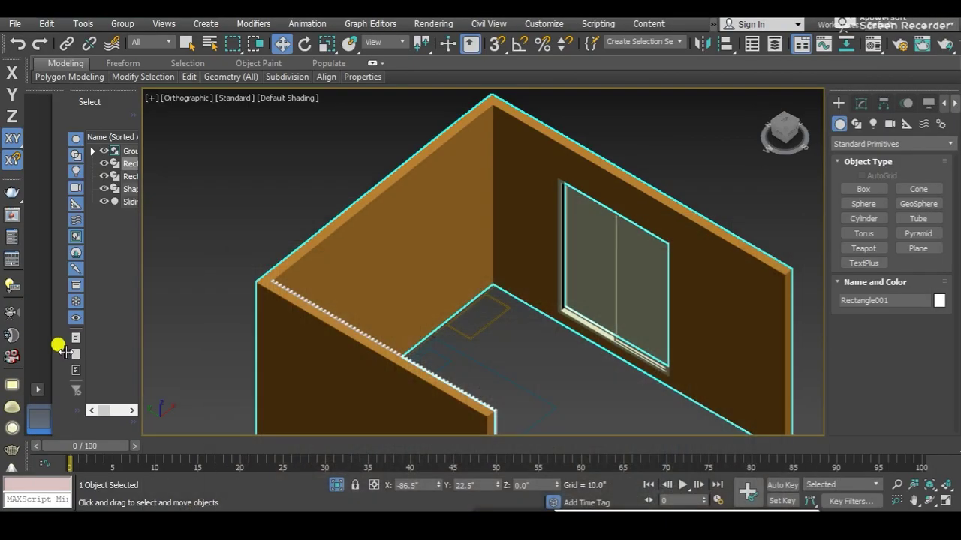
Select the striped wall panel Shape001 and isolate it with Alt+Q to inspect it
left_click(39, 76)
mouse_move(521, 340)
middle_mouse_down("alt")
mouse_move(519, 350)
mouse_move(353, 308)
middle_mouse_up("alt")
left_click(358, 311)
scroll(367, 217, "up", 5)
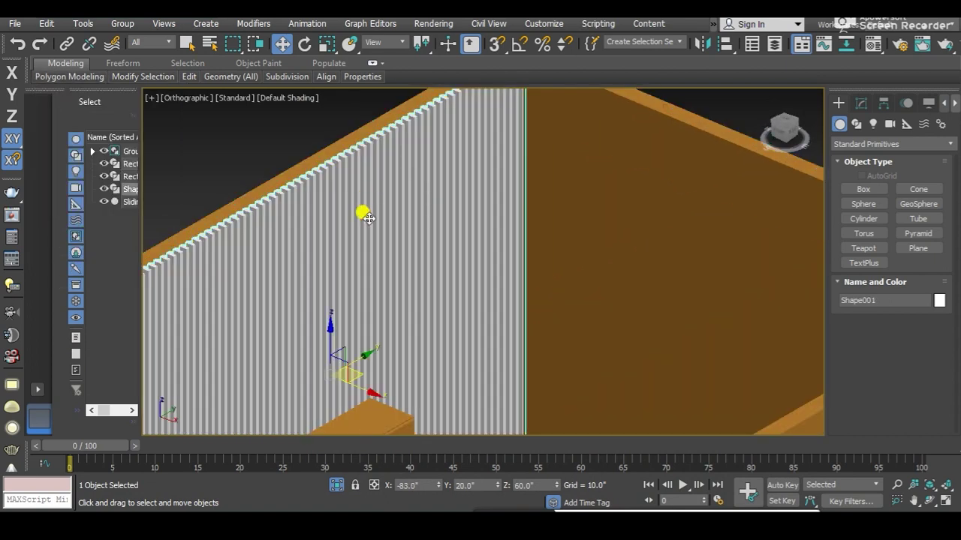
key("alt+q")
mouse_move(390, 266)
middle_mouse_down("alt")
mouse_move(408, 275)
mouse_move(517, 265)
mouse_move(371, 191)
mouse_move(453, 216)
mouse_move(418, 257)
mouse_move(523, 267)
middle_mouse_up("alt")
scroll(481, 274, "down", 2)
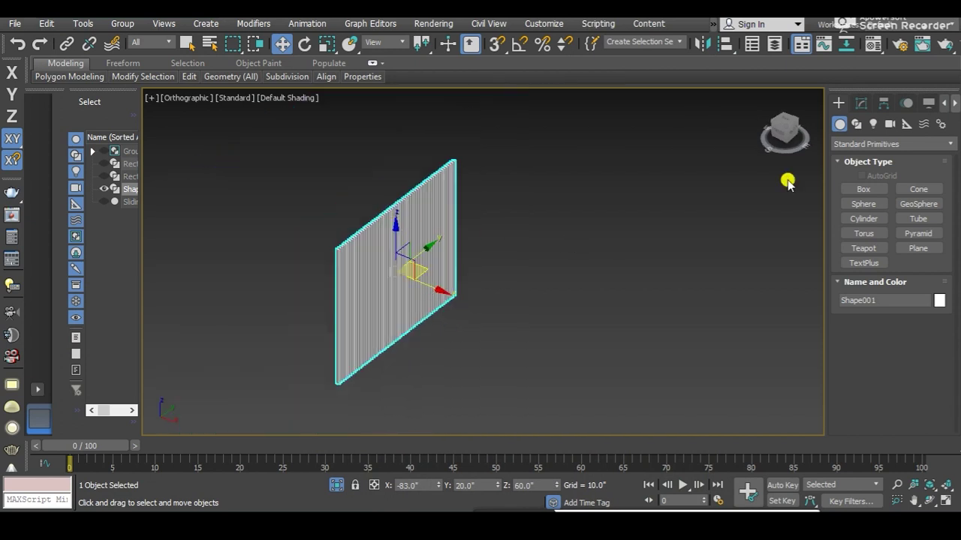
scroll(322, 244, "up", 5)
scroll(330, 246, "down", 1)
Unhide all room objects again and check the panel's modifier stack
right_click(434, 275)
left_click(446, 210)
mouse_move(448, 188)
middle_mouse_down("alt")
mouse_move(484, 221)
mouse_move(957, 94)
middle_mouse_up("alt")
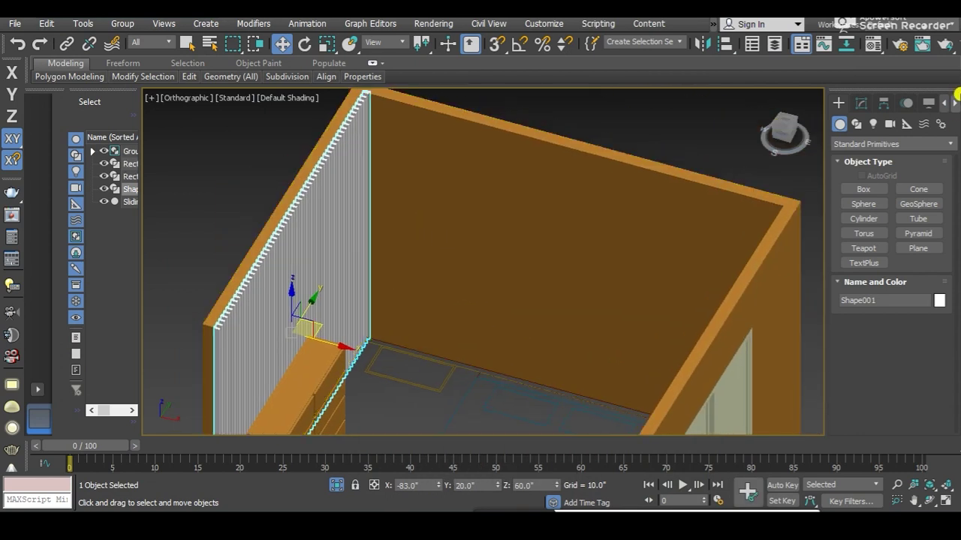
left_click(861, 103)
left_click(839, 104)
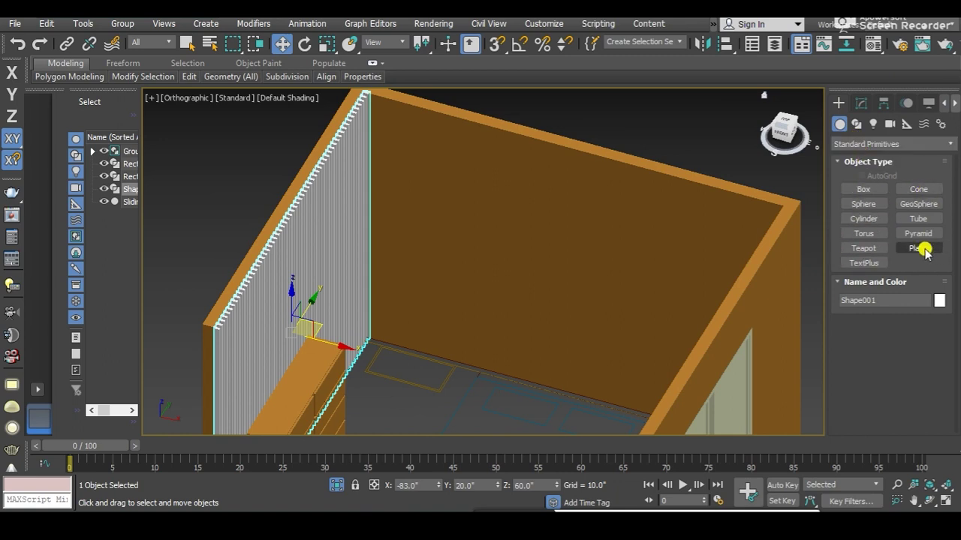
Start a Plane primitive and switch to the front view of the back wall
left_click(919, 248)
mouse_move(449, 279)
middle_mouse_down("alt")
mouse_move(425, 257)
mouse_move(456, 273)
mouse_move(395, 254)
mouse_move(386, 240)
mouse_move(380, 251)
middle_mouse_up("alt")
scroll(397, 255, "down", 5)
scroll(386, 240, "up", 2)
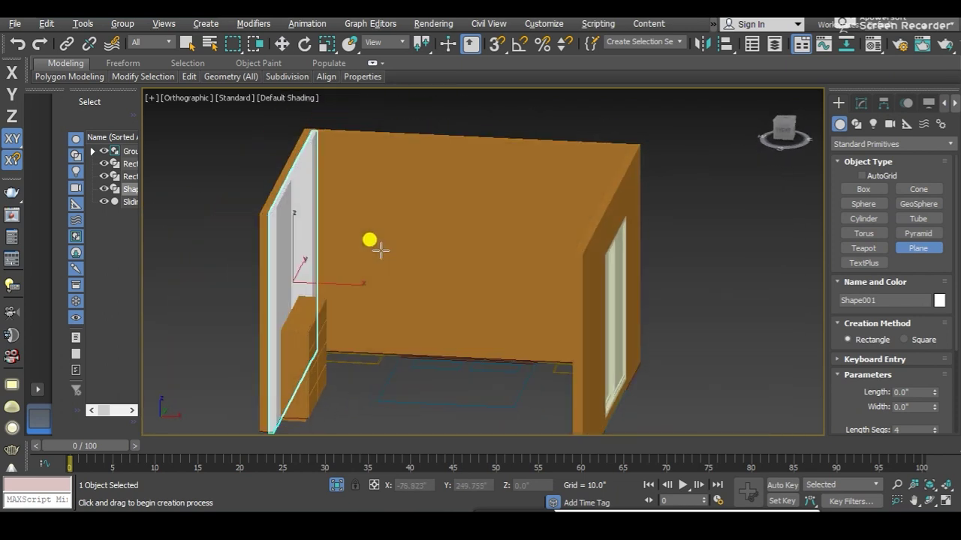
scroll(348, 355, "up", 2)
scroll(375, 293, "down", 3)
middle_click_drag(369, 307, 360, 332, "alt")
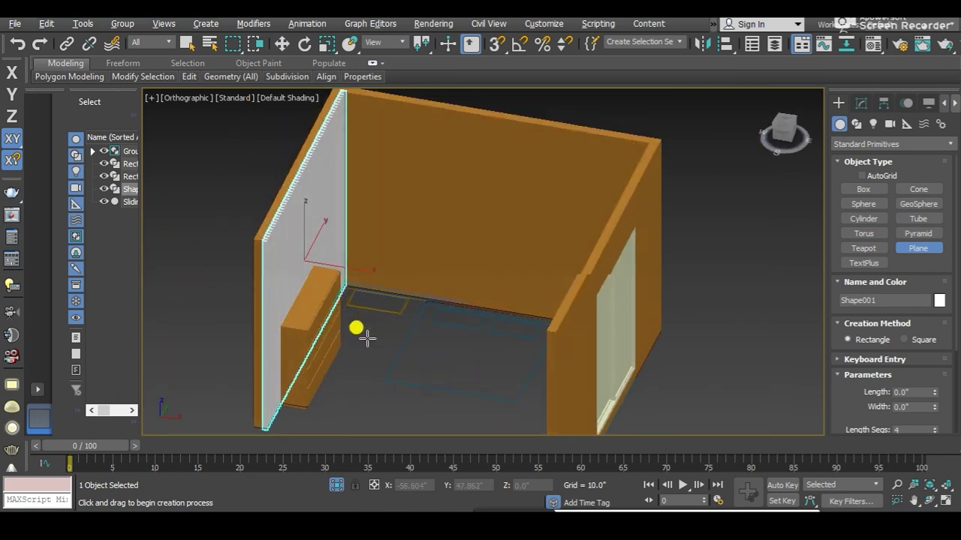
scroll(350, 277, "up", 2)
scroll(698, 154, "up", 5)
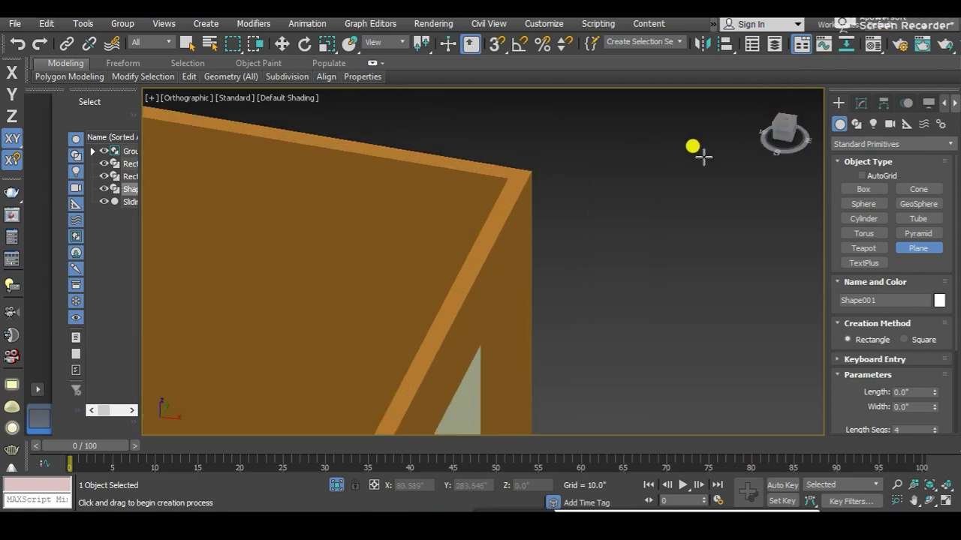
key("f")
scroll(511, 208, "up", 2)
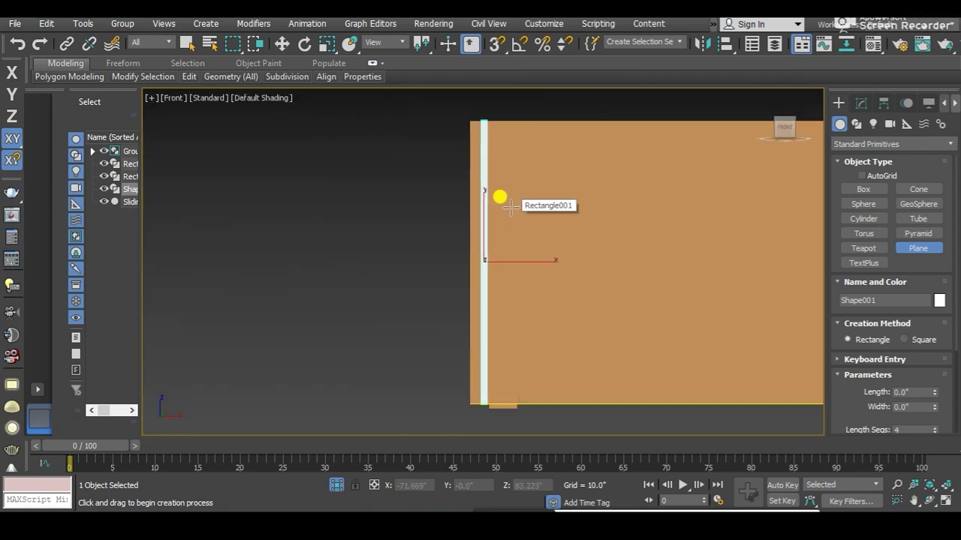
In wireframe with snapping on, draw a plane on the back wall's left side
key("F3")
scroll(450, 270, "down", 2)
scroll(390, 284, "down", 2)
scroll(377, 285, "down", 1)
scroll(418, 235, "up", 2)
mouse_move(418, 236)
middle_mouse_down()
mouse_move(485, 193)
mouse_move(528, 229)
middle_mouse_up()
key("s")
mouse_move(499, 43)
left_mouse_down()
mouse_move(495, 105)
mouse_move(496, 95)
left_mouse_up()
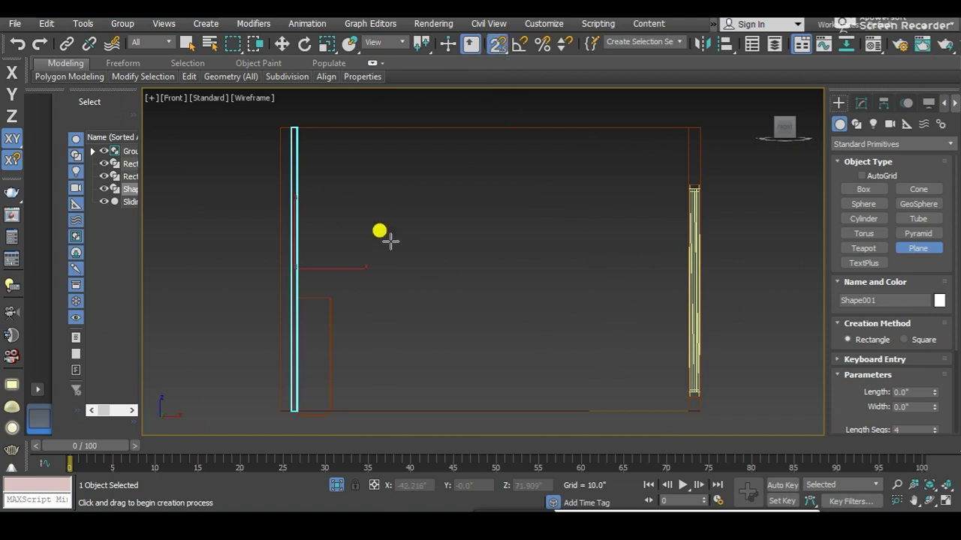
mouse_move(298, 126)
left_mouse_down()
mouse_move(344, 210)
mouse_move(383, 406)
left_mouse_up()
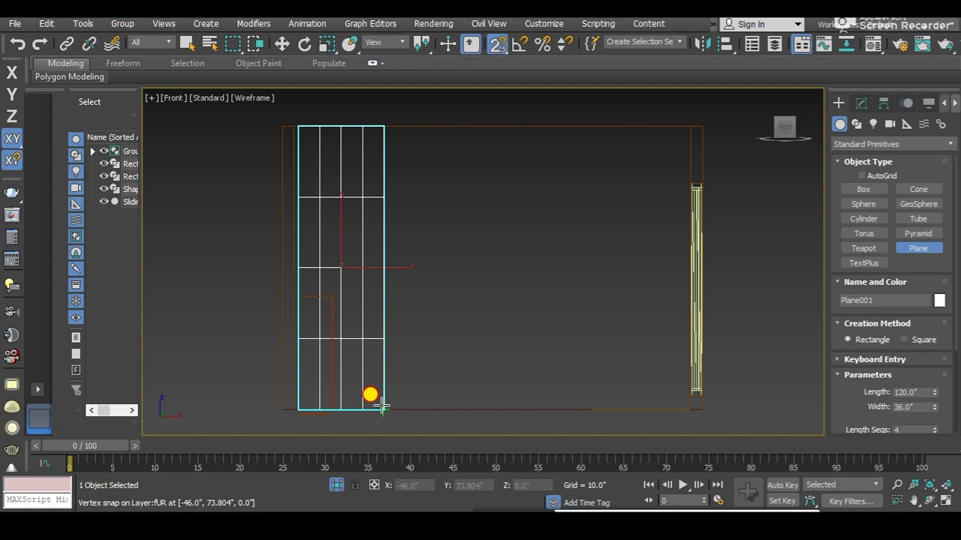
Move the plane along the back wall until it stands beside the slatted panel
key("w")
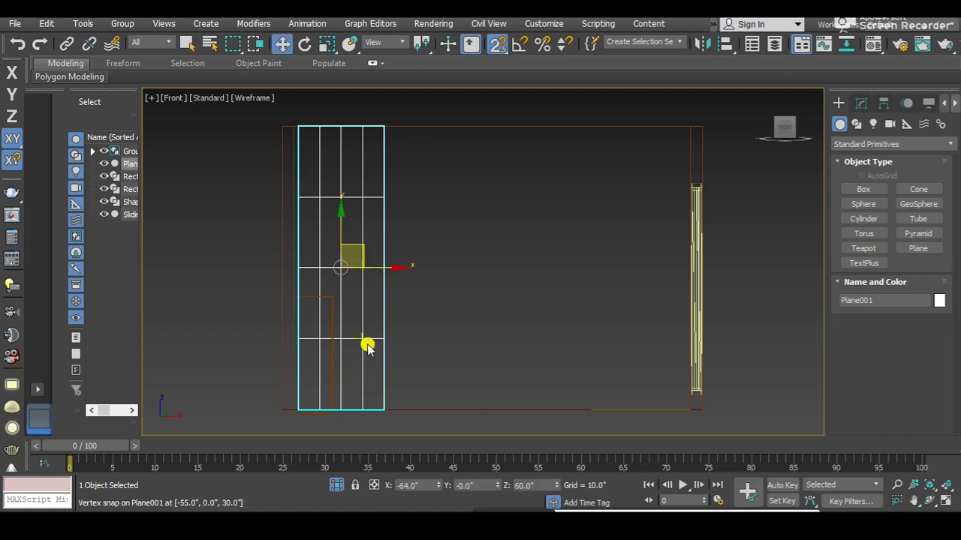
key("p")
mouse_move(367, 346)
middle_mouse_down()
mouse_move(521, 260)
mouse_move(442, 300)
mouse_move(443, 322)
mouse_move(442, 281)
middle_mouse_up()
key("F3")
left_click_drag(458, 274, 685, 198)
mouse_move(685, 199)
middle_mouse_down("alt")
mouse_move(500, 321)
mouse_move(493, 298)
middle_mouse_up("alt")
left_click_drag(482, 300, 455, 303)
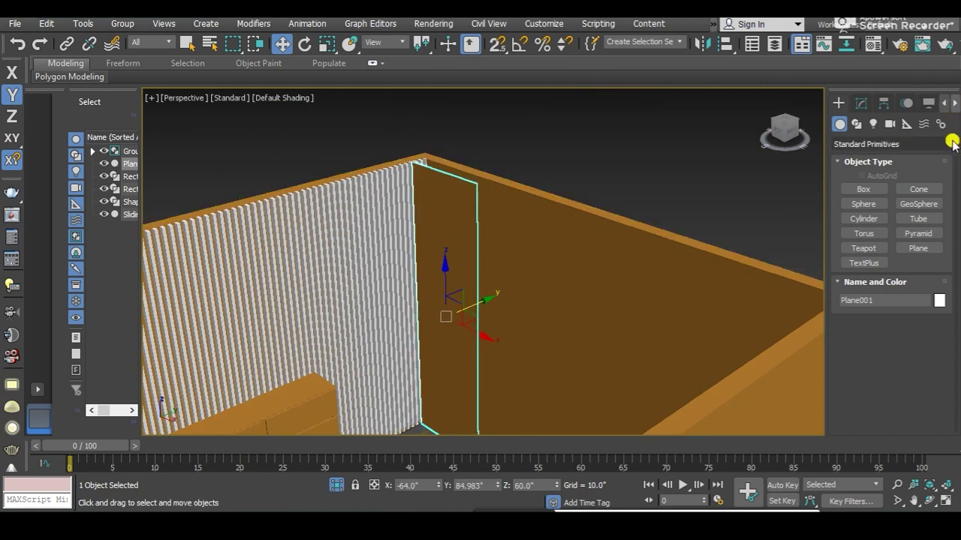
key("m")
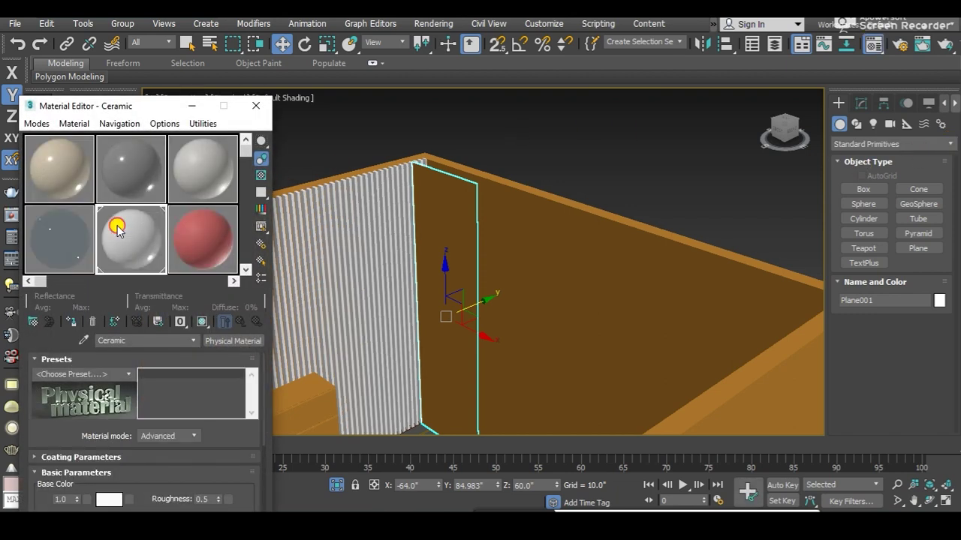
Assign the Ceramic material to the plane and display its grid edges
left_click(72, 320)
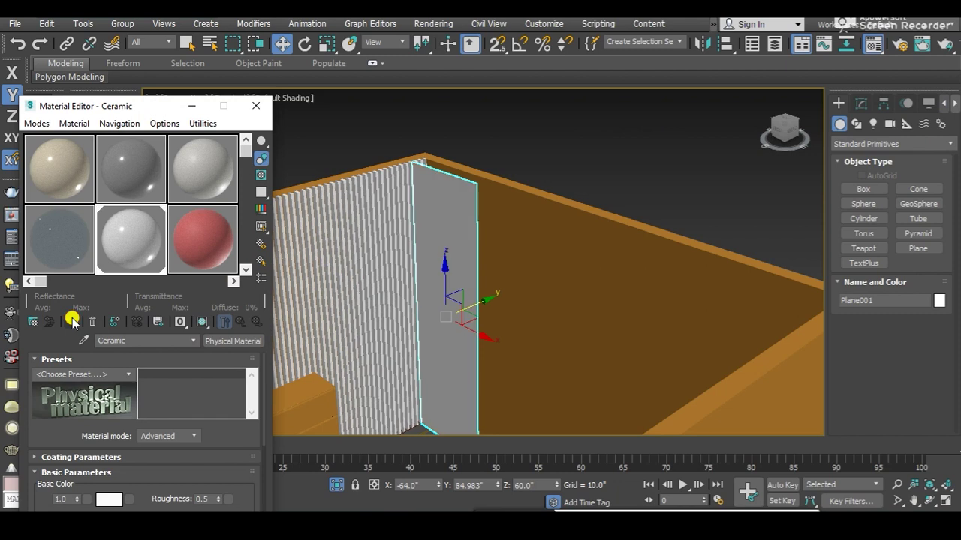
left_click(197, 240)
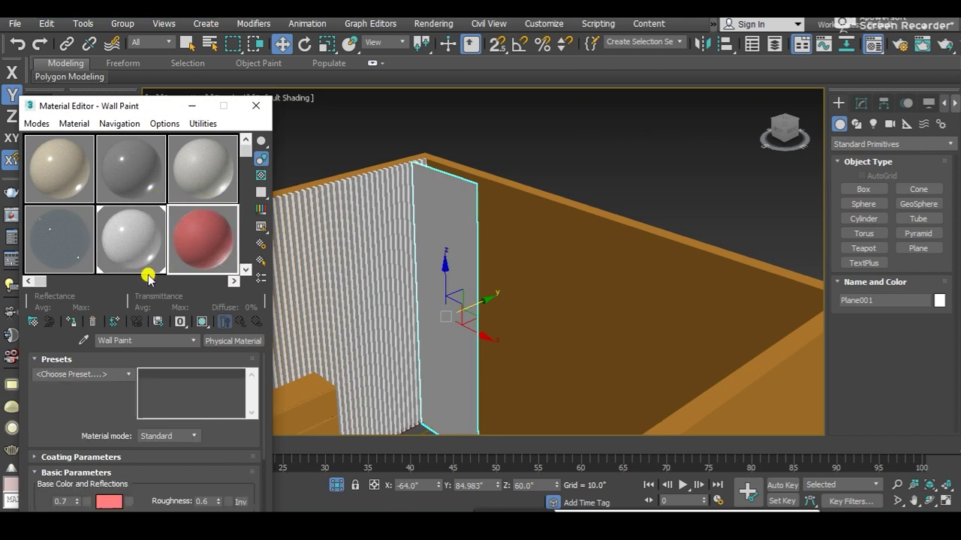
left_click(258, 106)
middle_click_drag(480, 300, 508, 305, "alt")
key("F4")
scroll(511, 308, "up", 3)
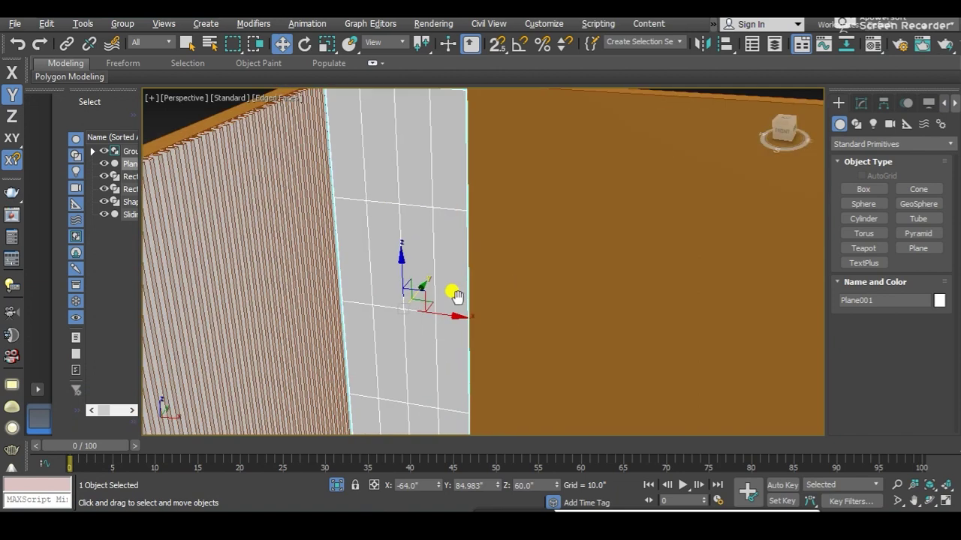
scroll(450, 293, "down", 5)
mouse_move(429, 283)
middle_mouse_down("alt")
mouse_move(435, 279)
mouse_move(407, 283)
mouse_move(413, 293)
middle_mouse_up("alt")
scroll(437, 292, "up", 3)
With 3D vertex snapping, snap the plane flush into the corner beside the slatted wall
left_click_drag(423, 282, 413, 279)
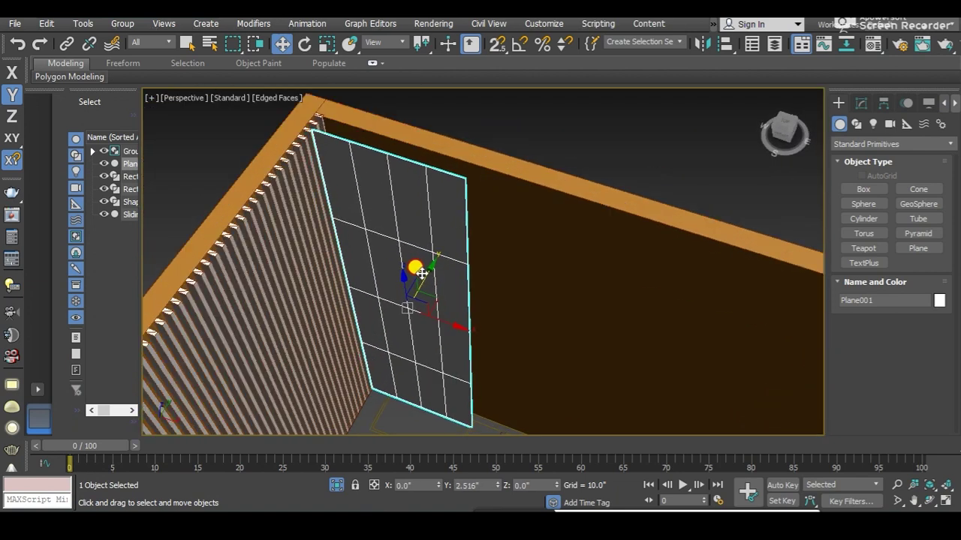
key("s")
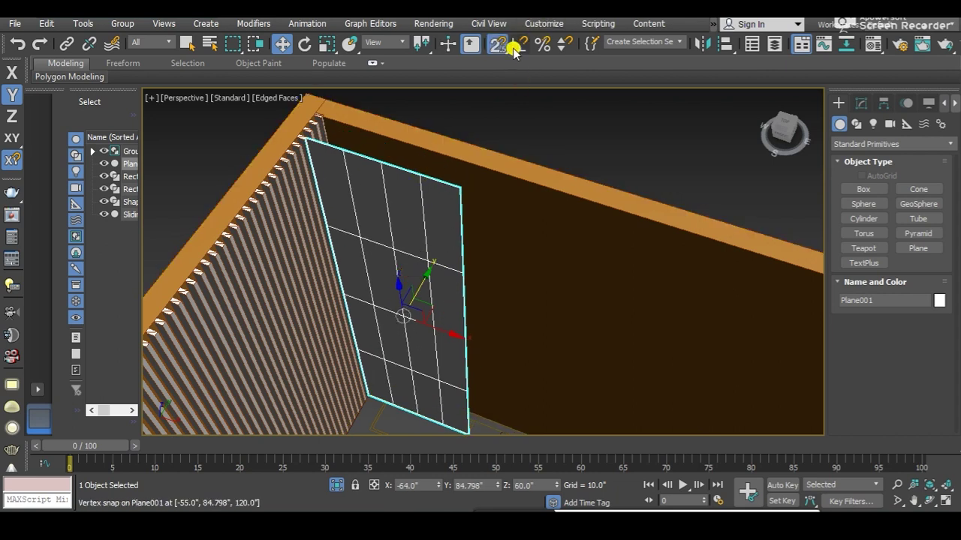
left_click_drag(497, 43, 499, 98)
scroll(454, 187, "up", 2)
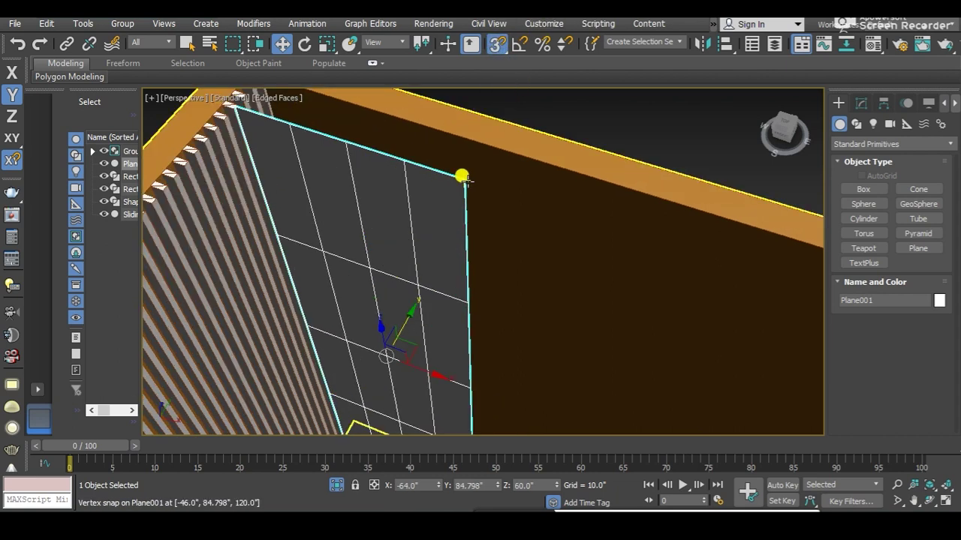
mouse_move(460, 181)
left_mouse_down()
mouse_move(349, 170)
mouse_move(345, 181)
left_mouse_up()
scroll(365, 157, "down", 3)
scroll(352, 187, "up", 3)
scroll(275, 260, "down", 2)
scroll(356, 142, "up", 3)
scroll(345, 182, "up", 2)
scroll(465, 408, "down", 2)
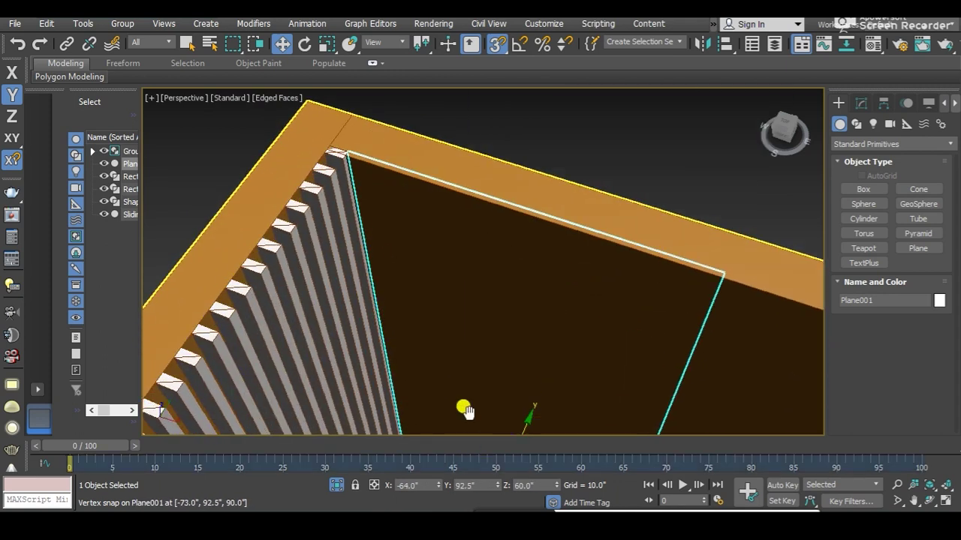
scroll(536, 188, "down", 2)
scroll(494, 279, "up", 1)
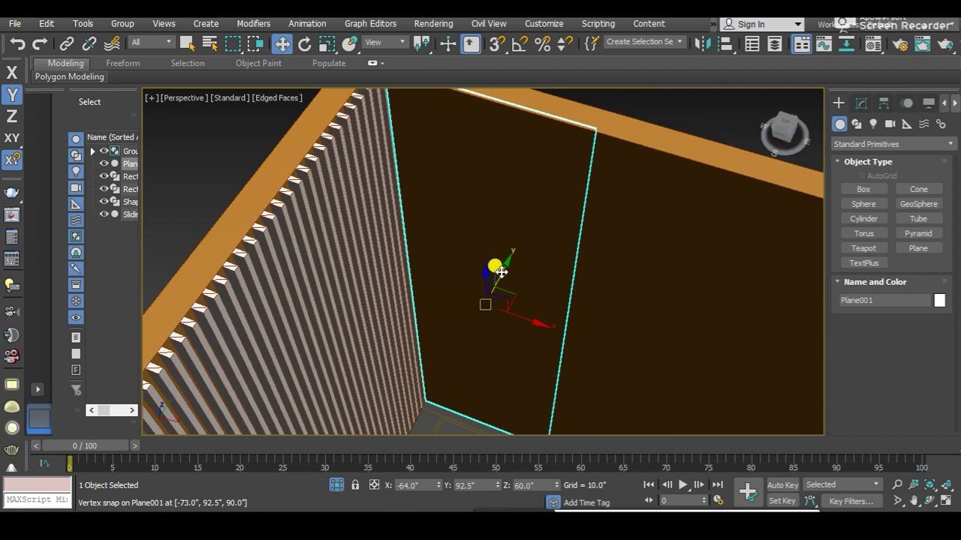
left_click_drag(502, 272, 494, 274)
scroll(488, 277, "down", 1)
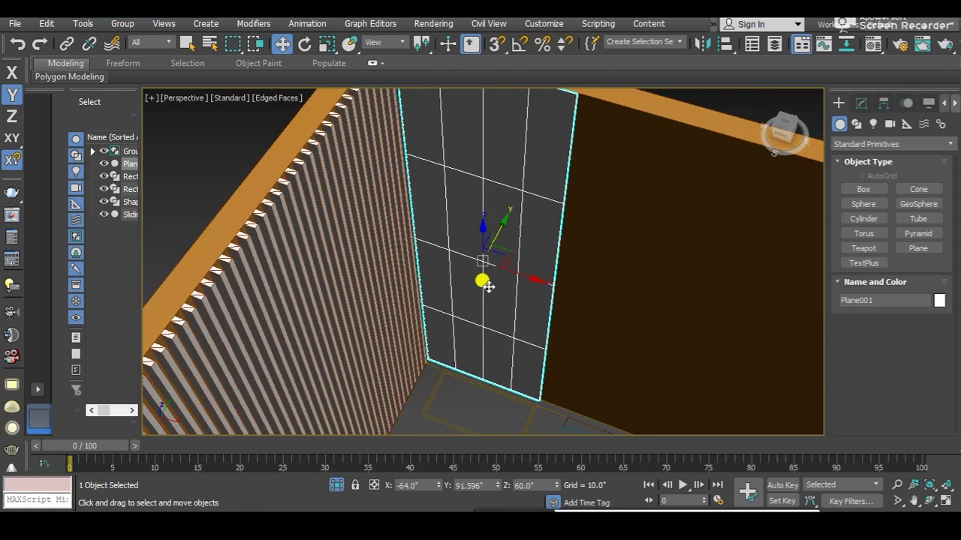
scroll(489, 259, "up", 2)
scroll(420, 272, "down", 3)
Reselect the plane and view its 120 x 36 inch, 4-by-4 segment parameters
left_click(379, 284)
scroll(395, 280, "down", 1)
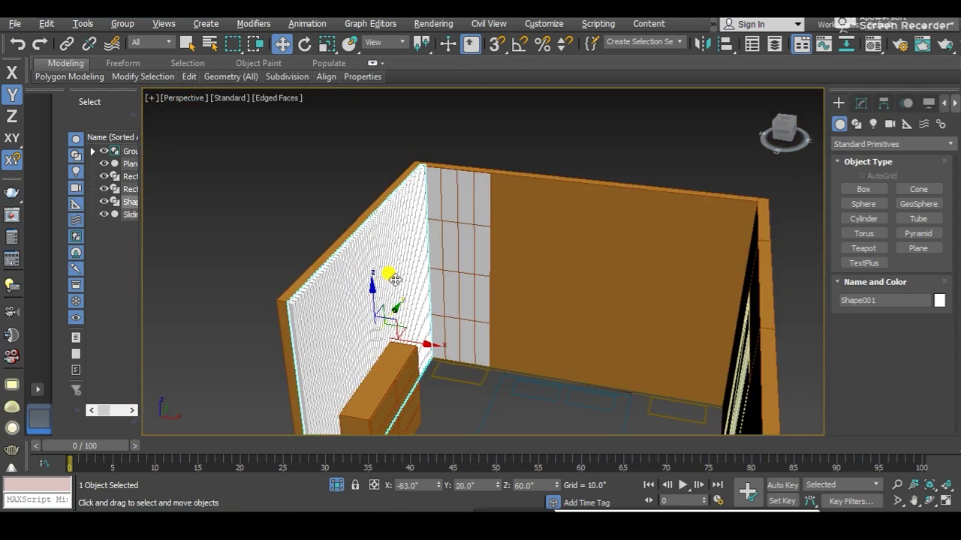
left_click(383, 343)
scroll(476, 353, "up", 3)
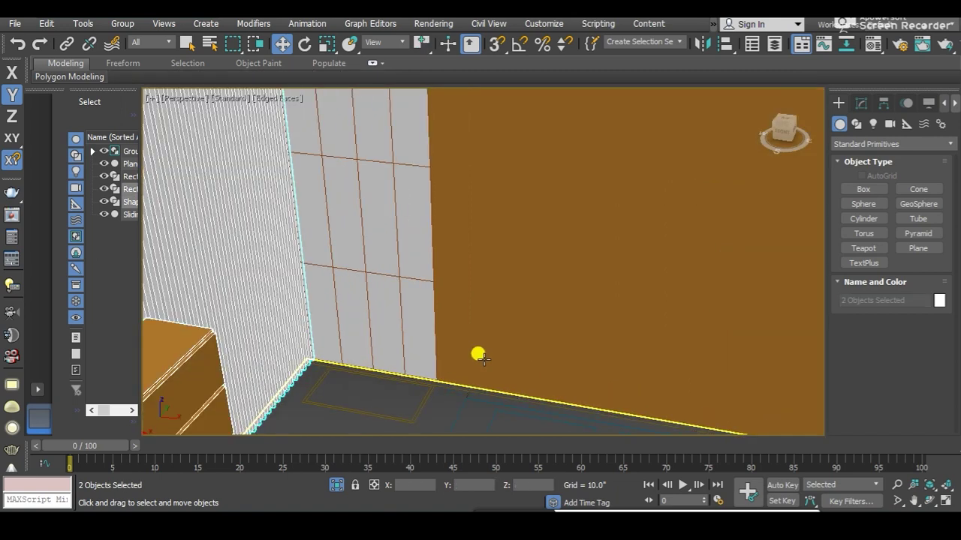
left_click(380, 343)
scroll(417, 361, "up", 2)
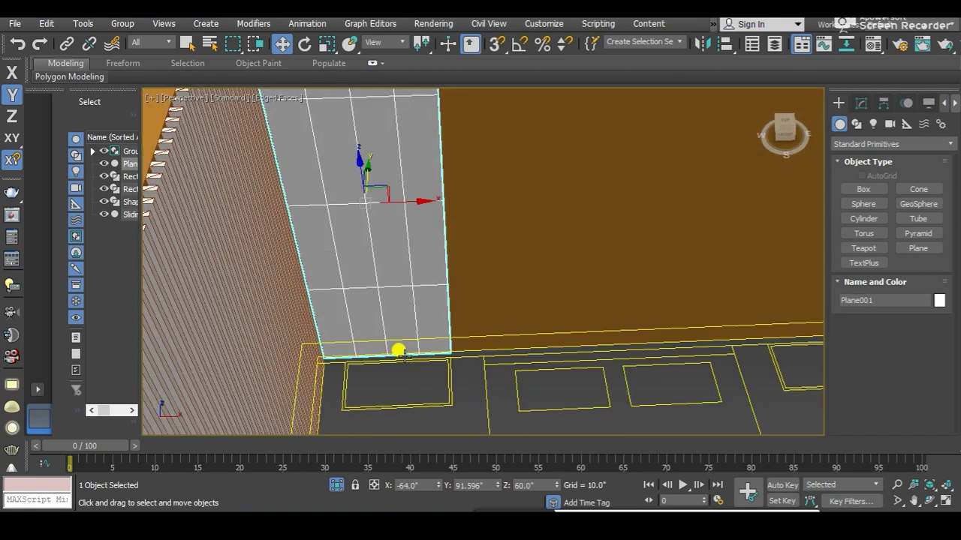
scroll(390, 342, "up", 1)
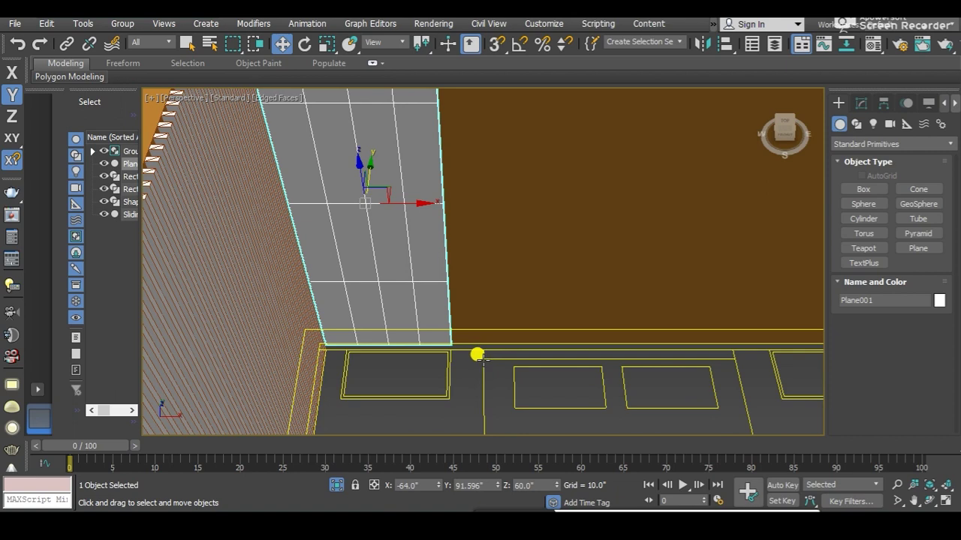
scroll(450, 346, "up", 1)
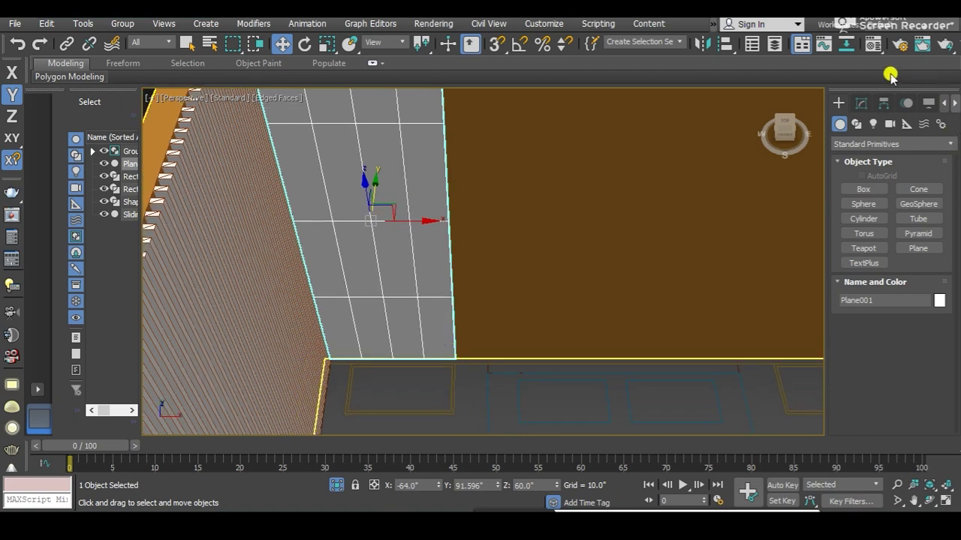
left_click(861, 103)
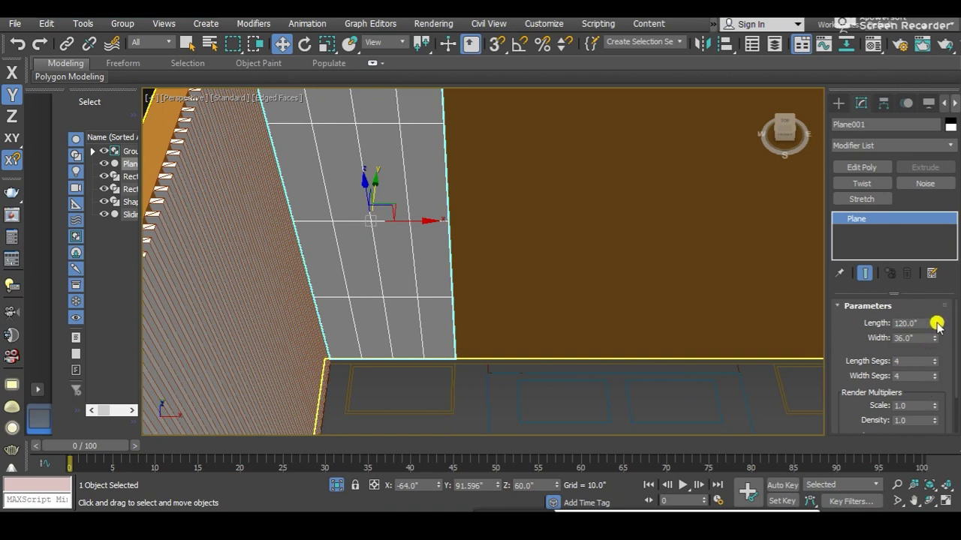
Set the plane's width to 48.96 inches and slide it right along X
left_click_drag(934, 338, 926, 316)
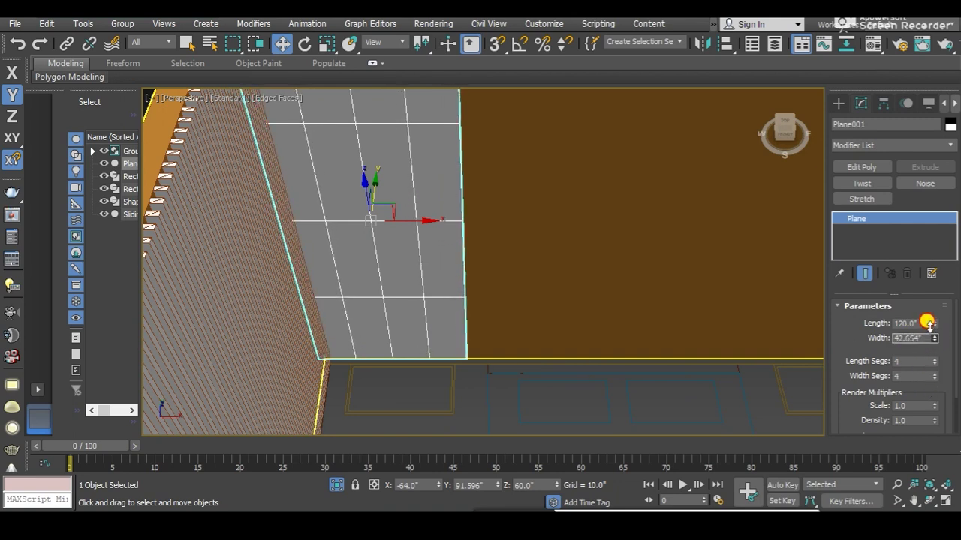
left_click_drag(925, 315, 924, 311)
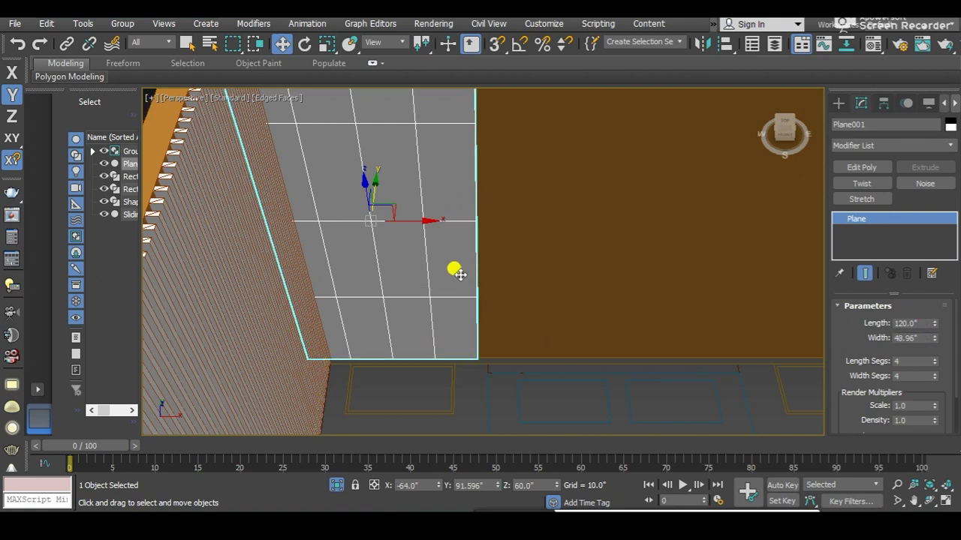
left_click_drag(406, 217, 424, 219)
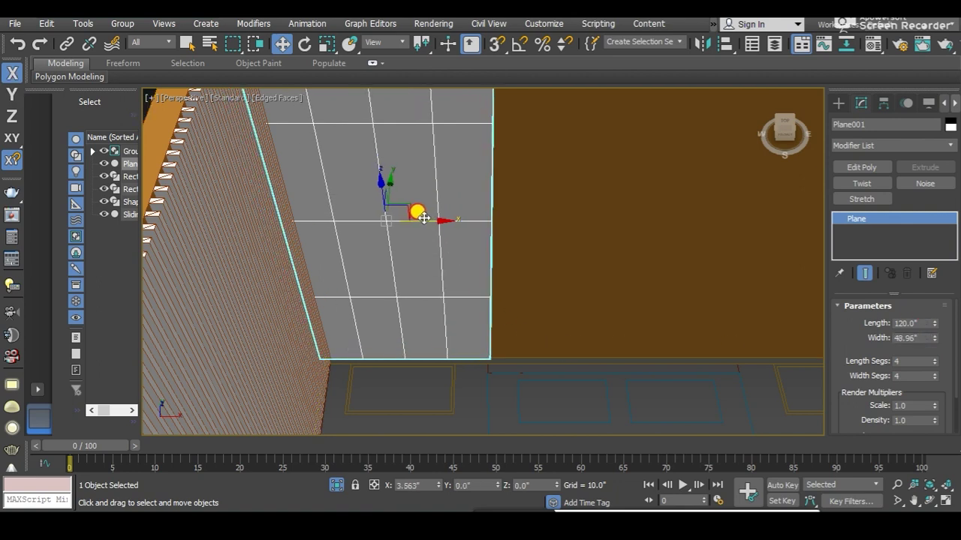
scroll(449, 259, "down", 2)
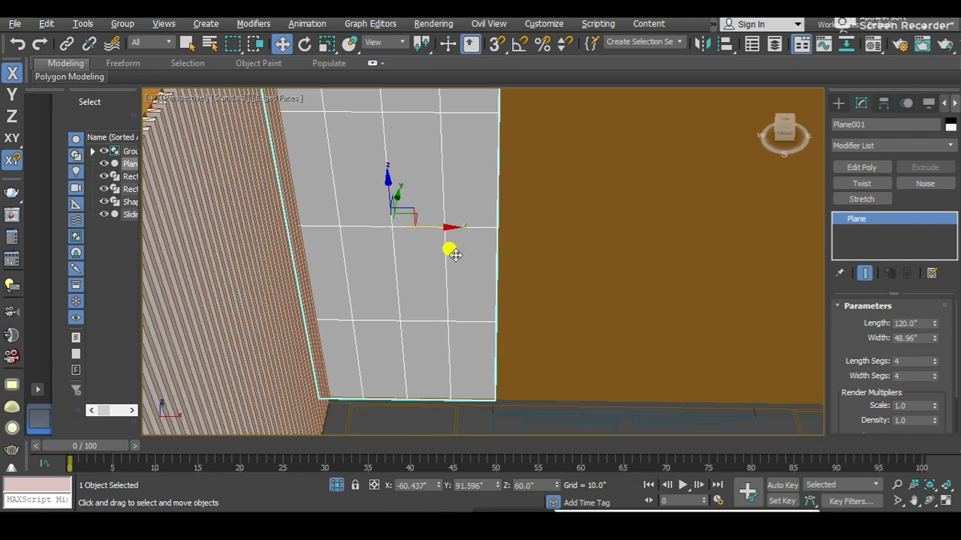
scroll(451, 248, "down", 4)
Orbit to check the widened plane against the wall, keeping it selected
middle_click_drag(450, 283, 423, 230, "alt")
scroll(439, 262, "up", 3)
middle_click_drag(440, 262, 425, 283, "alt")
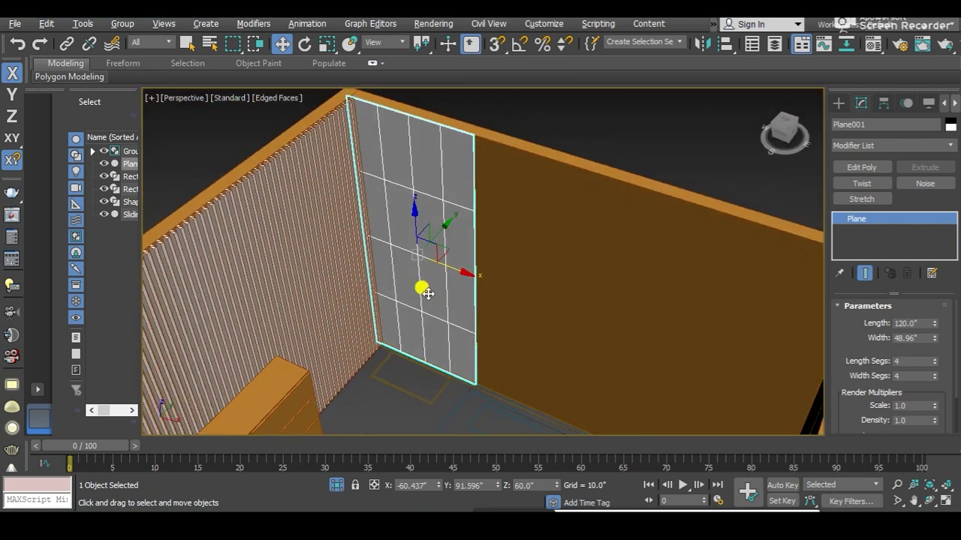
left_click(415, 294)
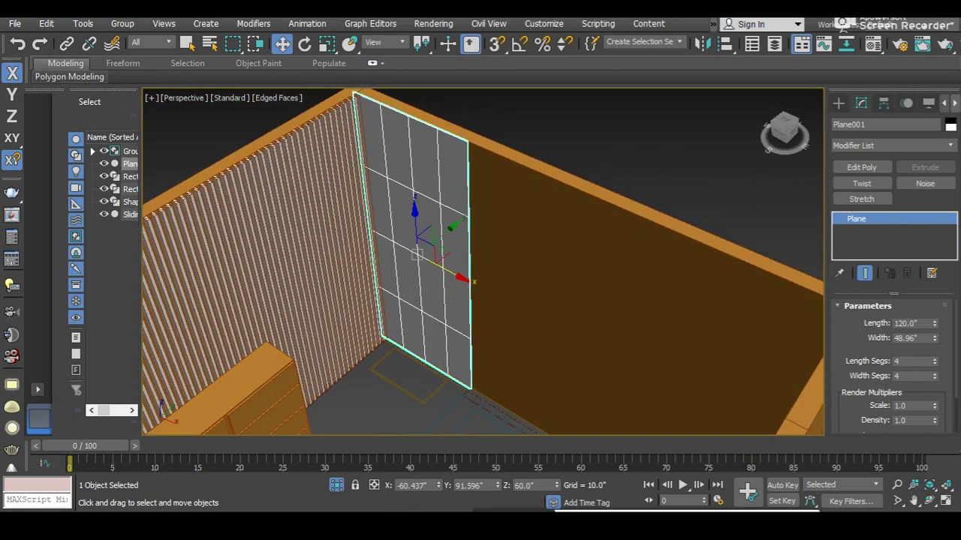
scroll(333, 200, "up", 1)
scroll(326, 338, "up", 1)
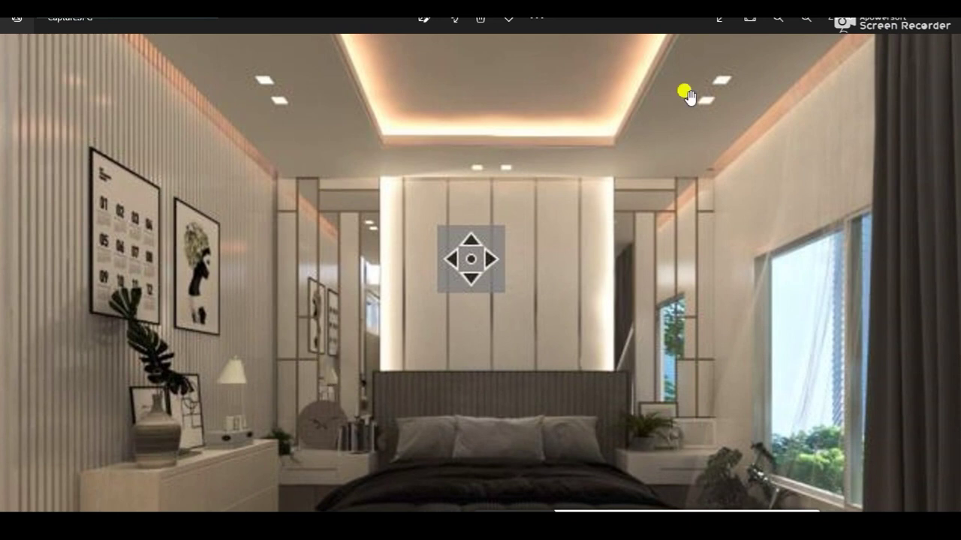
key("alt+Tab")
middle_click_drag(188, 283, 268, 290, "alt")
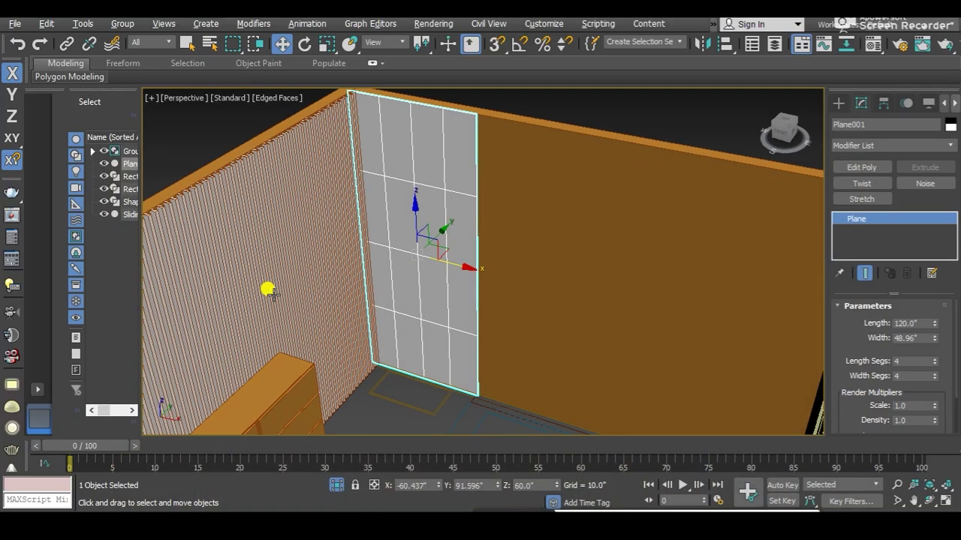
Isolate the plane, give it 21 length and 14 width segments and the Wall Paint material
key("alt+q")
mouse_move(388, 274)
middle_mouse_down("alt")
mouse_move(413, 272)
mouse_move(393, 287)
mouse_move(339, 253)
middle_mouse_up("alt")
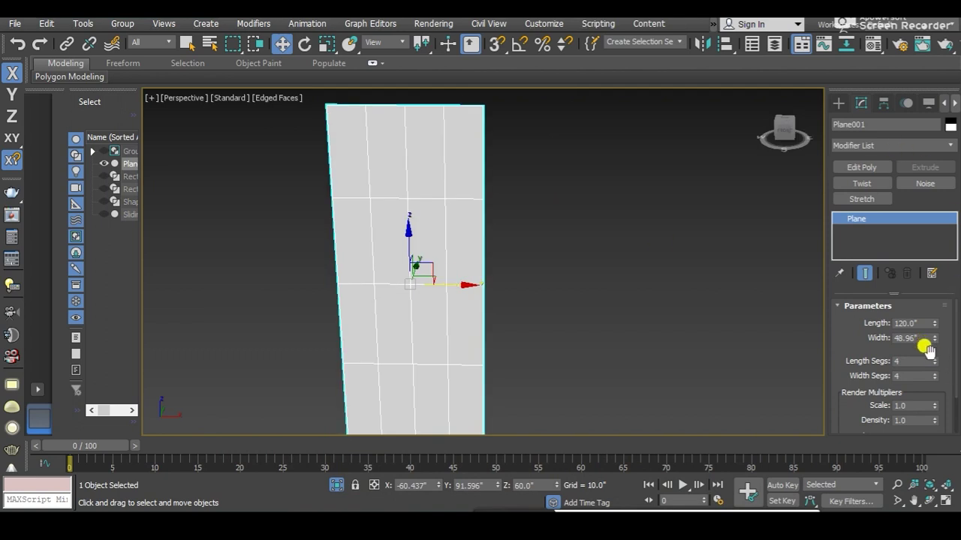
left_click_drag(934, 361, 926, 343)
mouse_move(515, 279)
middle_mouse_down("alt")
mouse_move(499, 232)
mouse_move(507, 296)
middle_mouse_up("alt")
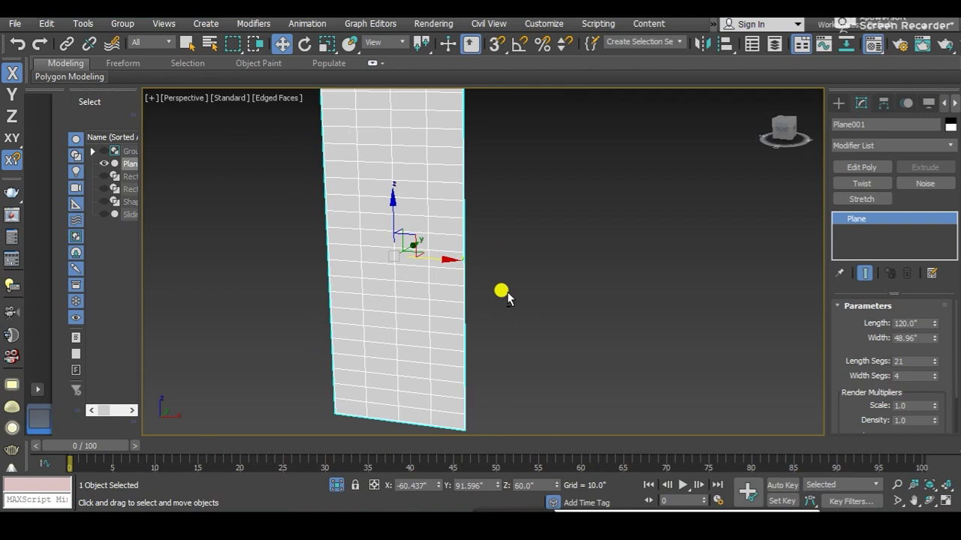
key("m")
left_click(72, 321)
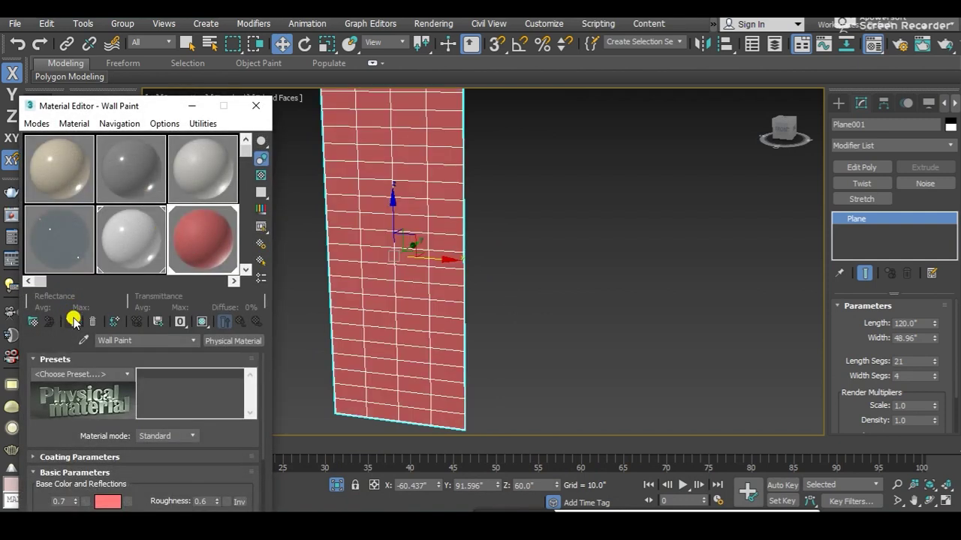
key("m")
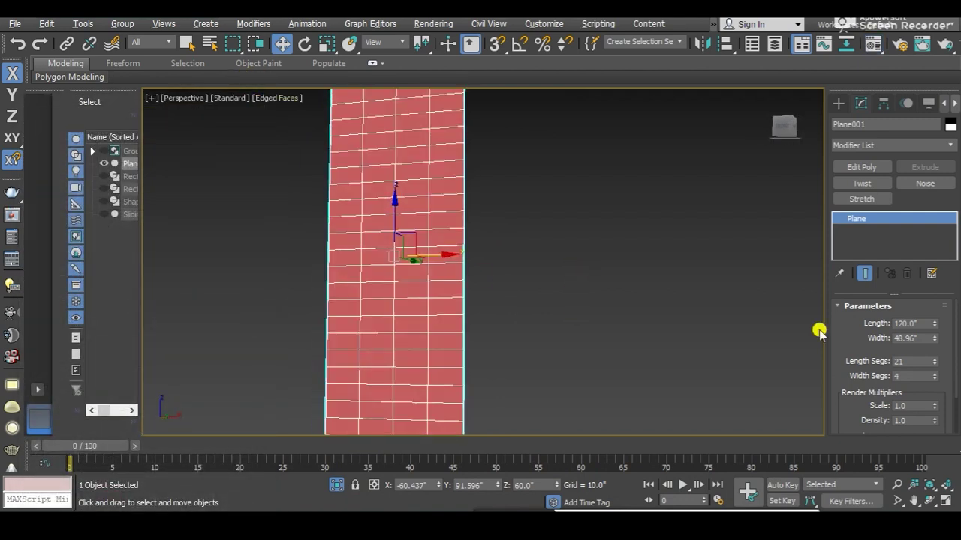
left_click_drag(936, 376, 929, 357)
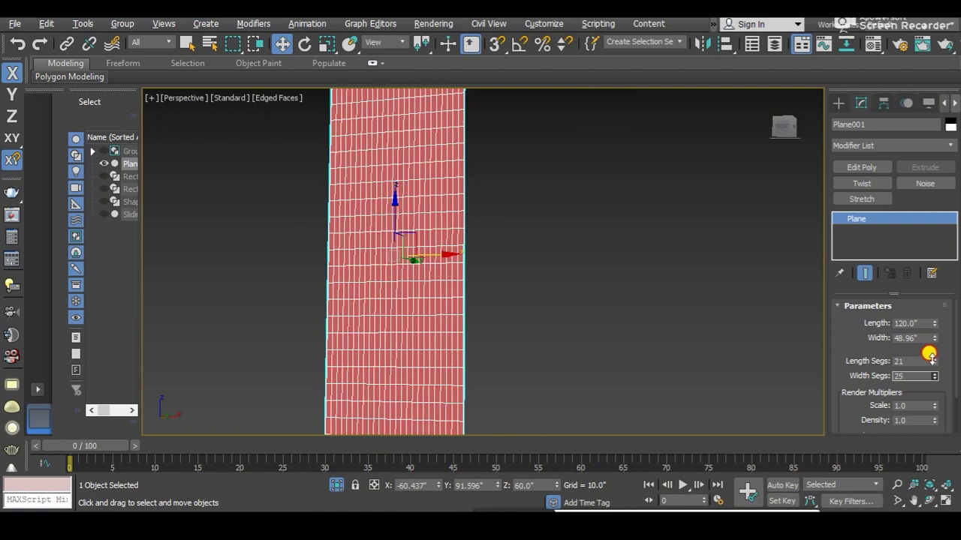
Inspect the subdivided grid, reselect the plane and add an Edit Poly modifier
mouse_move(540, 301)
middle_mouse_down("alt")
mouse_move(496, 343)
mouse_move(449, 289)
mouse_move(476, 337)
middle_mouse_up("alt")
mouse_move(480, 304)
middle_mouse_down("alt")
mouse_move(446, 278)
mouse_move(457, 315)
mouse_move(407, 210)
mouse_move(451, 213)
middle_mouse_up("alt")
left_click(410, 268, "alt")
left_click(410, 274)
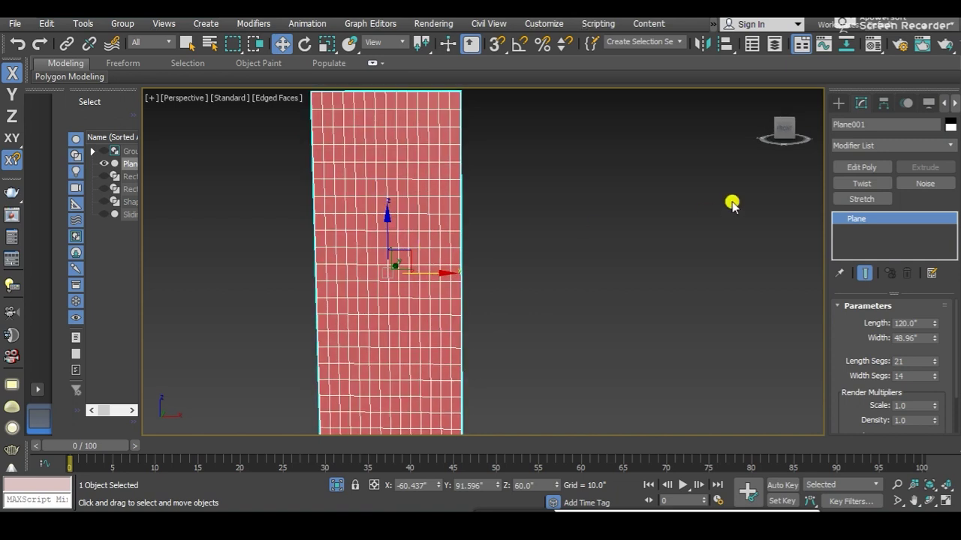
left_click(861, 167)
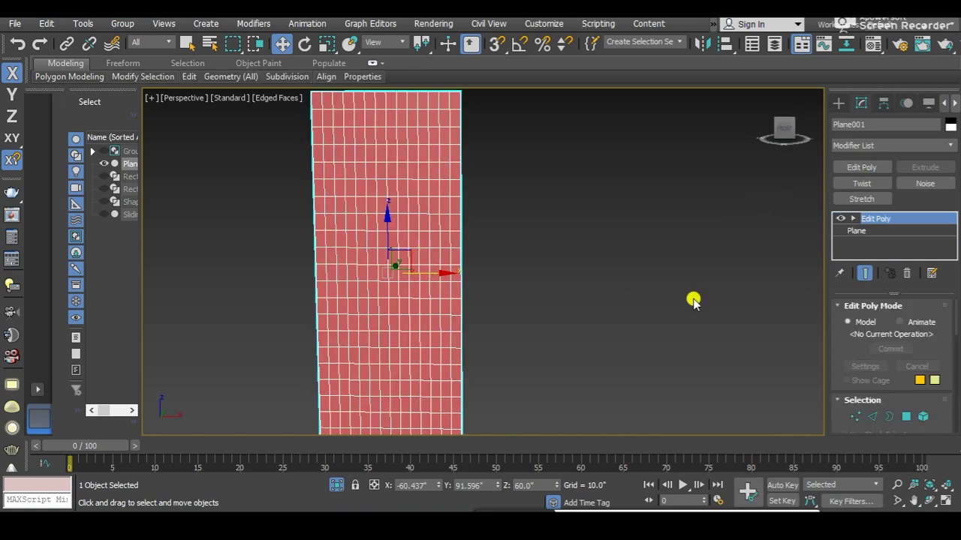
In Edit Poly, switch to Element level and select the whole plane as one element
left_click(851, 218)
scroll(334, 315, "down", 2)
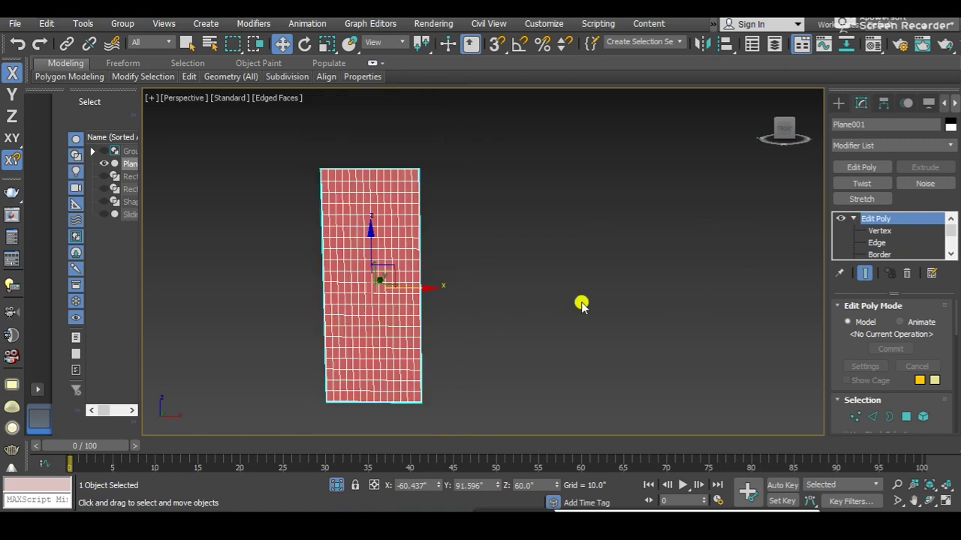
scroll(888, 253, "down", 2)
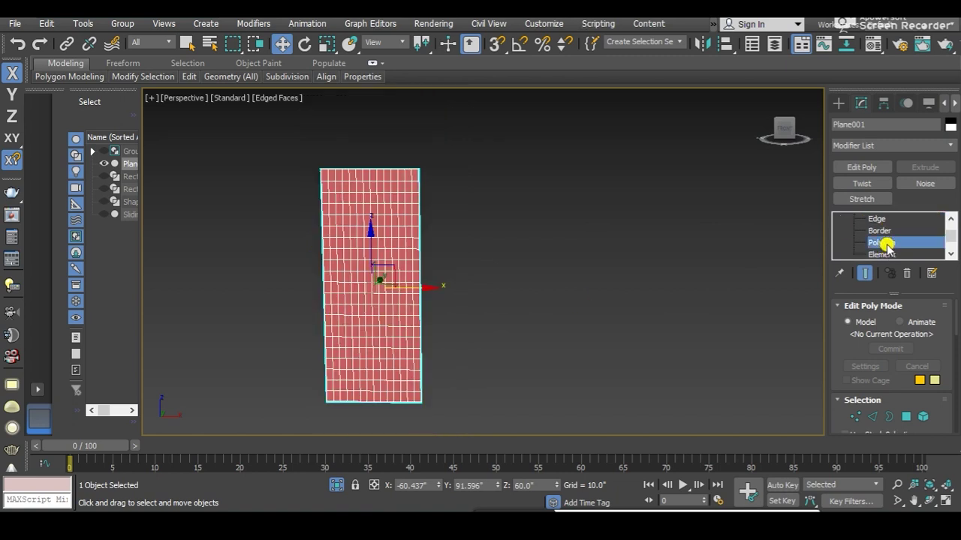
left_click(882, 242)
left_click(373, 229)
left_click(893, 255)
left_click(344, 201)
scroll(367, 236, "up", 3)
scroll(367, 236, "down", 1)
scroll(339, 221, "down", 4)
mouse_move(382, 322)
middle_mouse_down("alt")
mouse_move(383, 372)
mouse_move(360, 278)
mouse_move(368, 315)
mouse_move(333, 279)
mouse_move(403, 335)
mouse_move(323, 290)
middle_mouse_up("alt")
mouse_move(69, 77)
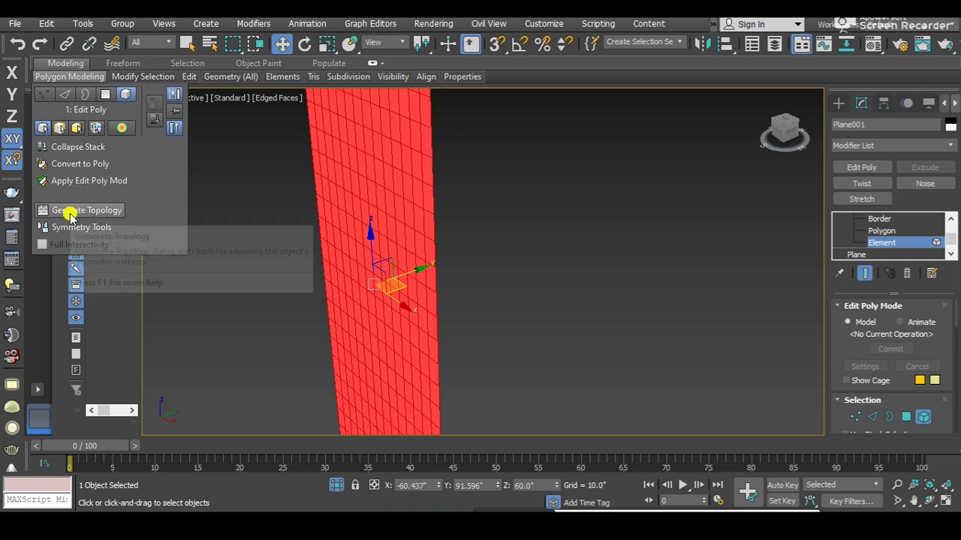
Apply the Tiles2 procedural topology pattern to Plane001 and orbit to inspect the staggered tiles
left_click(71, 214)
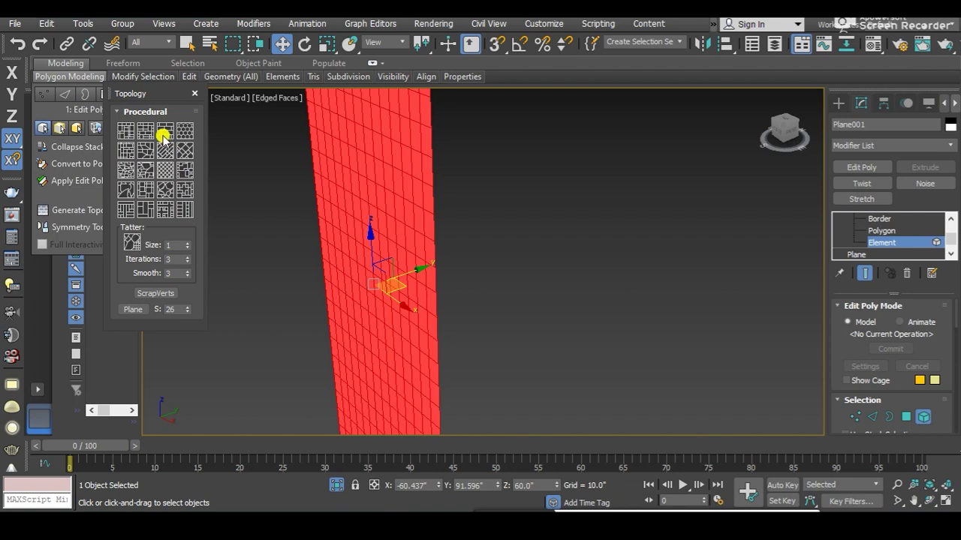
mouse_move(400, 276)
middle_mouse_down("alt")
mouse_move(420, 253)
mouse_move(418, 268)
mouse_move(421, 253)
middle_mouse_up("alt")
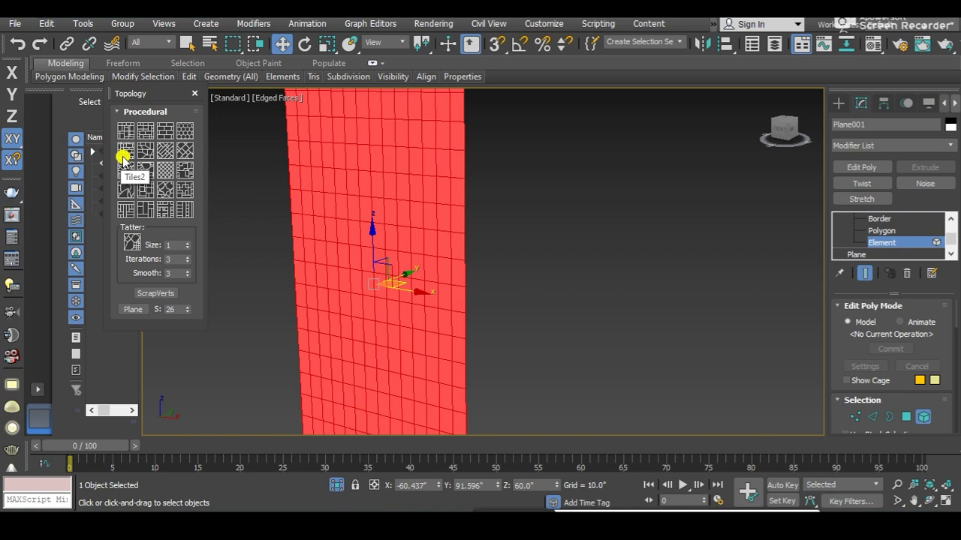
left_click(123, 159)
mouse_move(374, 256)
middle_mouse_down("alt")
mouse_move(407, 216)
mouse_move(422, 247)
mouse_move(368, 279)
mouse_move(361, 217)
mouse_move(398, 274)
mouse_move(395, 248)
mouse_move(369, 269)
mouse_move(388, 298)
mouse_move(378, 256)
middle_mouse_up("alt")
scroll(398, 262, "down", 3)
scroll(422, 247, "up", 3)
mouse_move(377, 204)
middle_mouse_down("alt")
mouse_move(382, 258)
mouse_move(371, 260)
mouse_move(375, 217)
middle_mouse_up("alt")
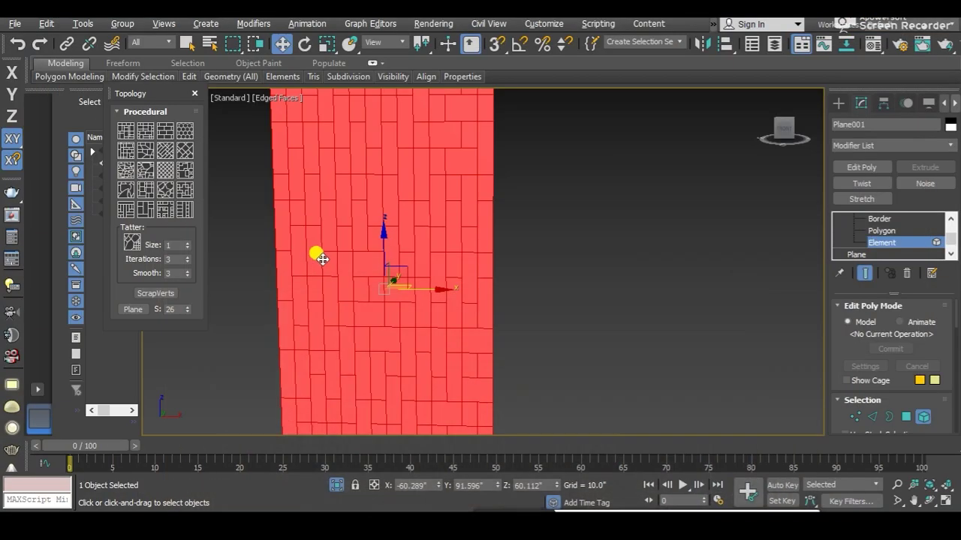
mouse_move(317, 253)
middle_mouse_down("alt")
mouse_move(328, 273)
mouse_move(383, 223)
mouse_move(385, 292)
middle_mouse_up("alt")
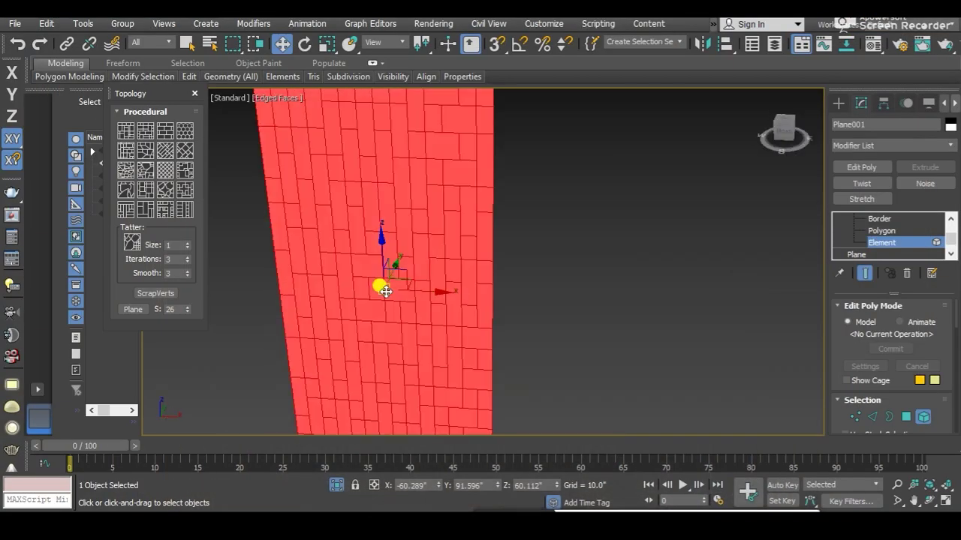
Undo the Tiles2 pattern to get back the plane's plain grid
scroll(869, 225, "up", 1)
scroll(867, 248, "down", 2)
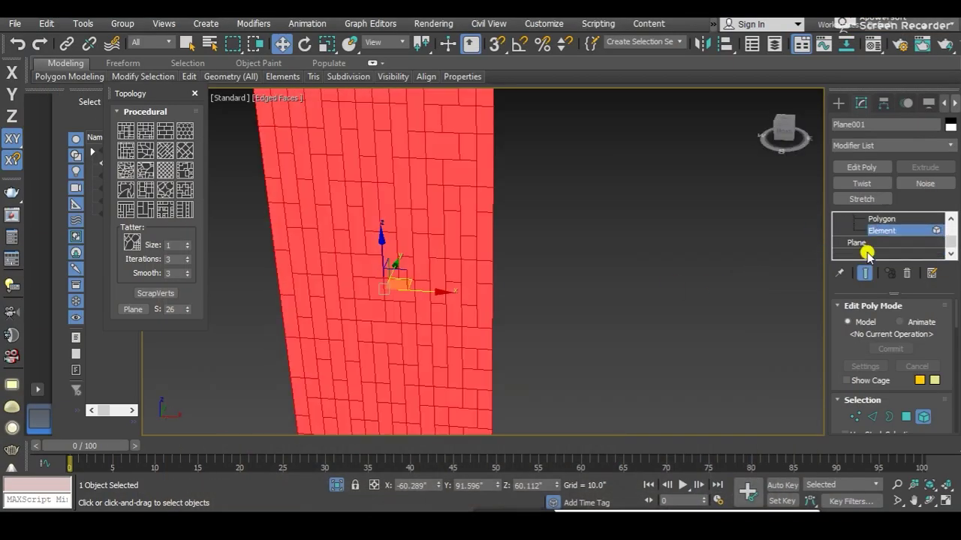
key("ctrl+z")
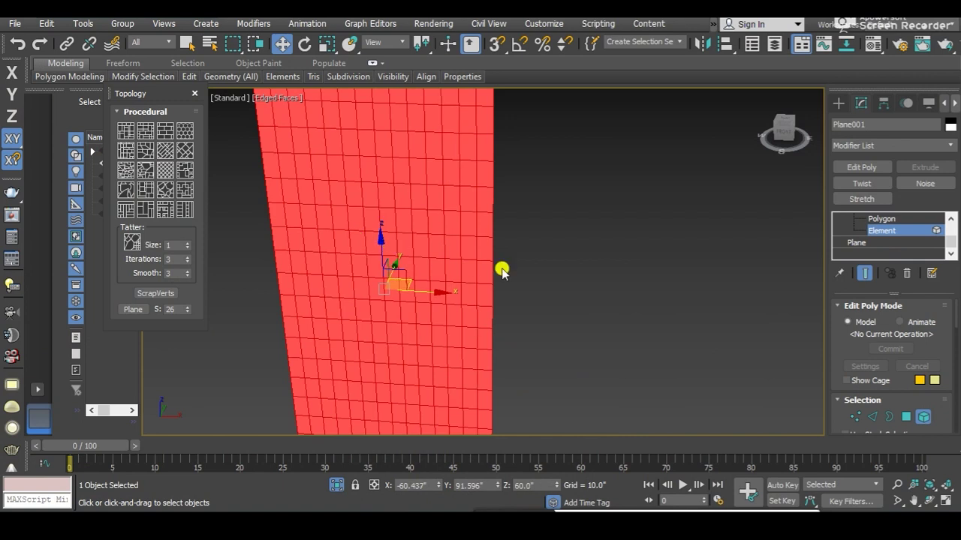
scroll(877, 221, "up", 2)
left_click(876, 219)
In the Plane's base parameters, set Length Segs to 9 and Width Segs to 12
scroll(487, 233, "down", 4)
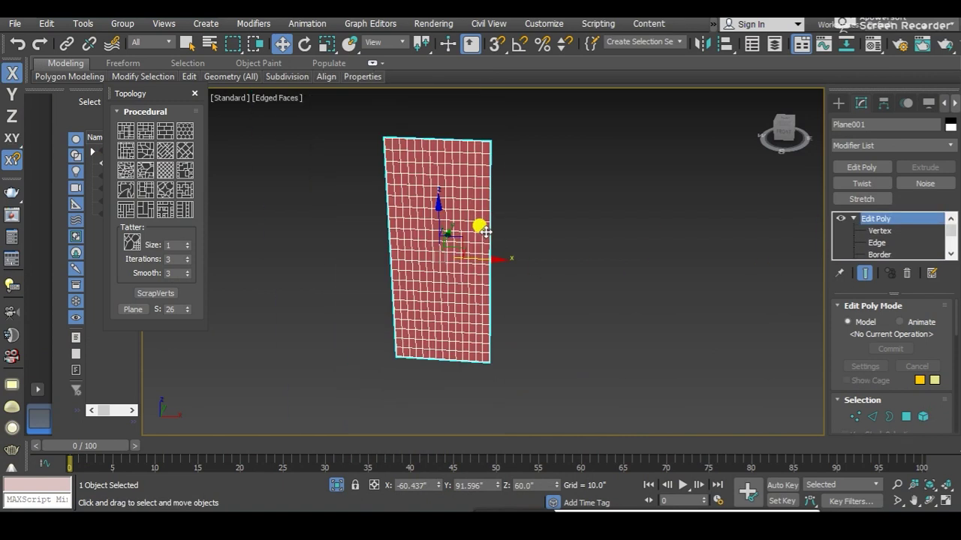
scroll(894, 236, "down", 2)
left_click(878, 244)
mouse_move(462, 281)
middle_mouse_down("alt")
mouse_move(338, 295)
mouse_move(330, 277)
middle_mouse_up("alt")
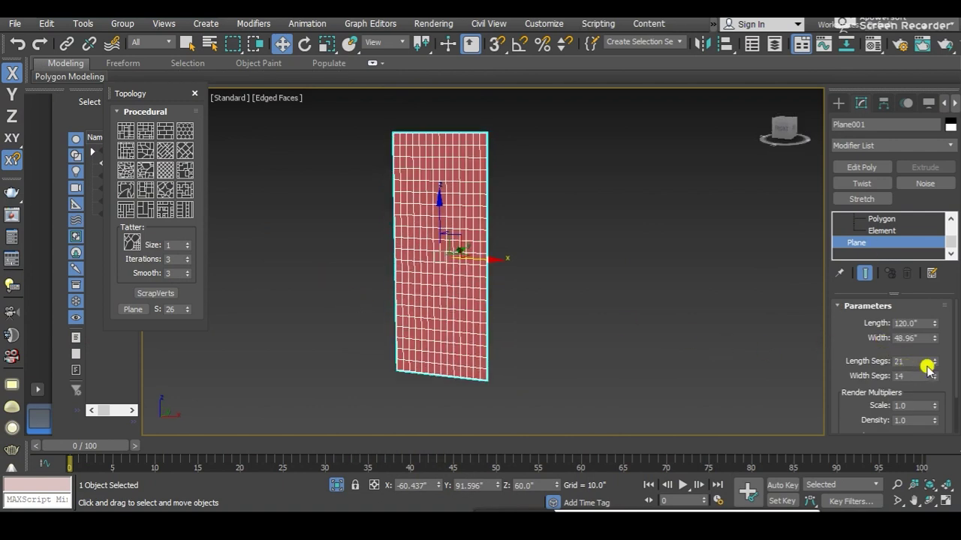
double_click(900, 361)
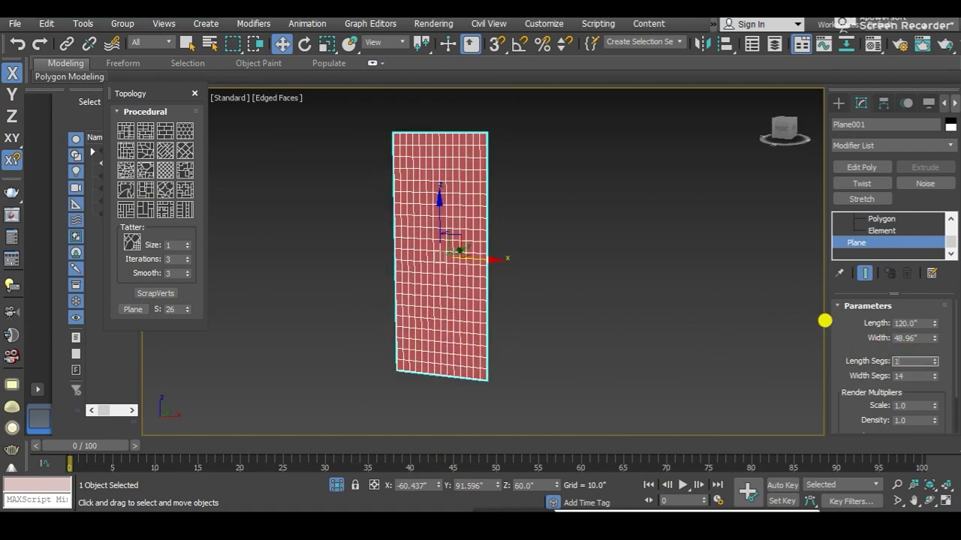
type("5")
key("Return")
double_click(914, 376)
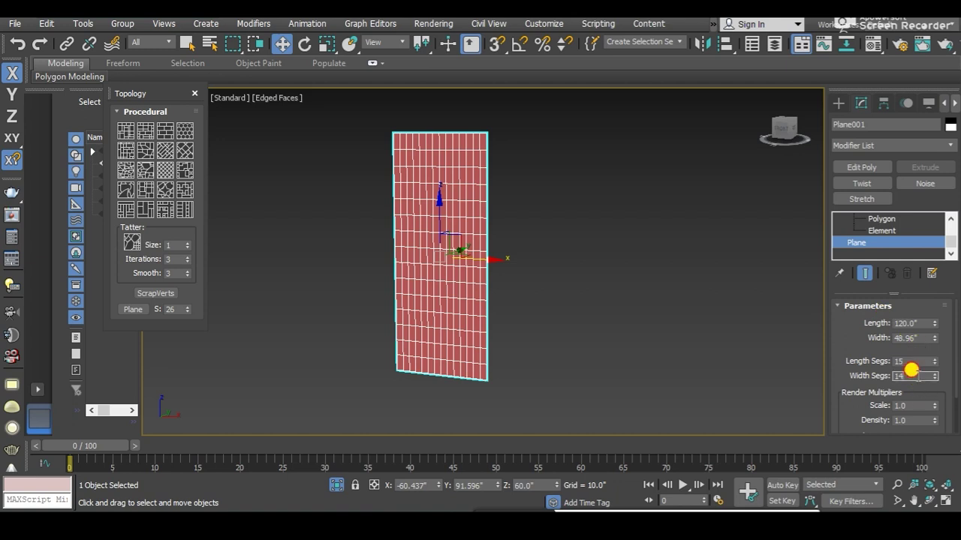
type("10")
key("Return")
scroll(508, 349, "up", 3)
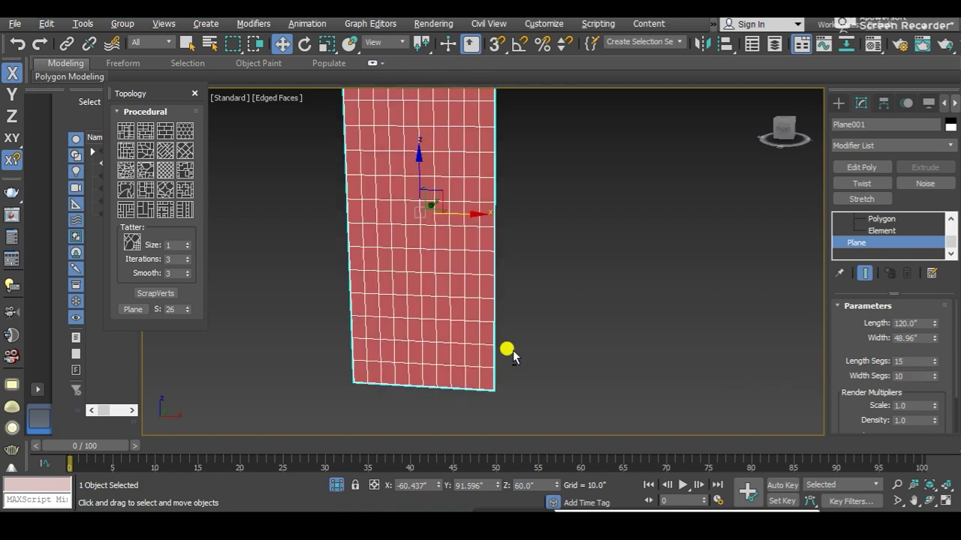
mouse_move(938, 361)
left_mouse_down()
mouse_move(934, 378)
mouse_move(933, 363)
left_mouse_up()
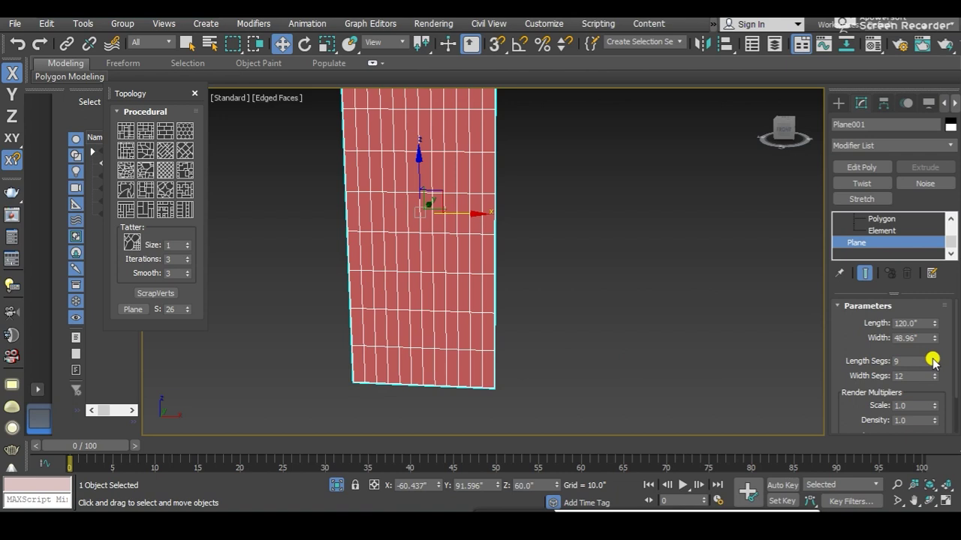
mouse_move(503, 246)
middle_mouse_down("alt")
mouse_move(488, 221)
mouse_move(444, 311)
middle_mouse_up("alt")
scroll(885, 225, "up", 2)
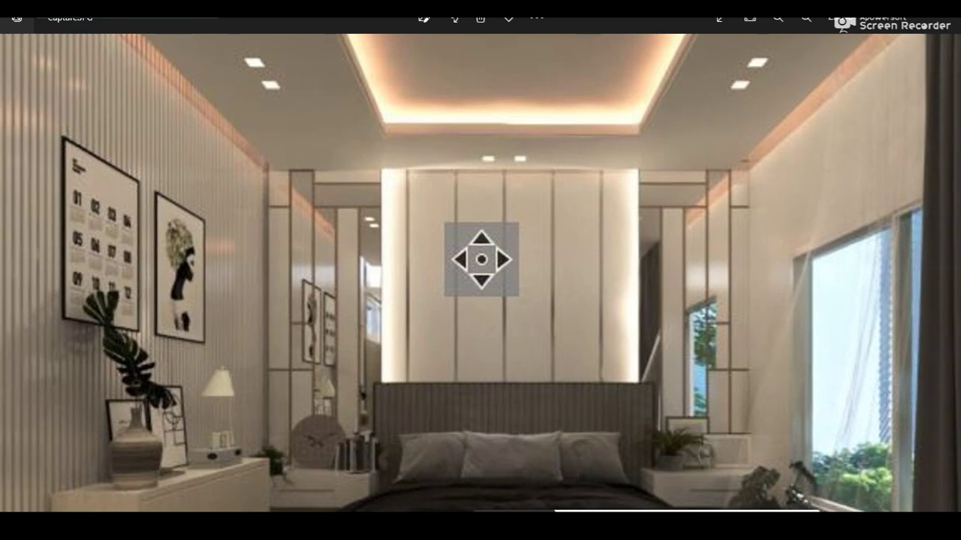
scroll(325, 218, "down", 2)
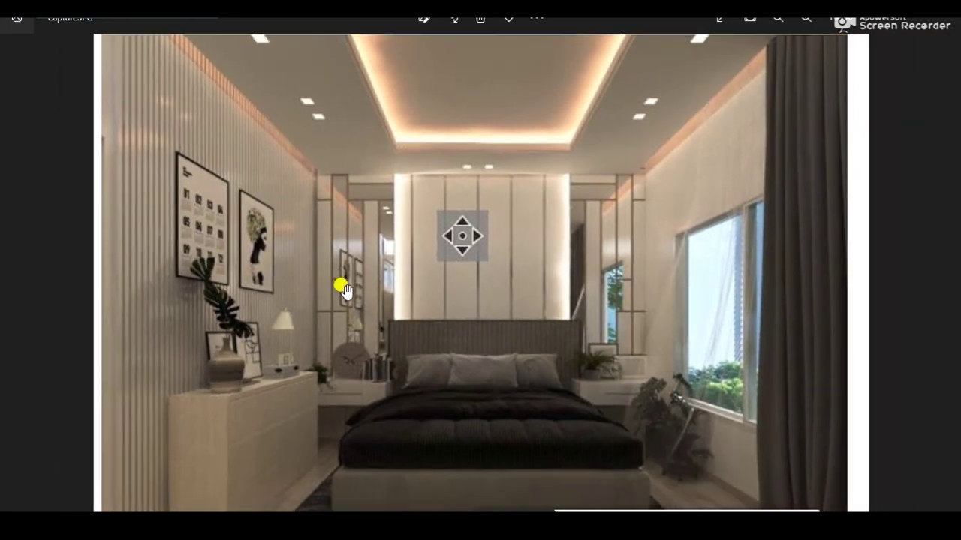
scroll(345, 267, "up", 1)
scroll(345, 272, "down", 2)
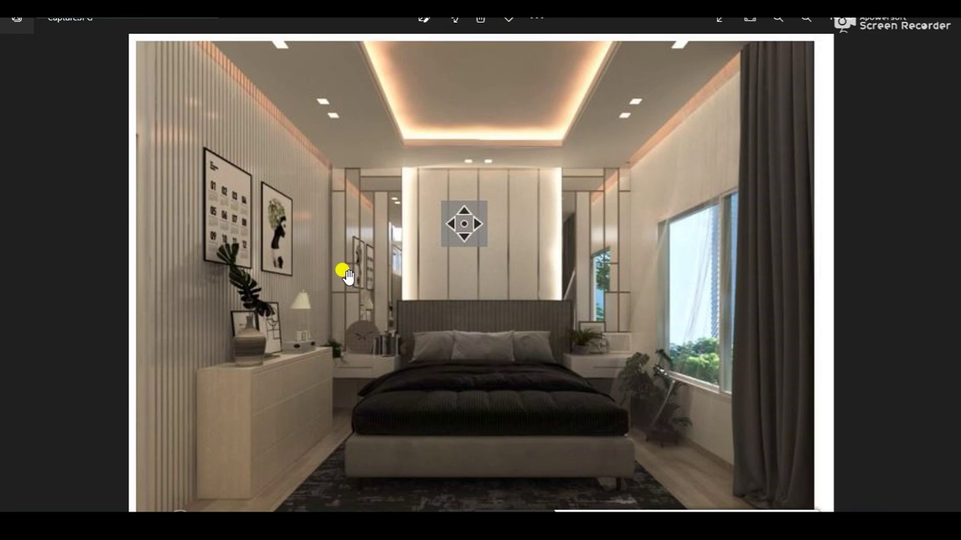
scroll(386, 225, "up", 2)
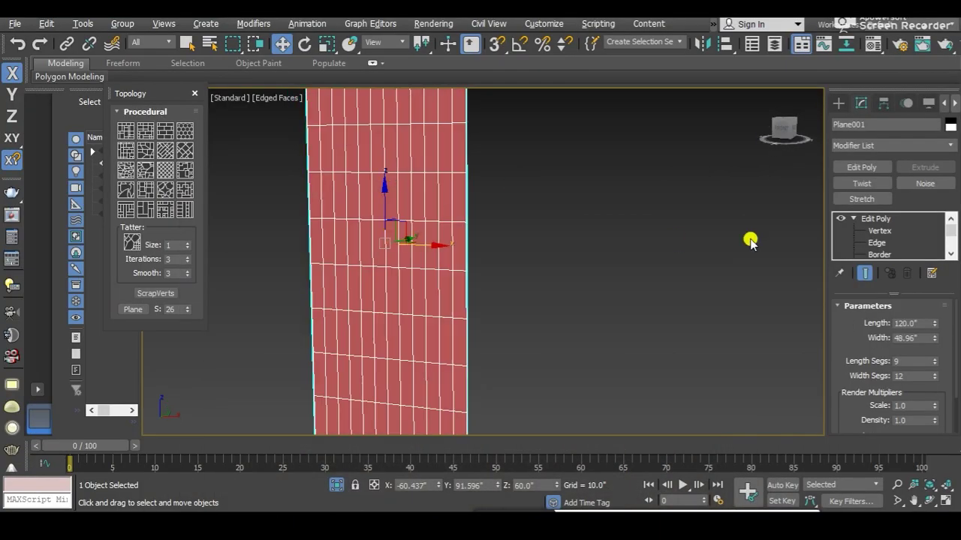
Switch Edit Poly to Element level and select the whole plane
scroll(875, 236, "down", 2)
scroll(876, 236, "up", 2)
left_click(877, 218)
scroll(878, 239, "down", 1)
scroll(886, 241, "down", 1)
left_click(884, 243)
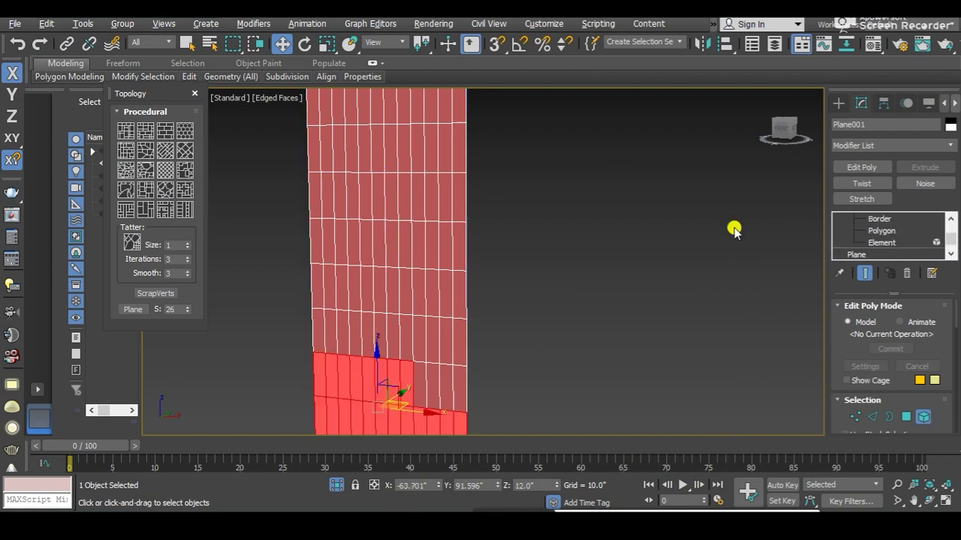
left_click(389, 211)
middle_click_drag(391, 233, 412, 244, "alt")
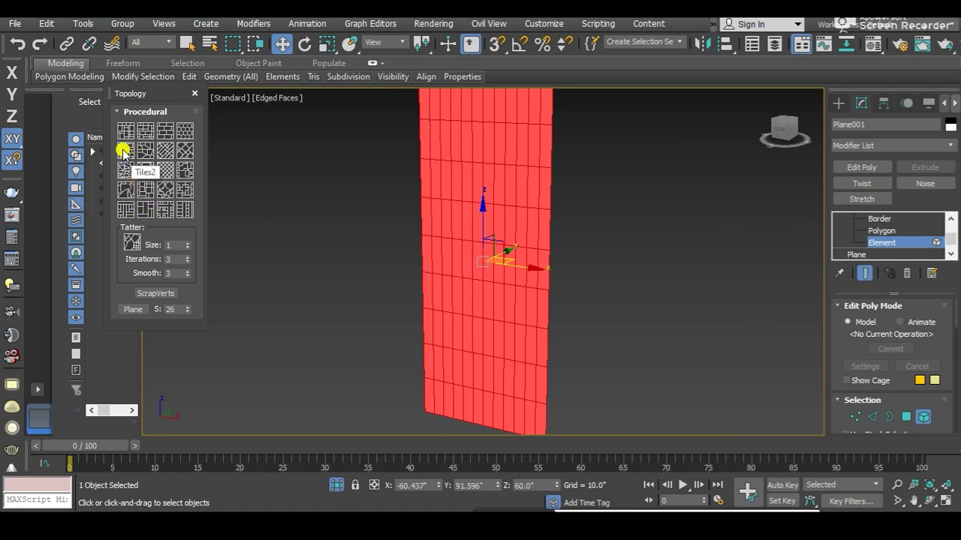
Try the Tiles2, Planks4, staggered tile and diamond lattice patterns, undoing each one
left_click(124, 152)
mouse_move(409, 255)
middle_mouse_down("alt")
mouse_move(476, 210)
mouse_move(460, 250)
mouse_move(458, 229)
mouse_move(442, 246)
middle_mouse_up("alt")
key("ctrl+z")
left_click(185, 208)
key("ctrl+z")
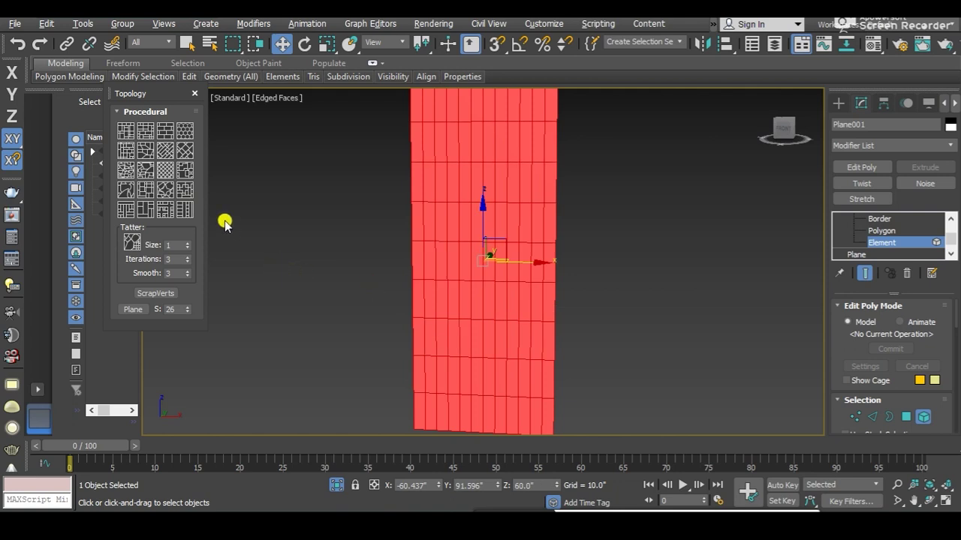
left_click(186, 190)
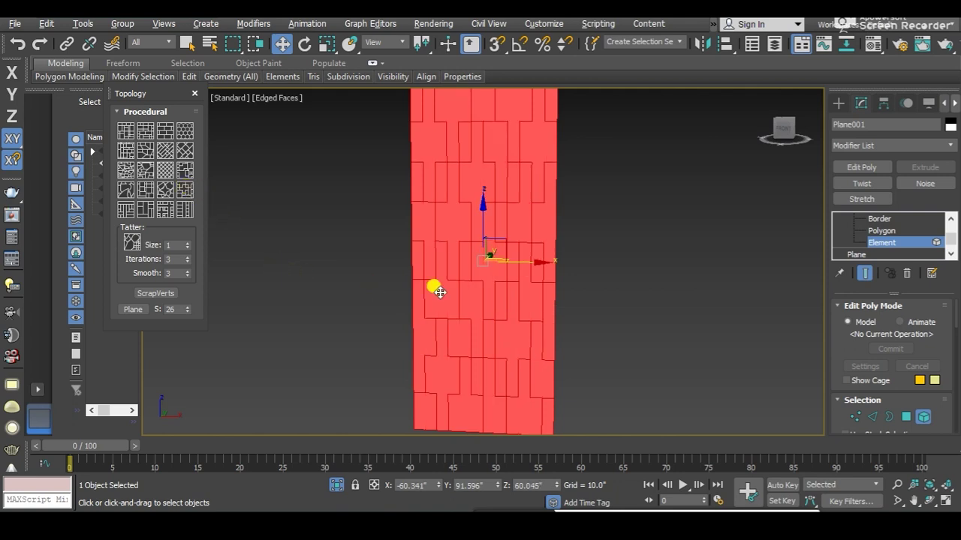
key("ctrl+z")
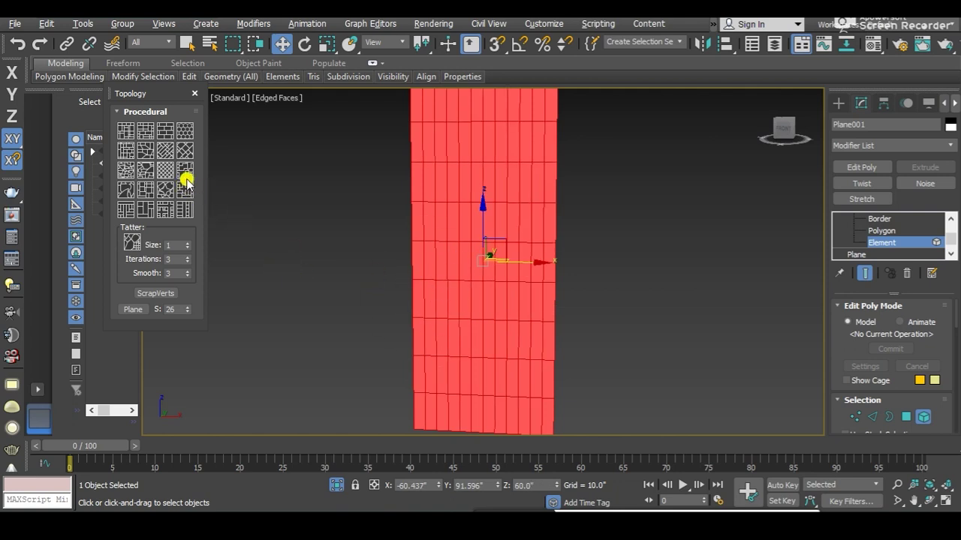
left_click(166, 150)
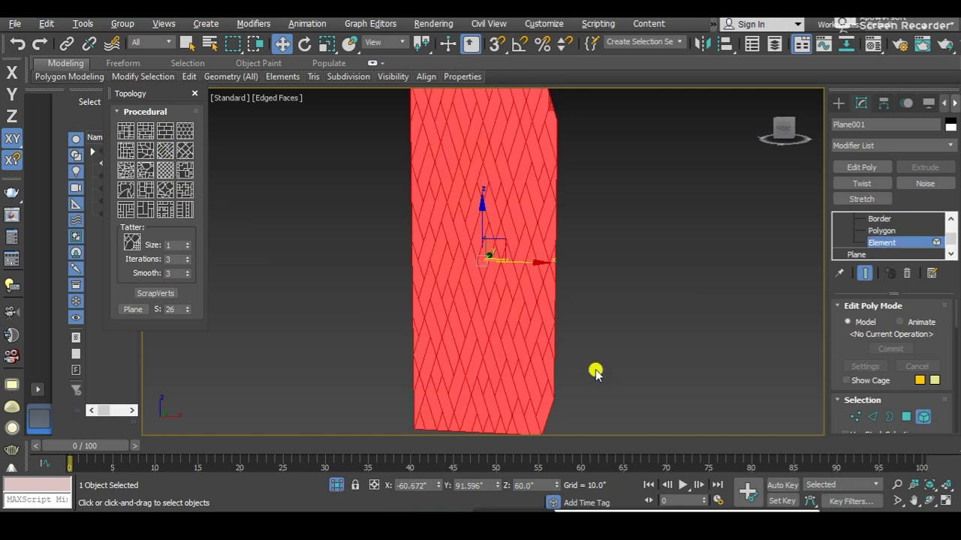
key("ctrl+z")
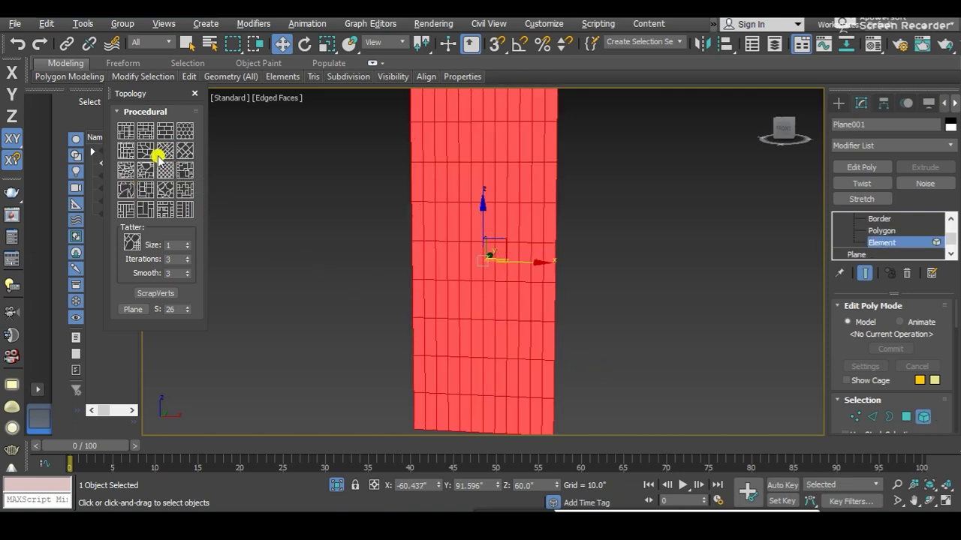
Apply the varied-width planks pattern to the plane and view it front-on
left_click(126, 209)
mouse_move(618, 313)
middle_mouse_down()
mouse_move(573, 307)
mouse_move(504, 320)
middle_mouse_up()
scroll(559, 308, "down", 2)
scroll(466, 286, "up", 3)
middle_click_drag(439, 253, 463, 221, "alt")
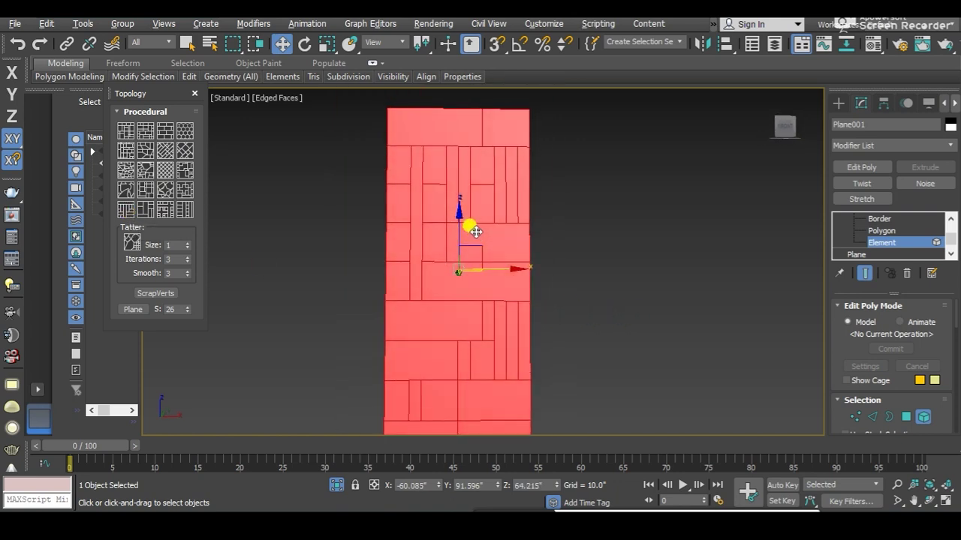
middle_click_drag(473, 290, 476, 288, "alt")
scroll(929, 242, "down", 1)
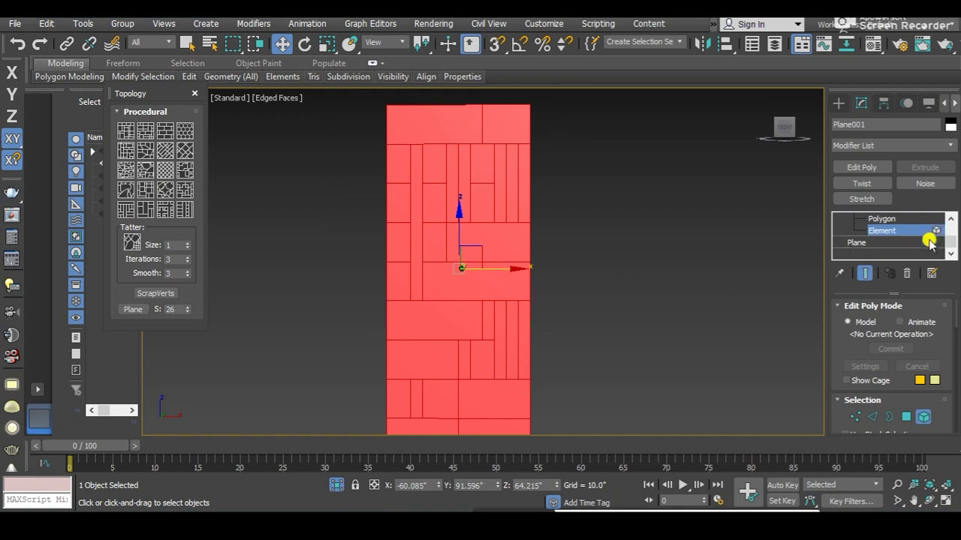
scroll(863, 244, "up", 4)
scroll(871, 233, "down", 2)
scroll(876, 222, "down", 2)
scroll(473, 273, "down", 3)
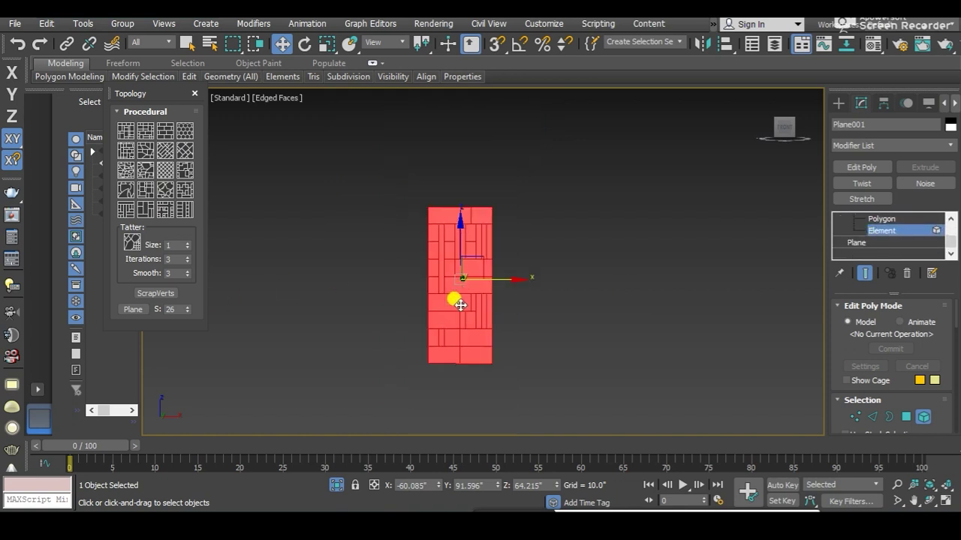
left_click(860, 244)
left_click(529, 302)
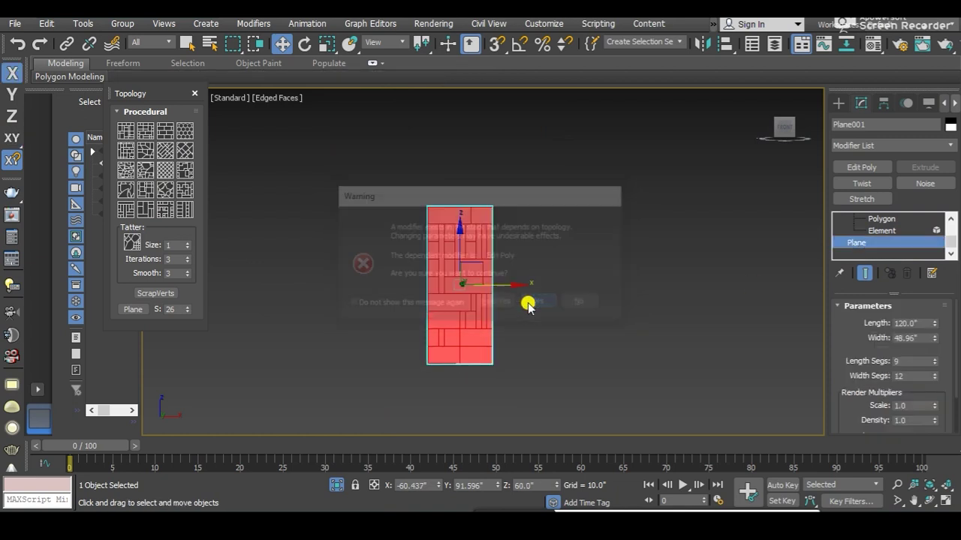
Try Width Segs at 11, return it to 12, and raise Length Segs to 16
left_click(933, 379)
left_click(934, 372)
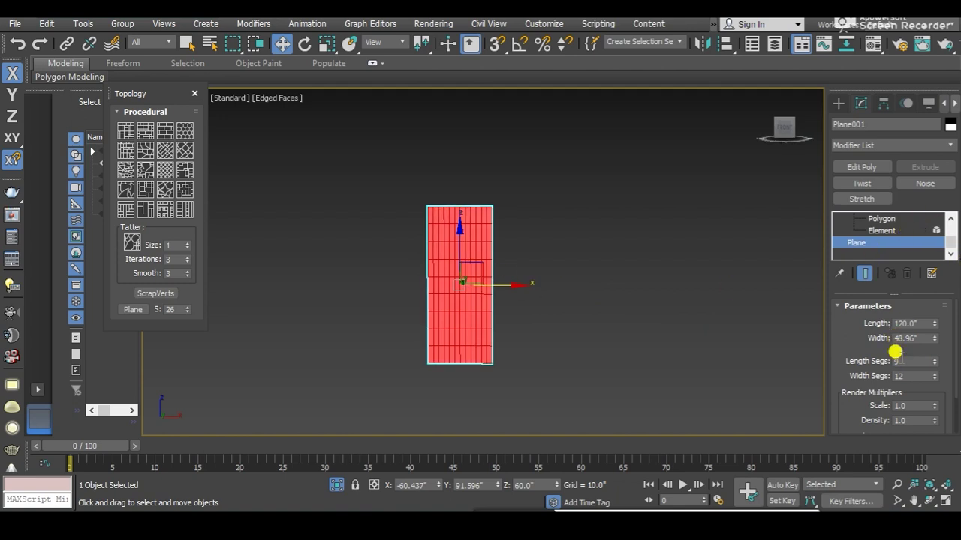
scroll(875, 229, "up", 2)
left_click(876, 219)
key("5")
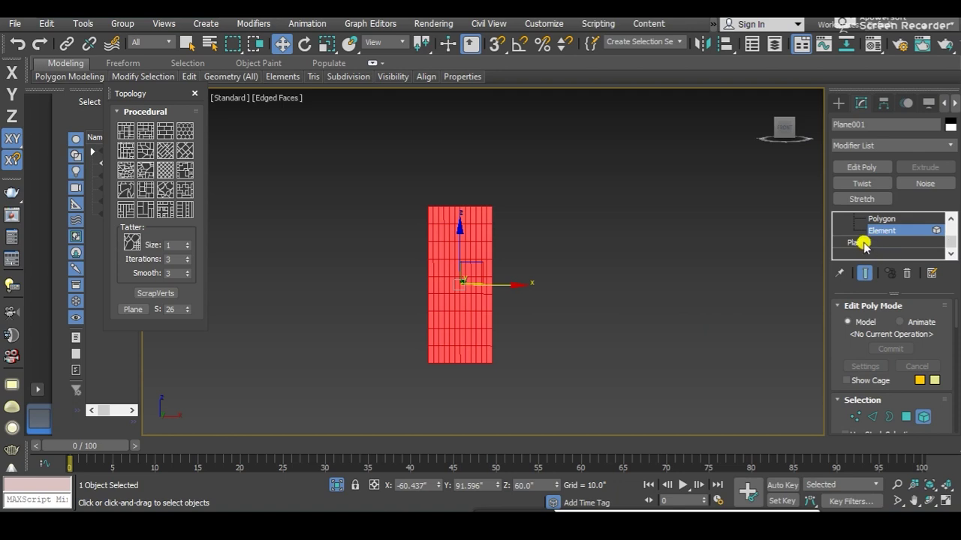
left_click(863, 242)
scroll(509, 305, "up", 2)
scroll(531, 313, "up", 1)
scroll(722, 350, "down", 2)
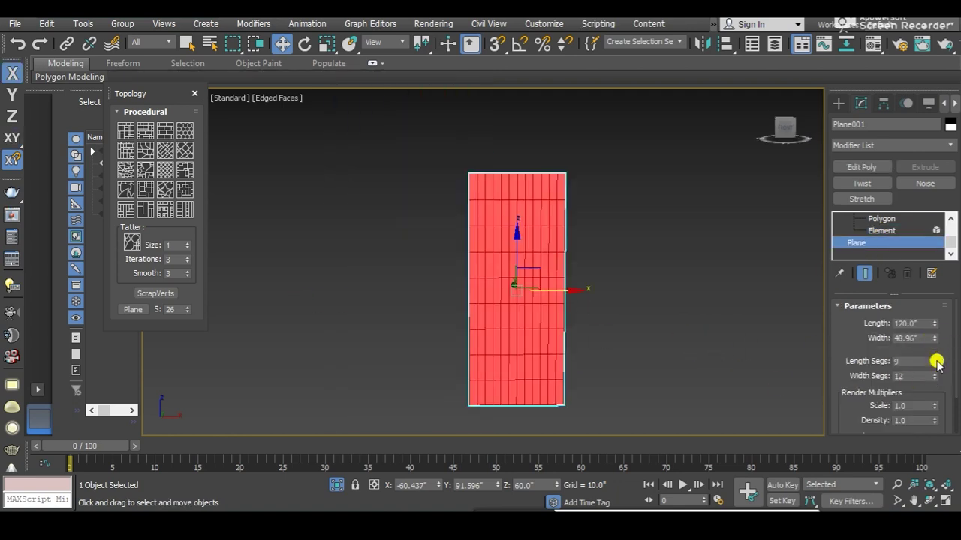
left_click_drag(936, 362, 928, 349)
Reduce the plane's Width Segs from 12 to 8
scroll(868, 232, "up", 3)
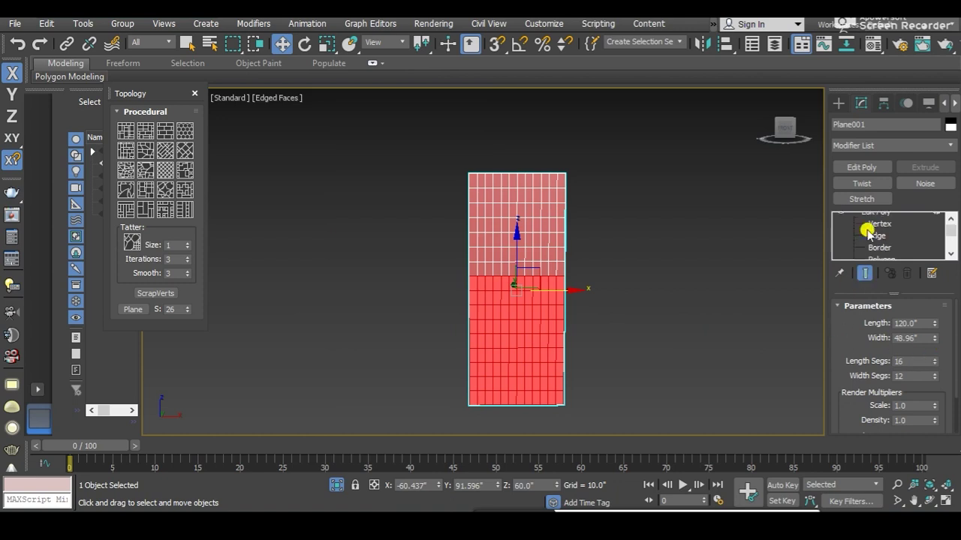
left_click(879, 243)
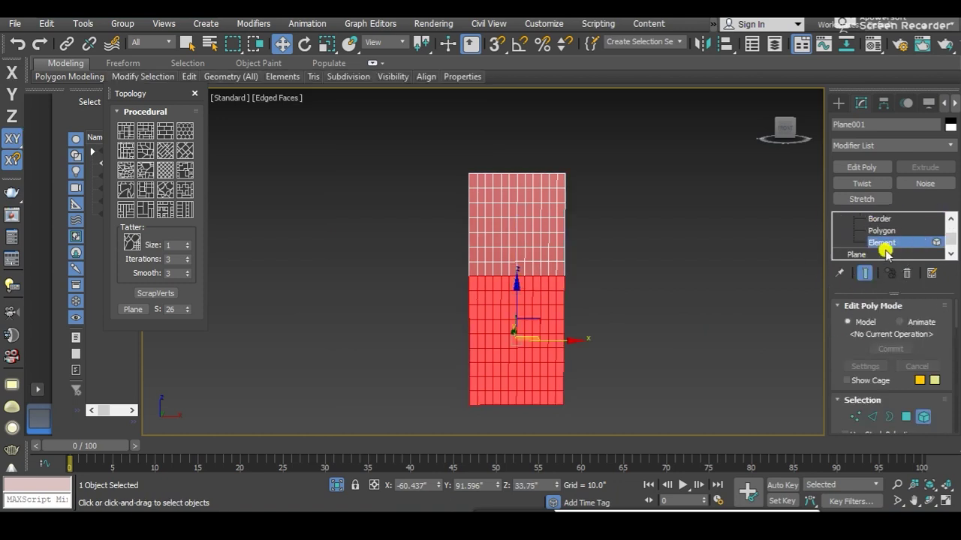
scroll(880, 225, "up", 3)
left_click(877, 219)
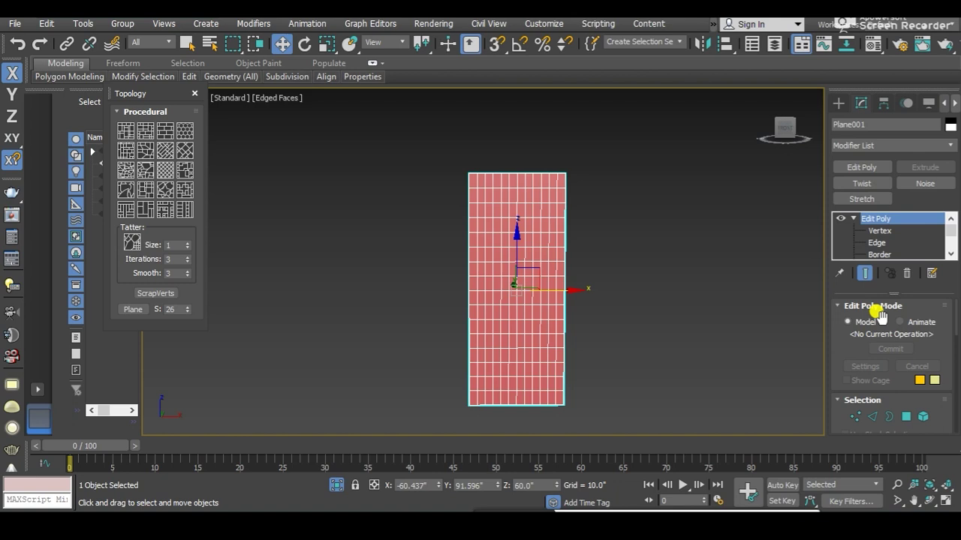
scroll(879, 315, "down", 2)
scroll(895, 245, "down", 1)
scroll(893, 244, "down", 3)
left_click(880, 242)
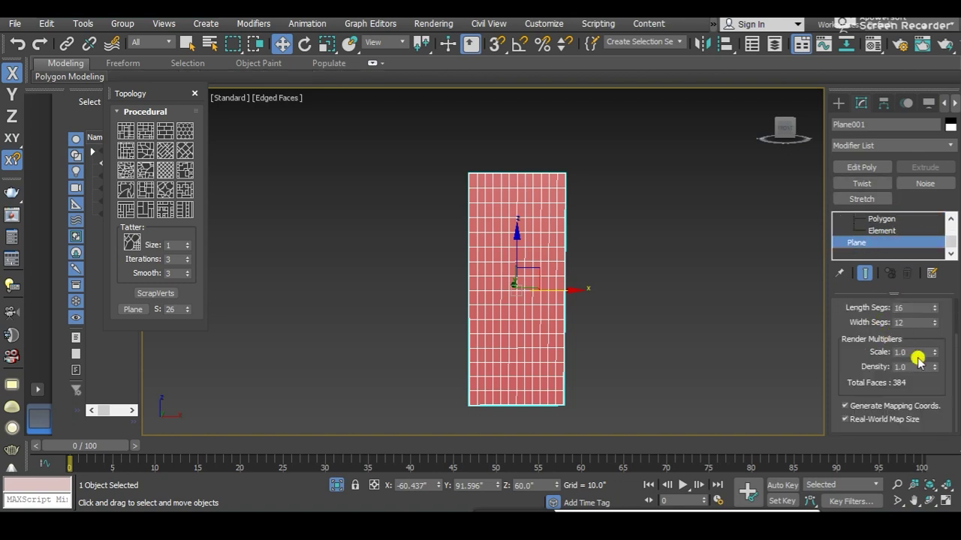
left_click_drag(933, 322, 934, 319)
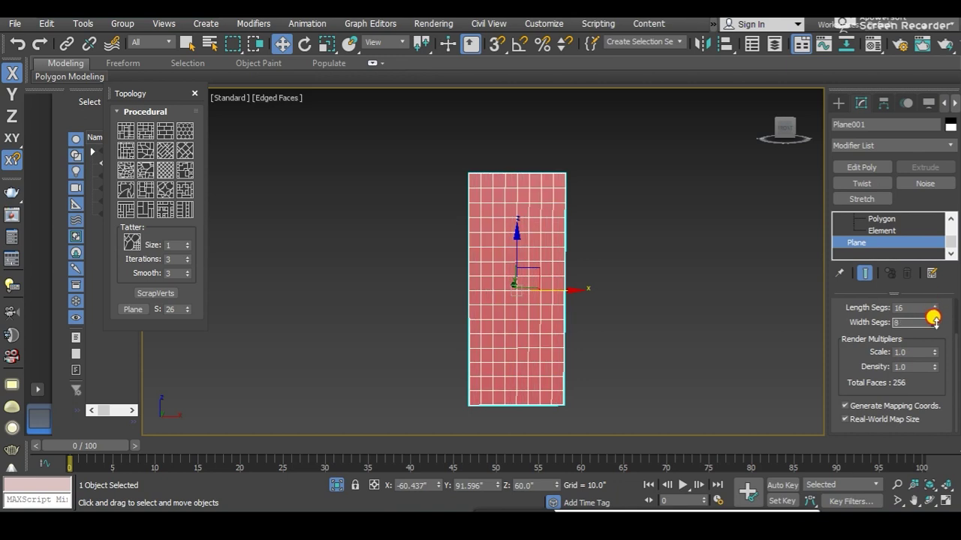
Set Length Segs to 15, checking the 15-by-8 grid in front view
middle_click_drag(397, 369, 432, 391, "alt")
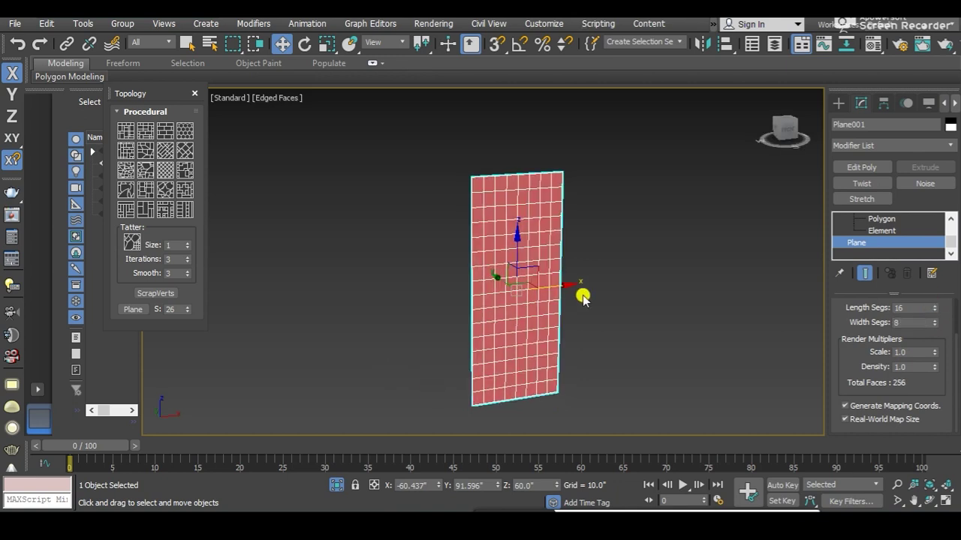
key("f")
scroll(519, 253, "up", 2)
scroll(448, 215, "down", 2)
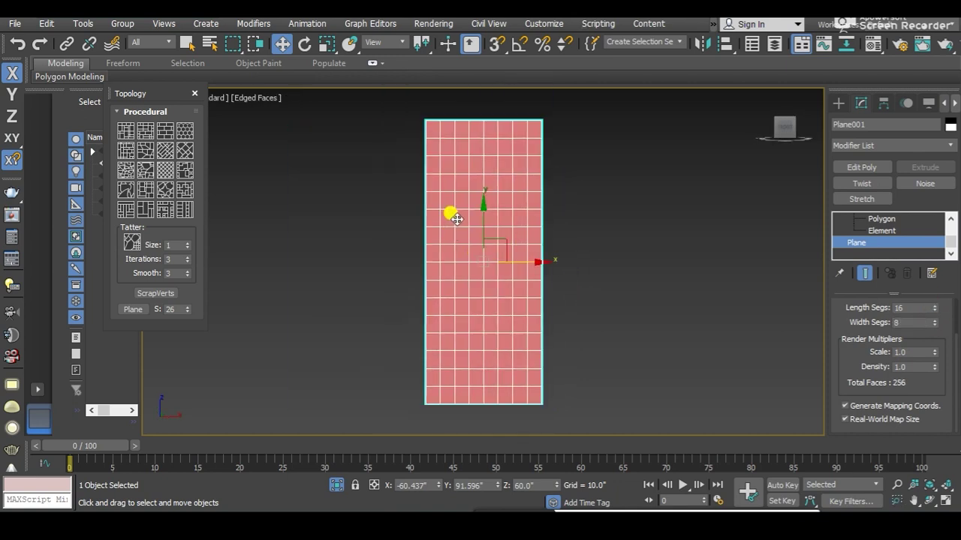
scroll(445, 161, "up", 2)
scroll(579, 268, "down", 3)
middle_click_drag(579, 268, 512, 219)
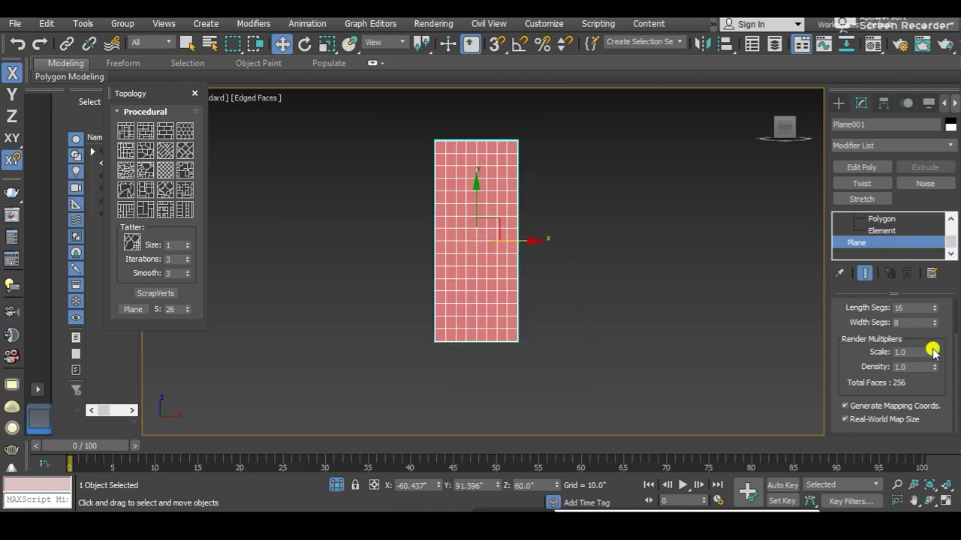
double_click(925, 308)
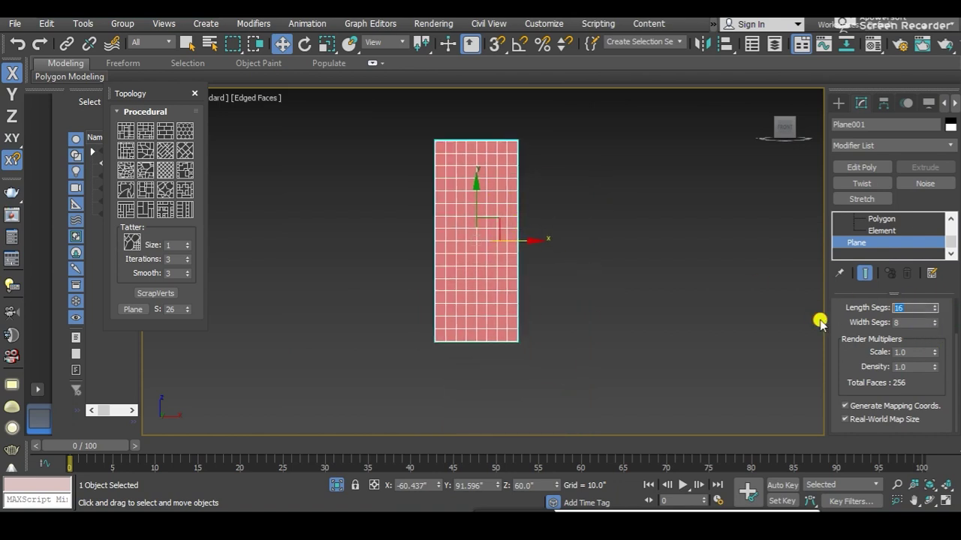
type("15")
key("Return")
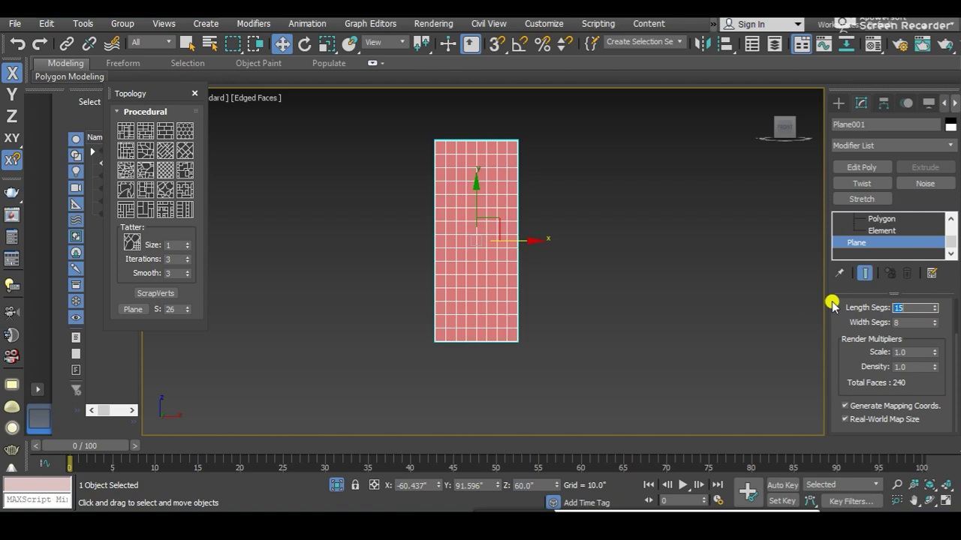
key("p")
scroll(860, 233, "up", 2)
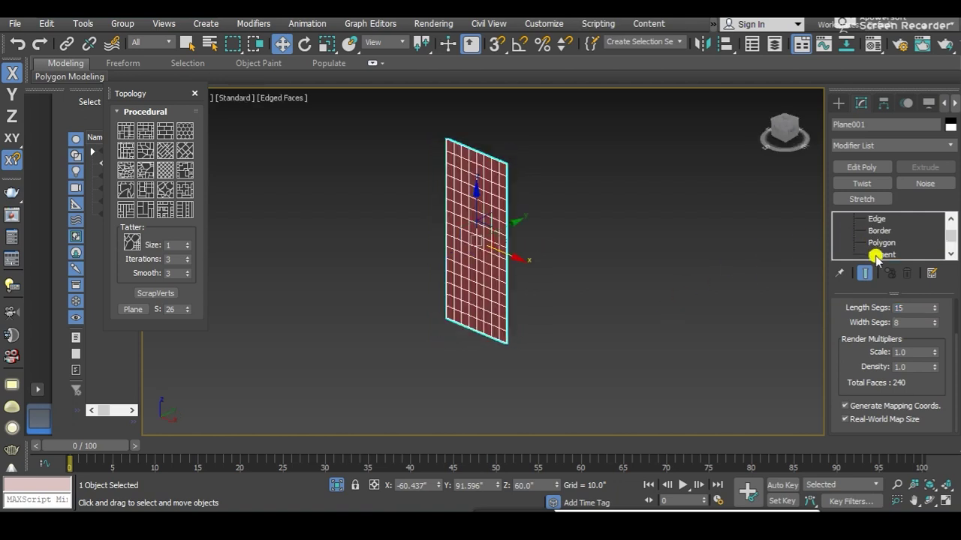
left_click(876, 255)
scroll(462, 200, "up", 3)
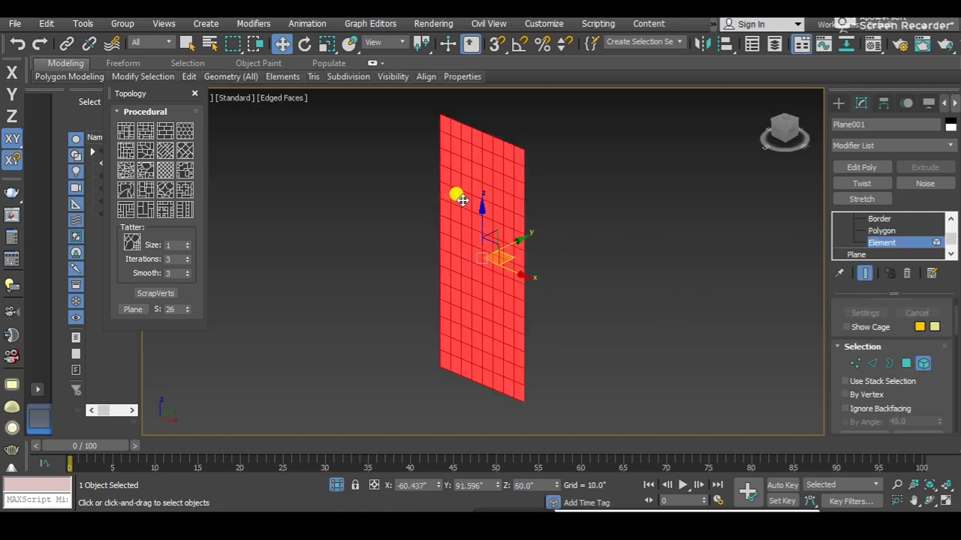
left_click(162, 209)
middle_click_drag(235, 260, 448, 254, "alt")
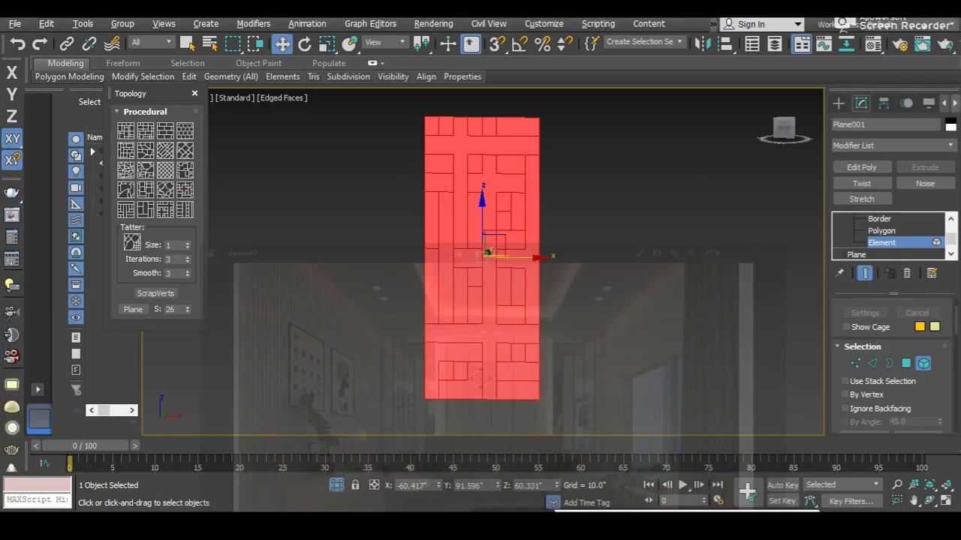
middle_click_drag(457, 193, 465, 161, "alt")
scroll(468, 311, "up", 3)
middle_click_drag(468, 310, 459, 314)
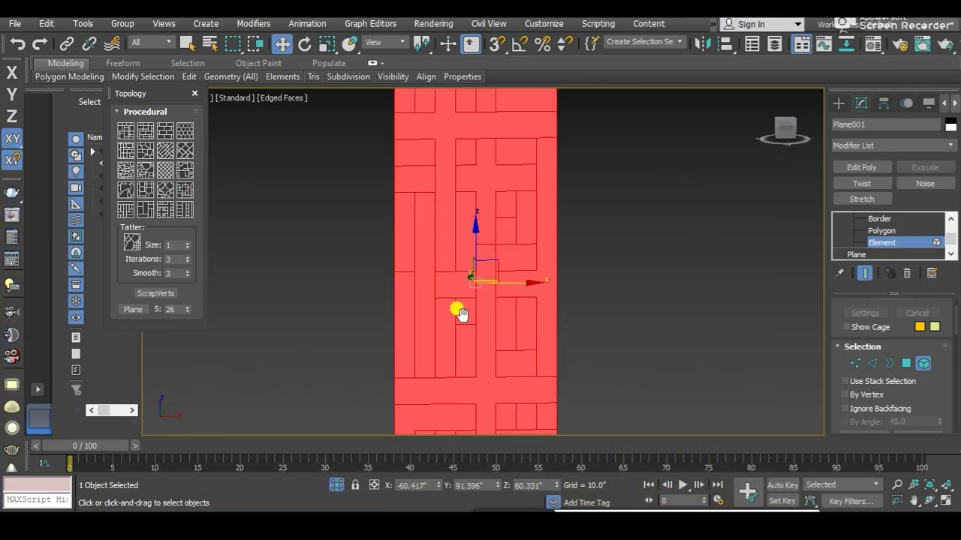
middle_click_drag(386, 232, 420, 236, "alt")
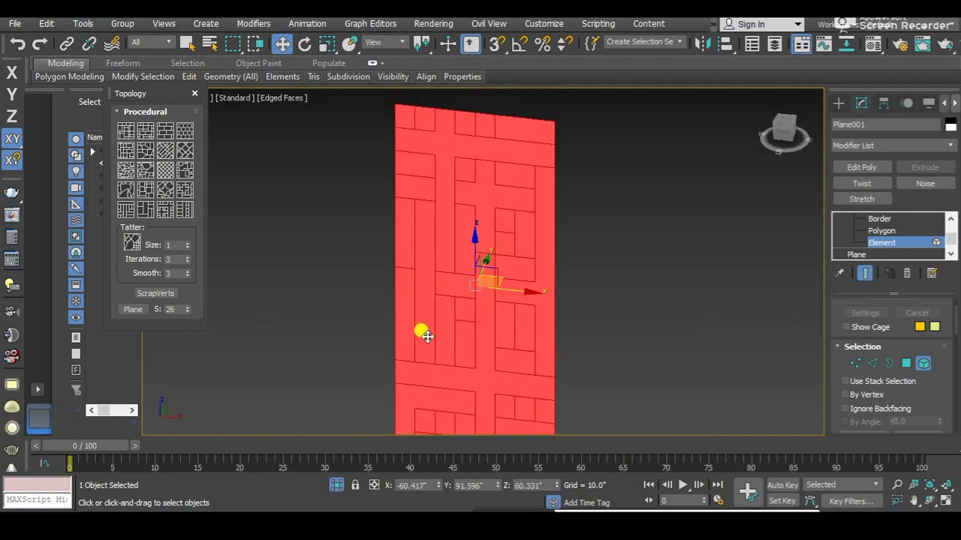
scroll(413, 259, "down", 2)
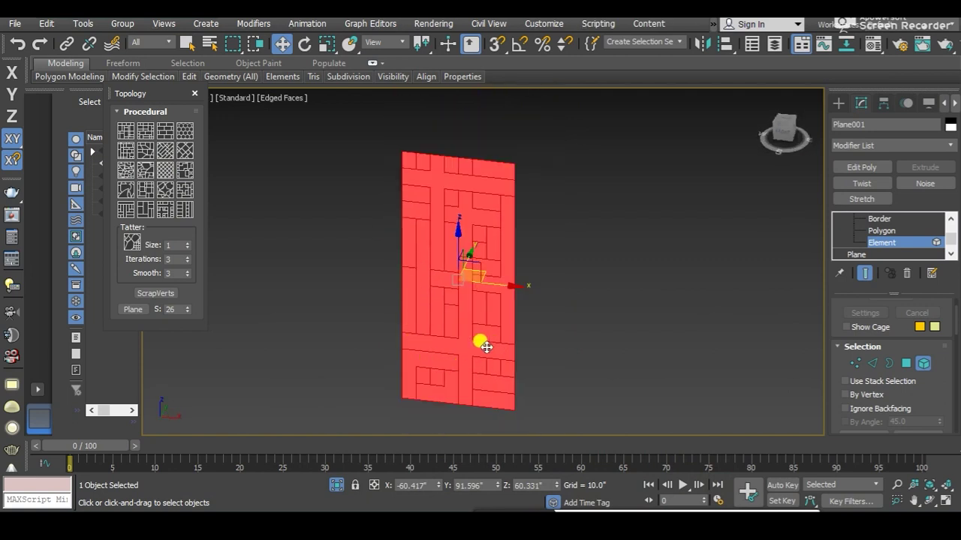
key("f")
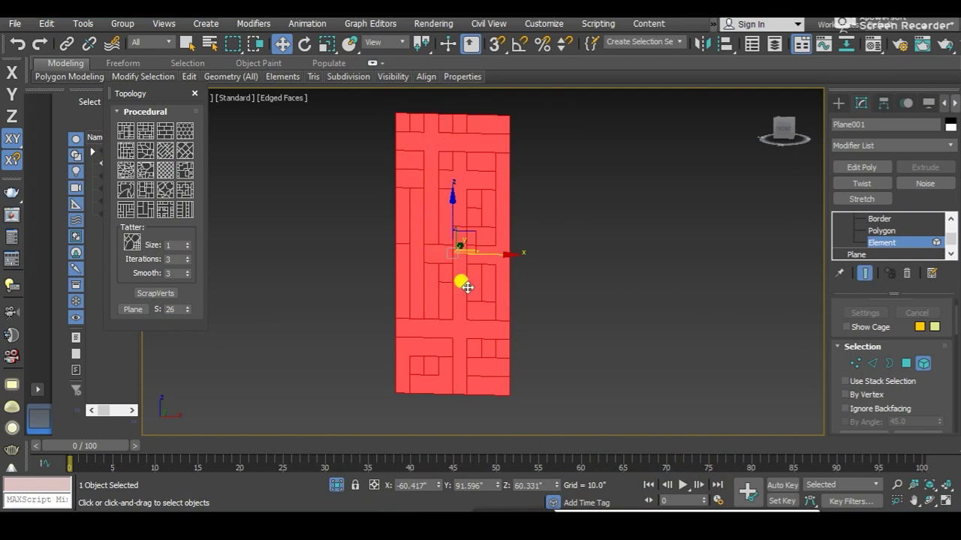
middle_click_drag(441, 337, 445, 343)
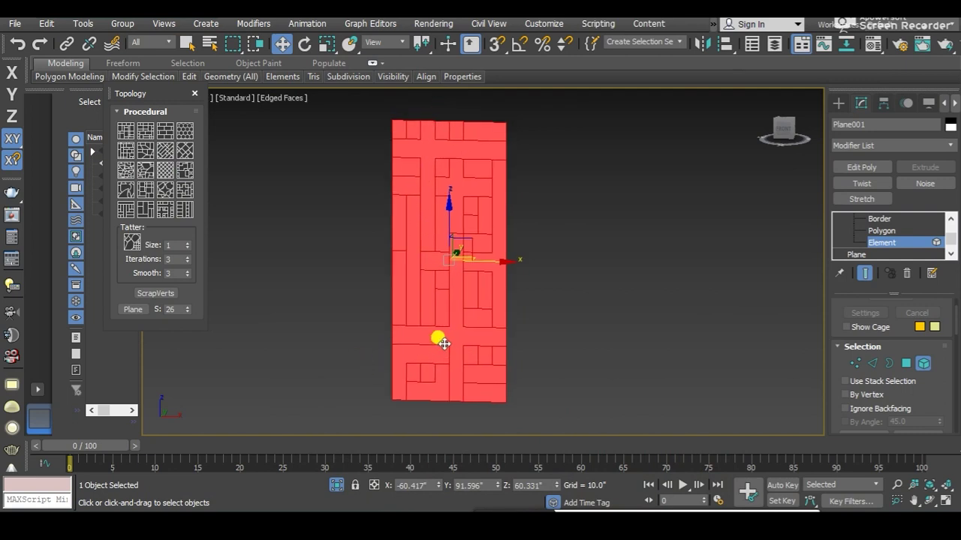
scroll(444, 344, "up", 2)
middle_click_drag(403, 210, 452, 169)
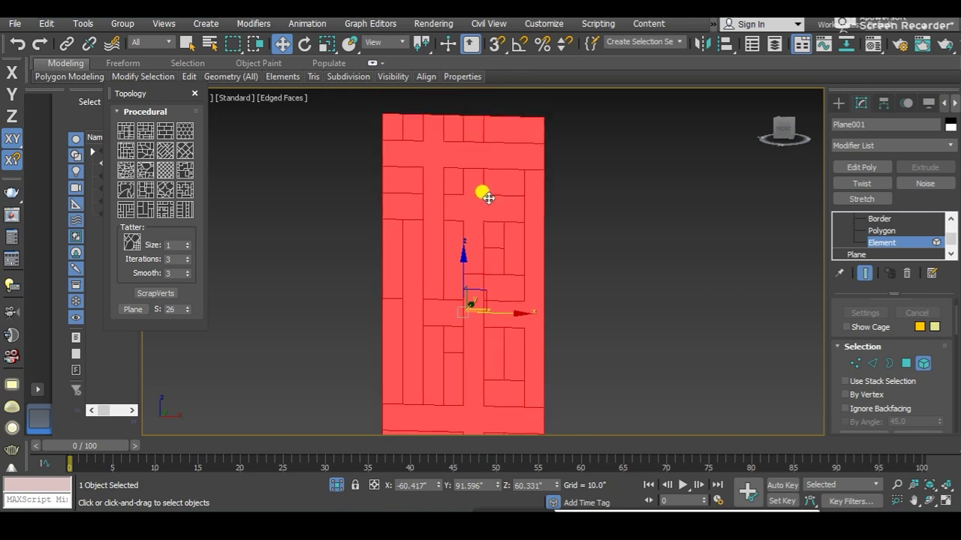
scroll(488, 198, "down", 2)
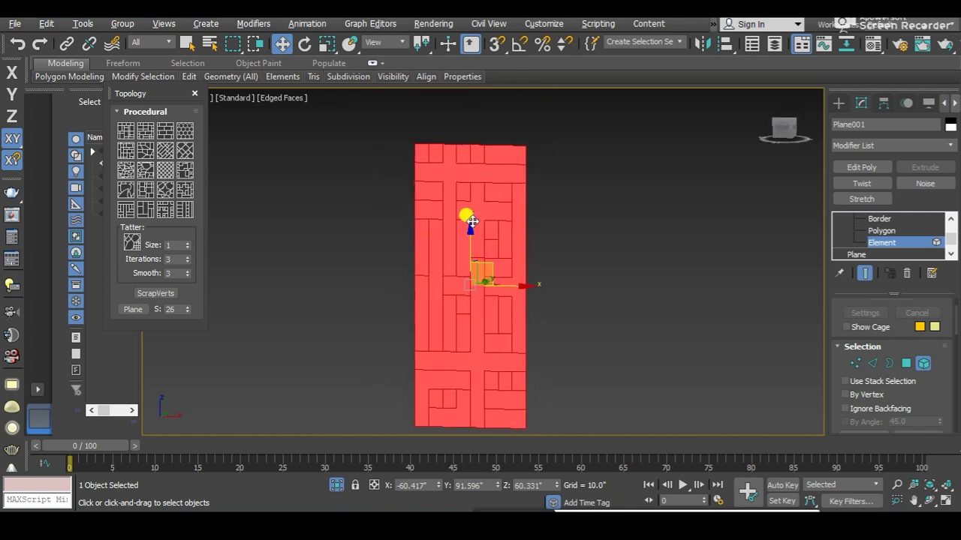
middle_click_drag(473, 222, 458, 208)
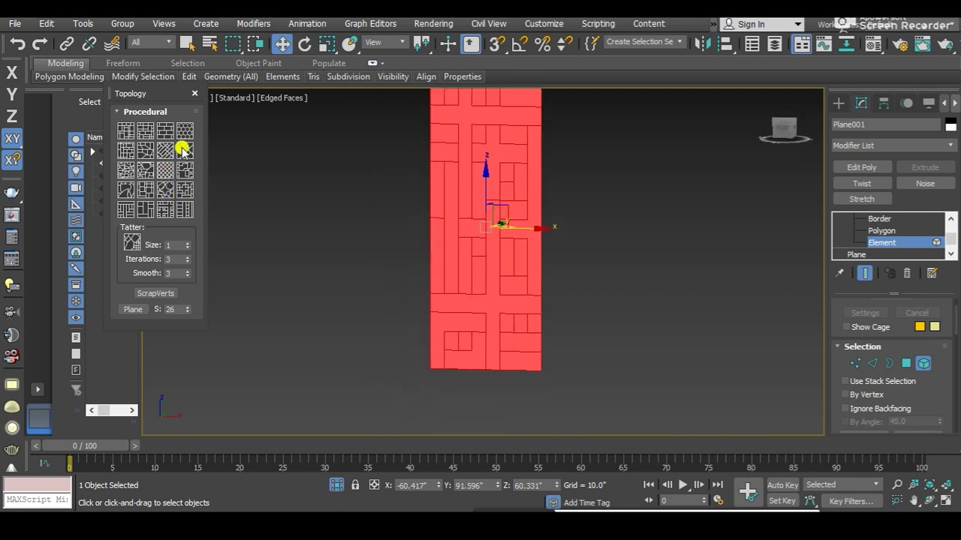
left_click(185, 189)
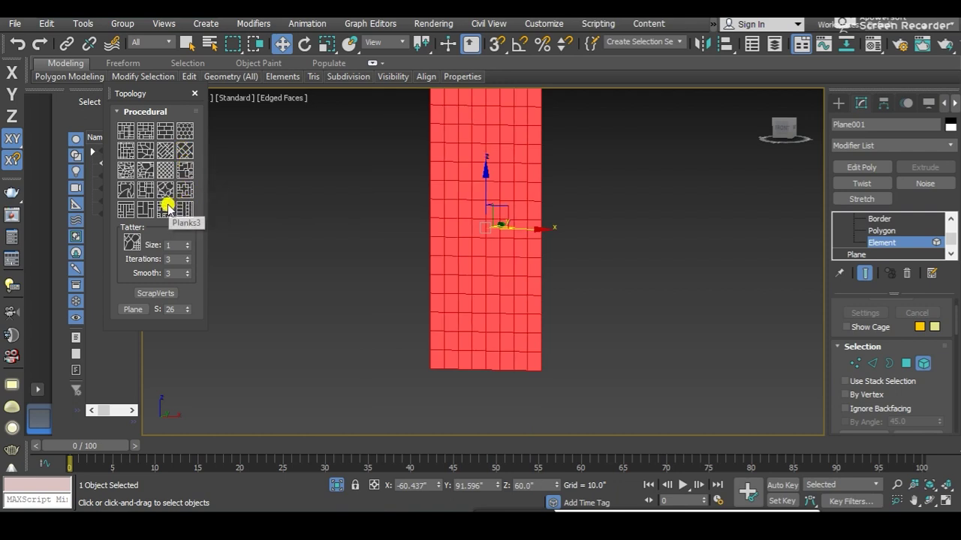
left_click(167, 206)
key("ctrl+z")
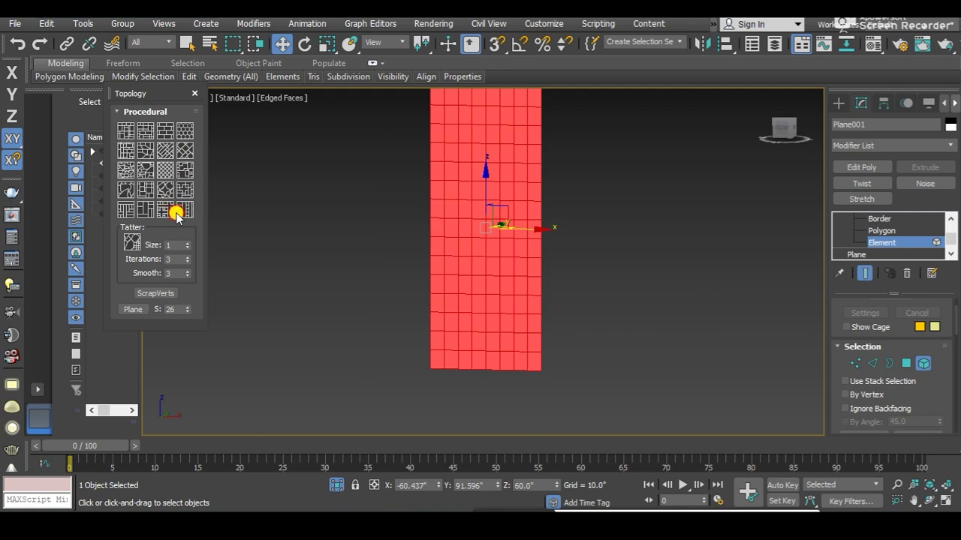
left_click(178, 217)
middle_click_drag(604, 279, 615, 286, "alt")
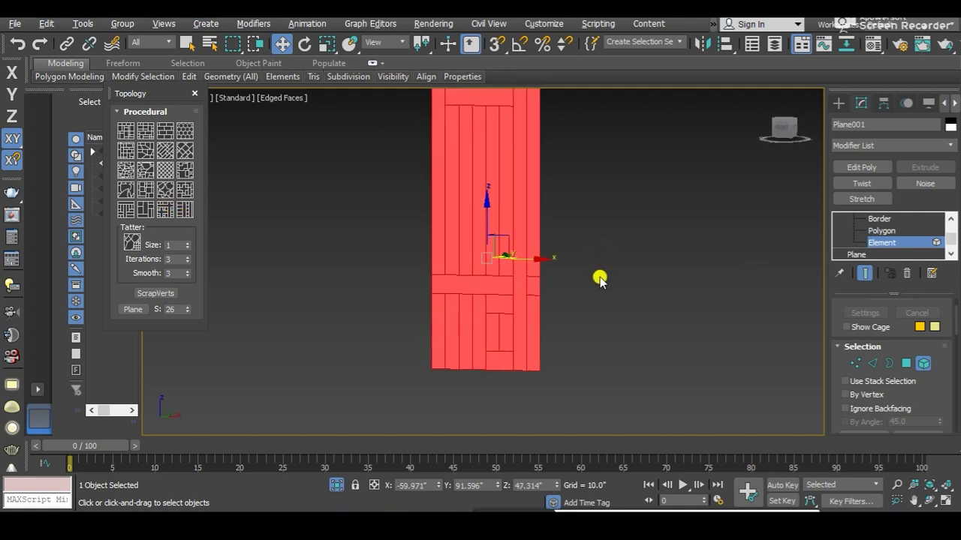
key("ctrl+z")
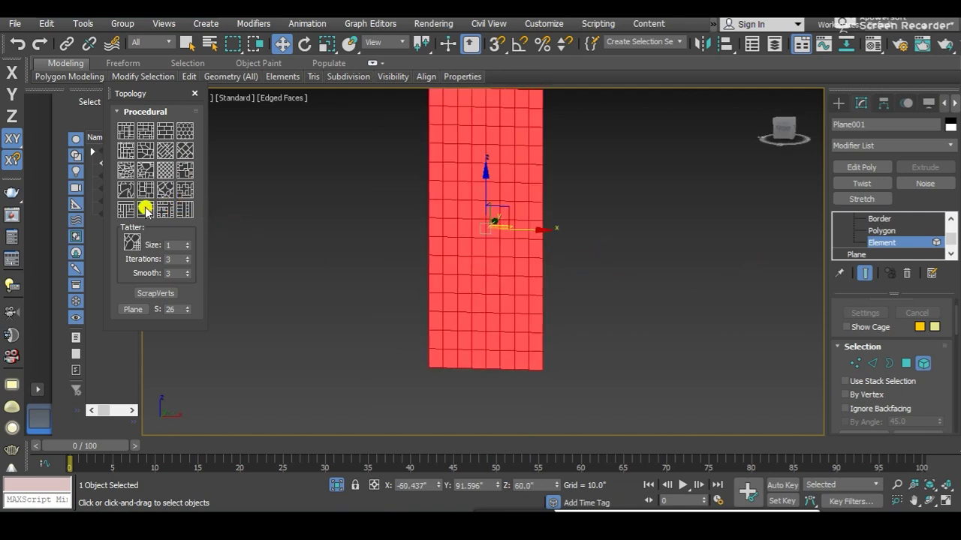
left_click(145, 210)
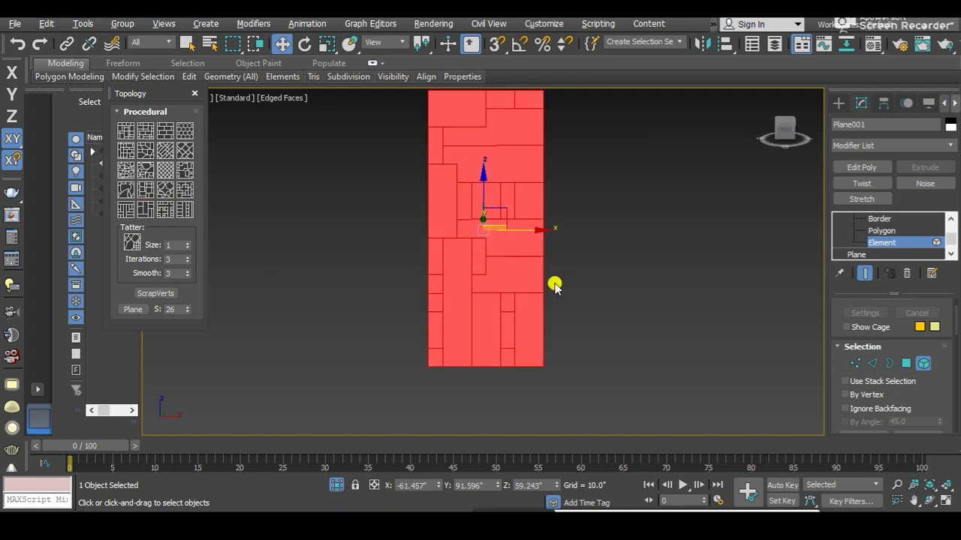
middle_click_drag(556, 283, 539, 311)
scroll(880, 217, "up", 3)
key("ctrl+z")
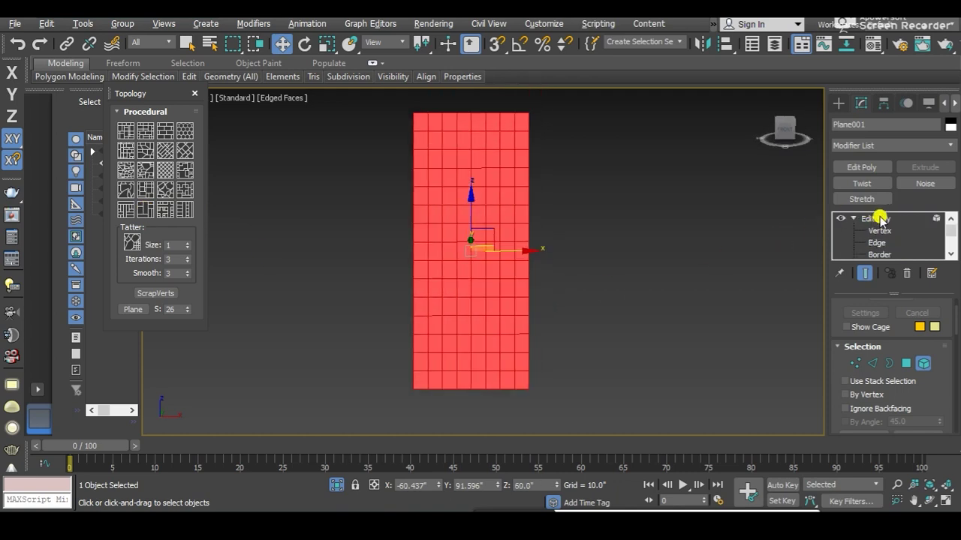
Raise the Plane's Width Segs to 19 and Length Segs to 35
left_click(874, 220)
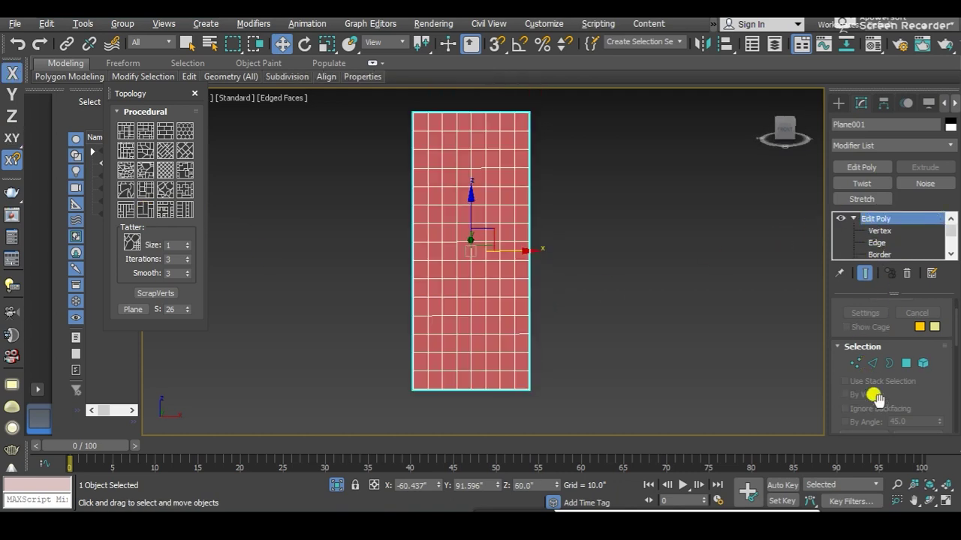
left_click_drag(931, 396, 934, 151)
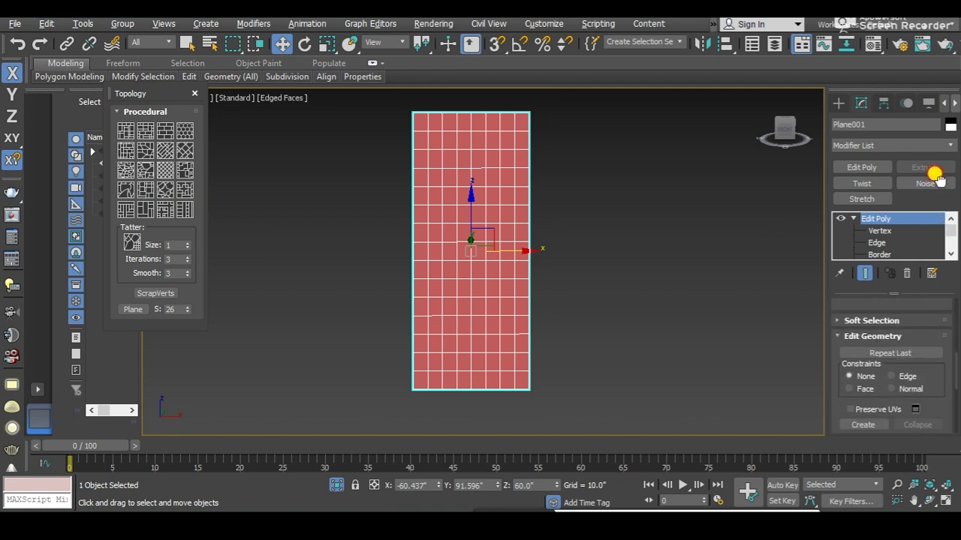
scroll(937, 321, "up", 3)
scroll(936, 322, "up", 3)
scroll(937, 321, "up", 3)
scroll(937, 322, "up", 2)
scroll(879, 252, "down", 2)
scroll(869, 243, "down", 2)
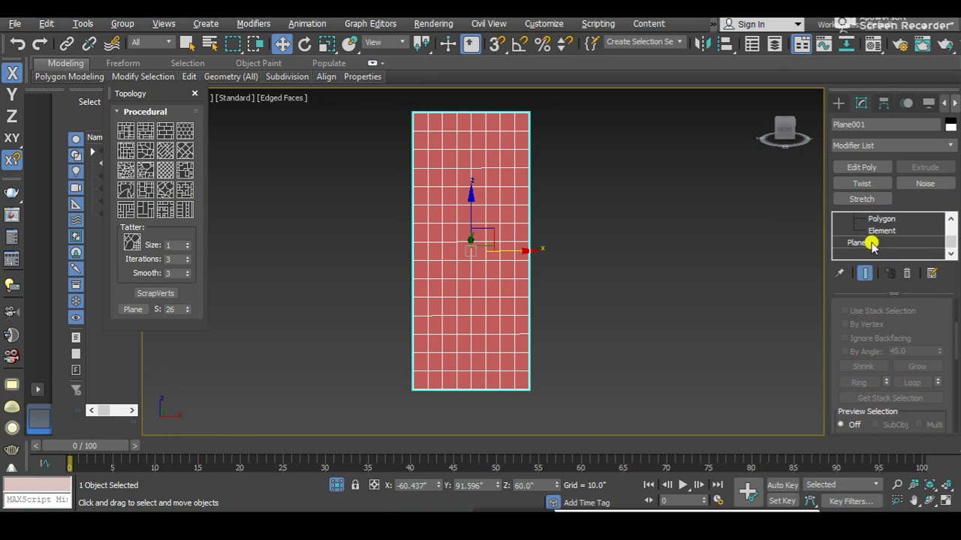
left_click(864, 242)
left_click_drag(838, 349, 849, 408)
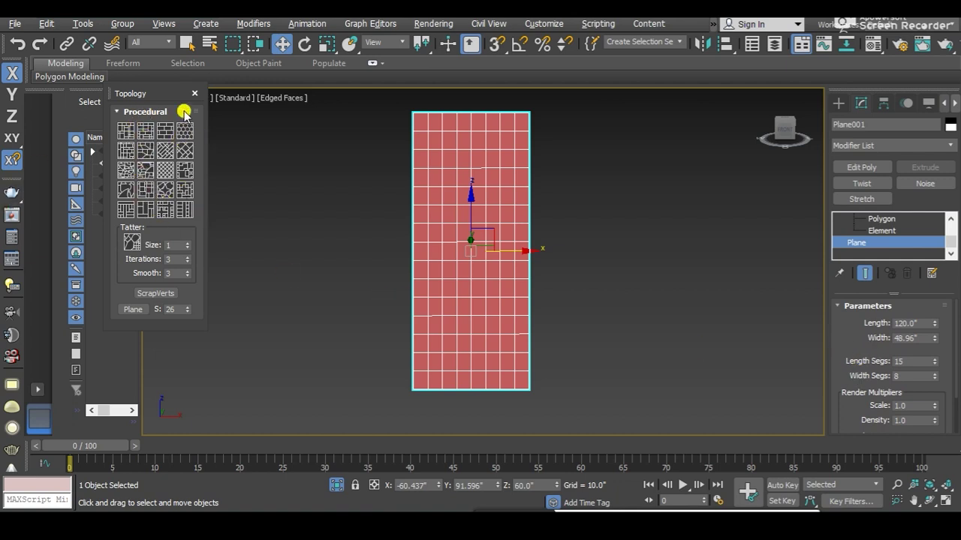
left_click_drag(849, 347, 851, 308)
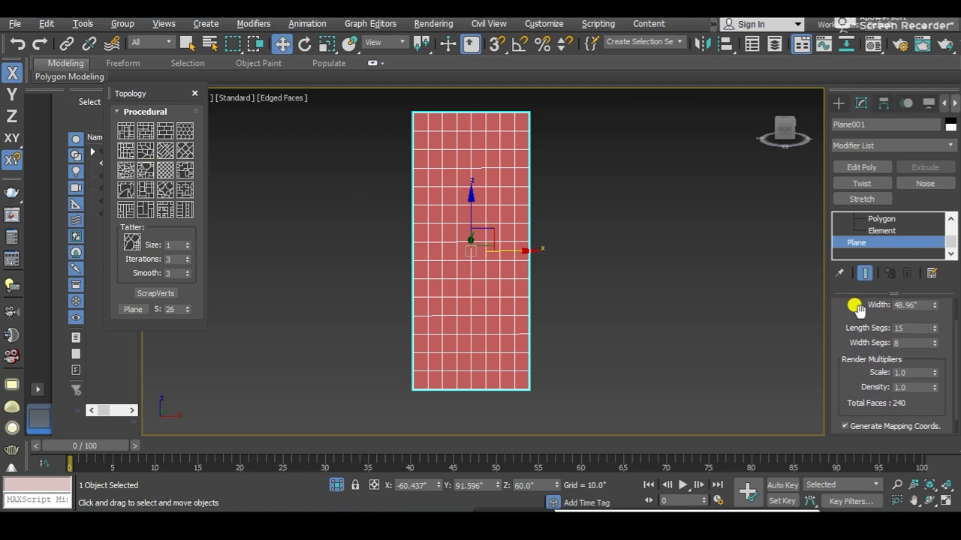
mouse_move(849, 310)
left_mouse_down()
mouse_move(851, 272)
mouse_move(852, 338)
mouse_move(851, 305)
left_mouse_up()
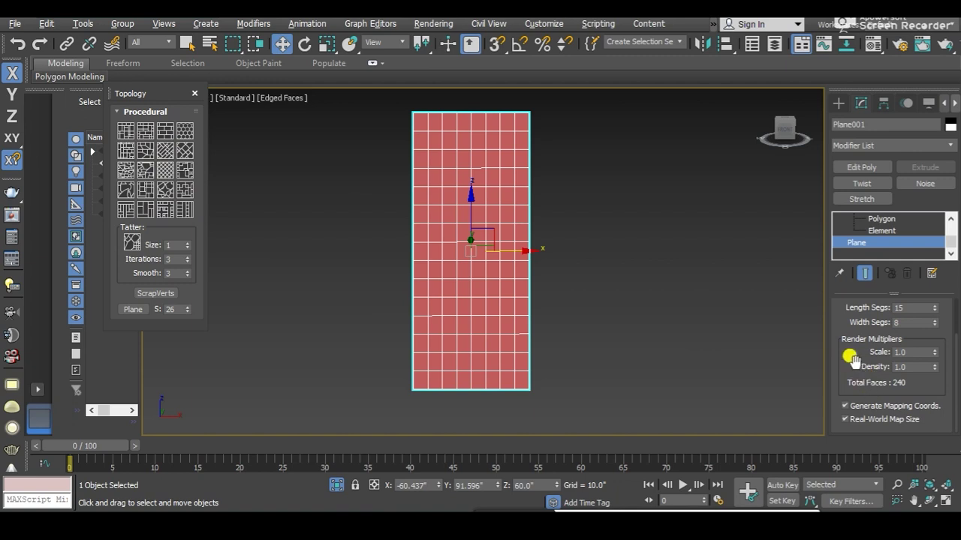
left_click_drag(934, 322, 929, 291)
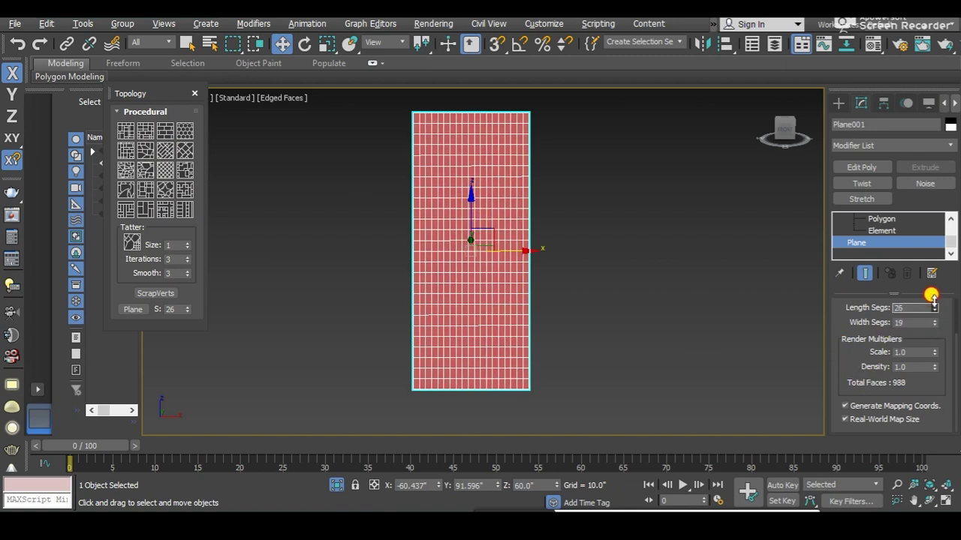
Orbit to a square-on view and frame the denser plane with Zoom Extents Selected
middle_click_drag(566, 333, 537, 361, "alt")
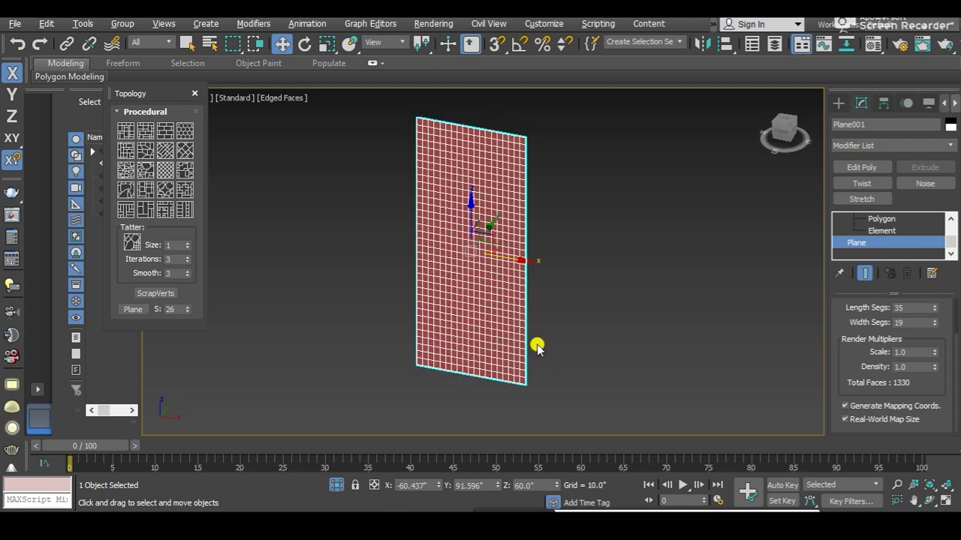
mouse_move(536, 347)
middle_mouse_down("alt")
mouse_move(456, 319)
mouse_move(461, 270)
mouse_move(471, 324)
middle_mouse_up("alt")
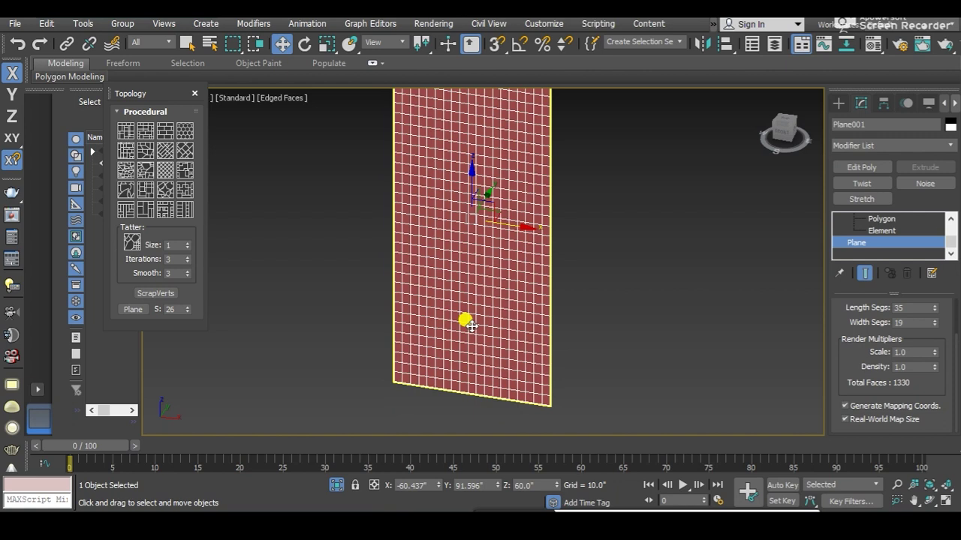
mouse_move(470, 325)
middle_mouse_down("alt")
mouse_move(414, 326)
mouse_move(339, 371)
mouse_move(376, 331)
middle_mouse_up("alt")
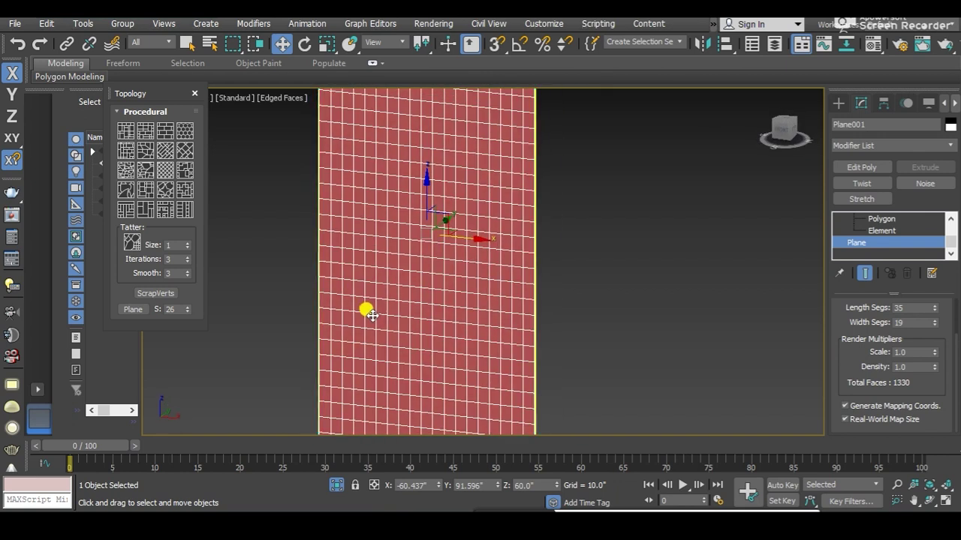
scroll(390, 312, "up", 1)
key("z")
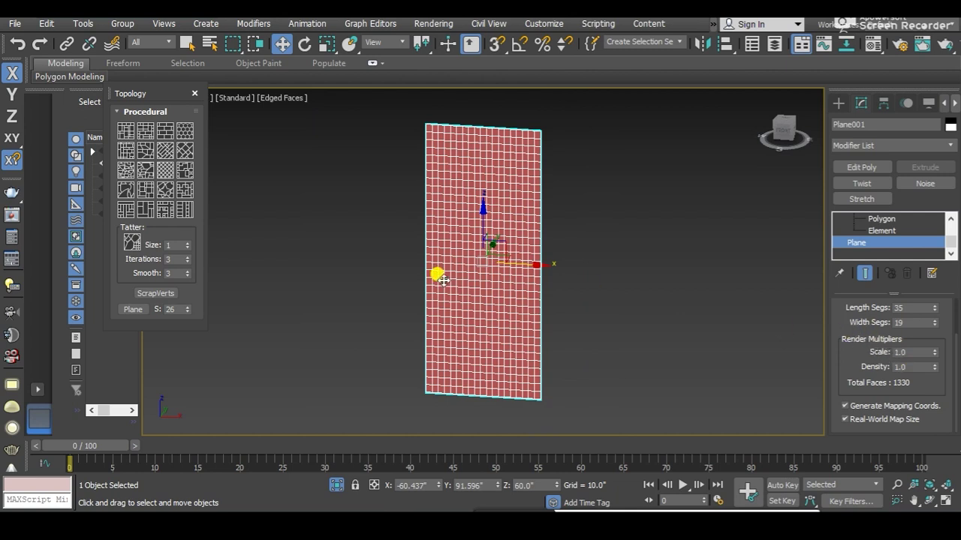
scroll(886, 244, "up", 2)
scroll(886, 244, "down", 2)
Select the whole plane as an element and orbit around it
left_click(883, 231)
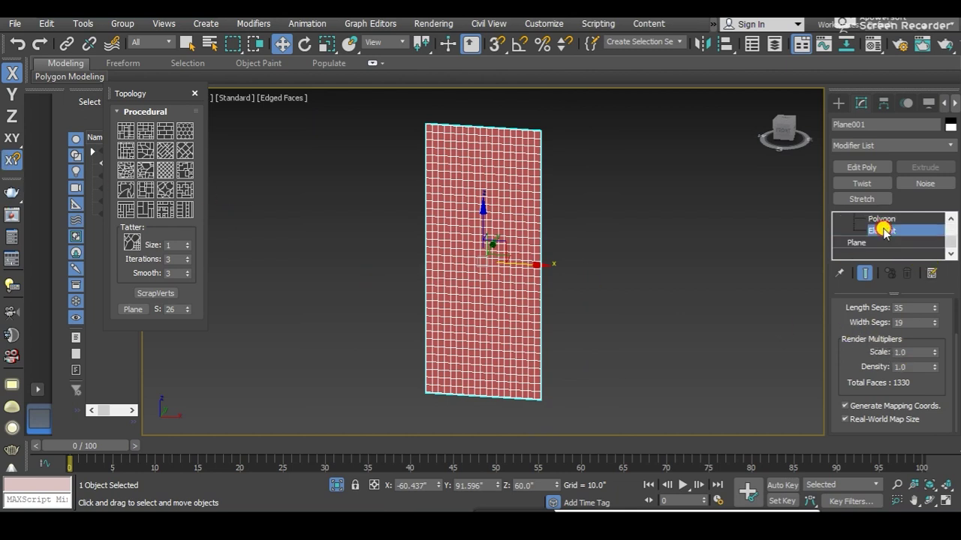
left_click(491, 275)
mouse_move(493, 275)
middle_mouse_down("alt")
mouse_move(459, 311)
mouse_move(489, 318)
mouse_move(450, 296)
mouse_move(305, 302)
mouse_move(489, 300)
middle_mouse_up("alt")
mouse_move(638, 325)
middle_mouse_down("alt")
mouse_move(581, 280)
mouse_move(588, 317)
mouse_move(543, 323)
mouse_move(555, 331)
middle_mouse_up("alt")
mouse_move(926, 395)
left_mouse_down()
mouse_move(929, 37)
mouse_move(938, 454)
left_mouse_up()
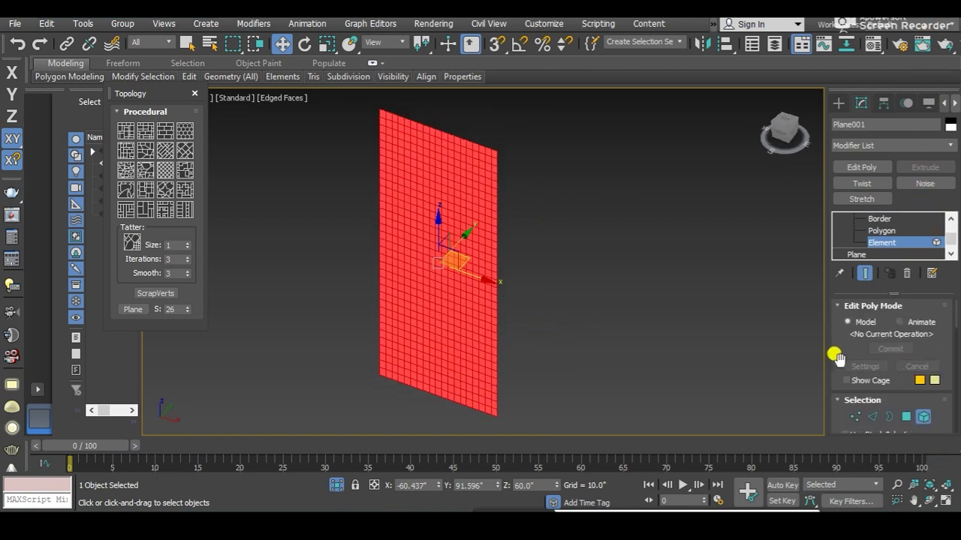
left_click_drag(834, 355, 858, 172)
middle_click_drag(615, 266, 655, 248, "alt")
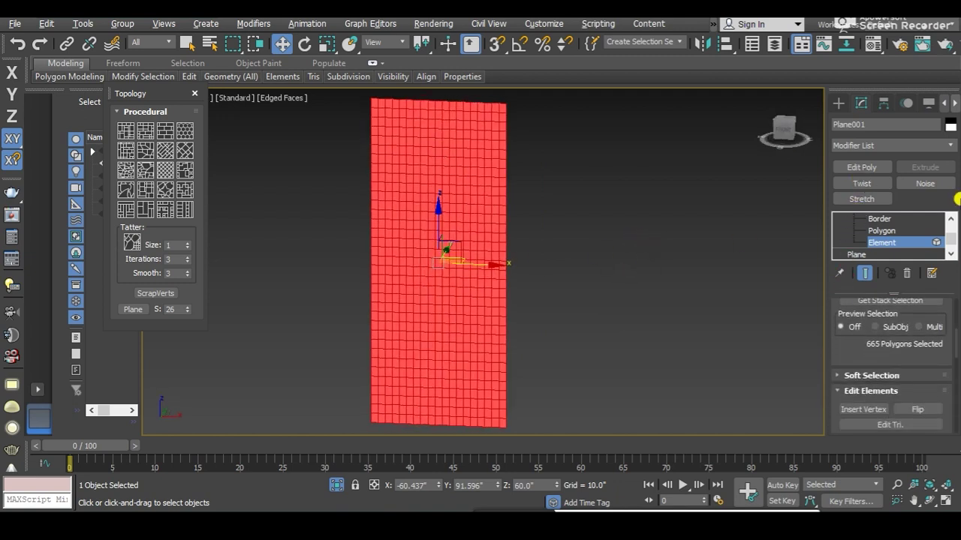
scroll(870, 241, "up", 2)
scroll(870, 226, "down", 2)
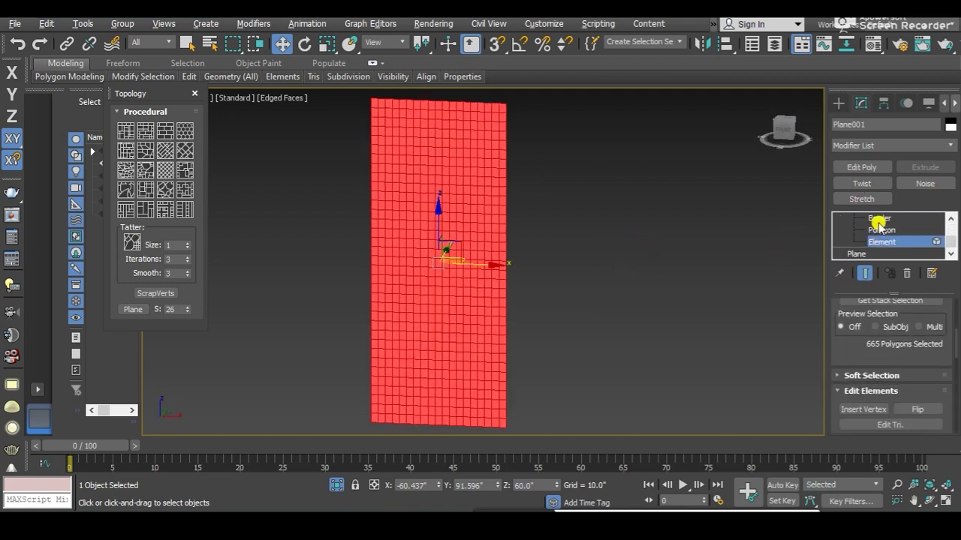
Set the Plane's width to 48.0" and reselect the whole plane element
left_click(860, 242)
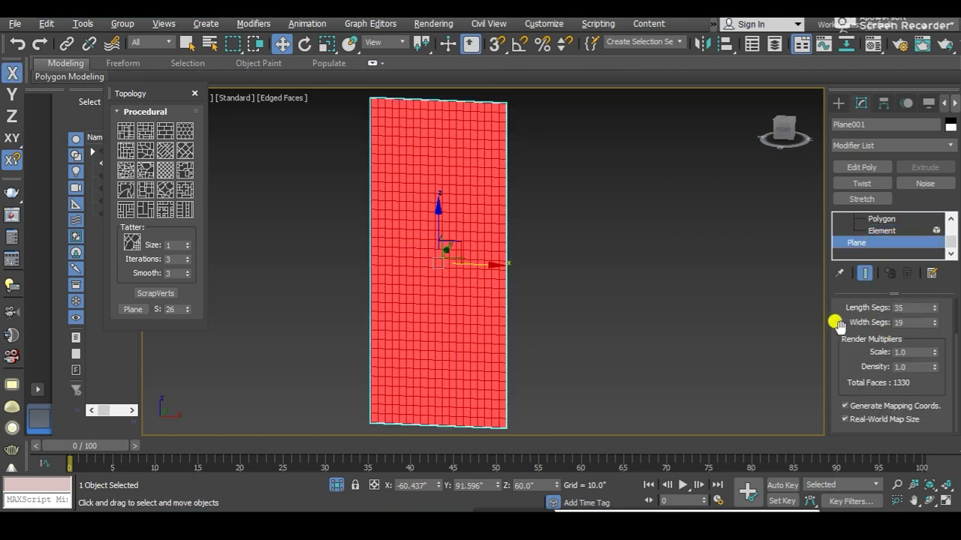
scroll(847, 327, "up", 2)
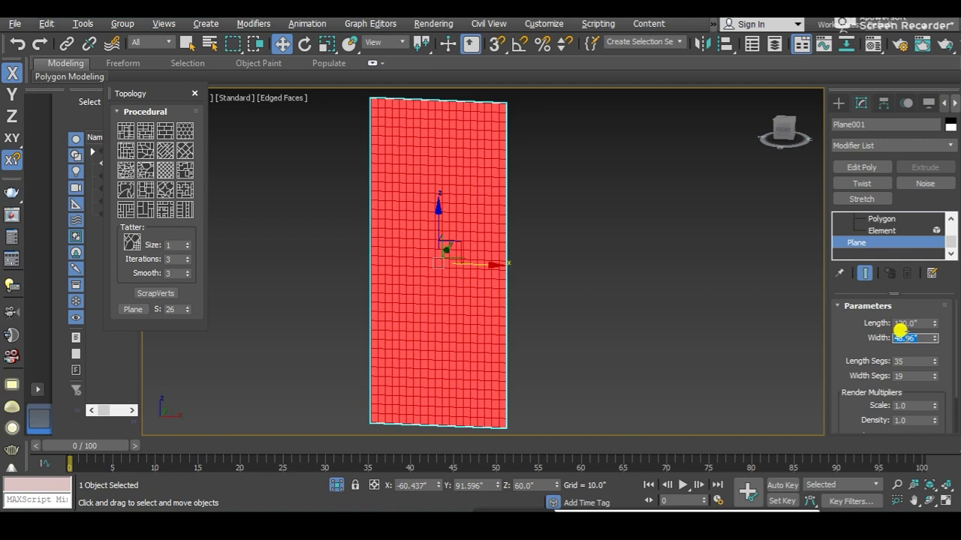
type("4")
key("Return")
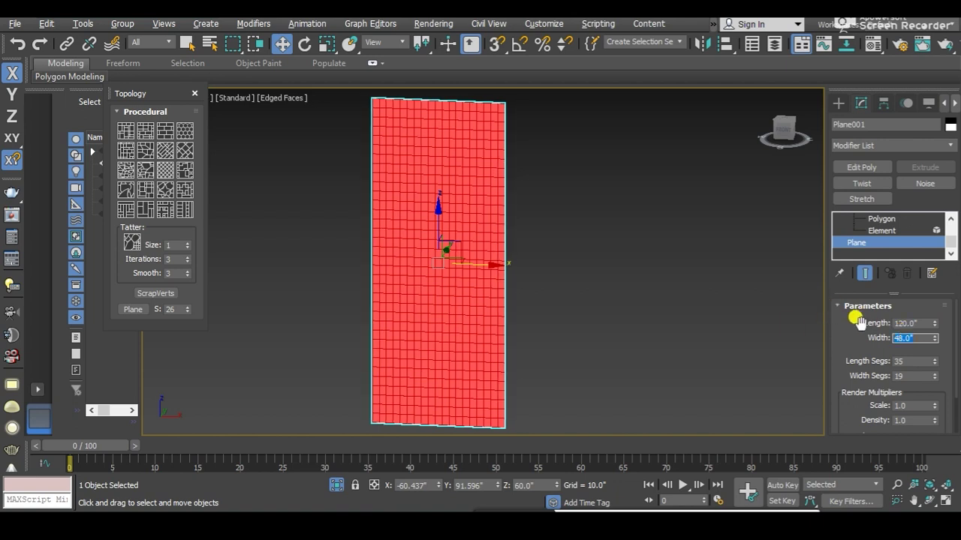
left_click(880, 232)
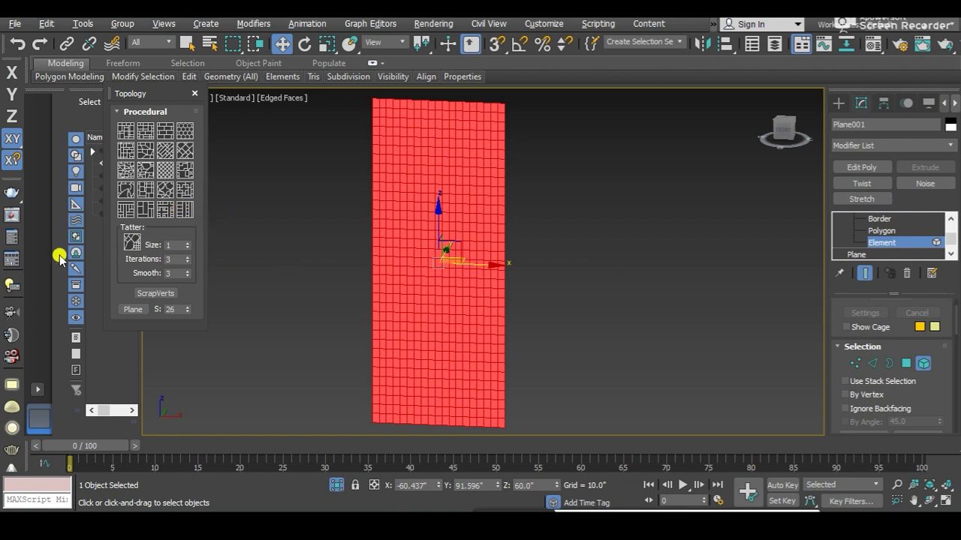
left_click(525, 263)
left_click(443, 216)
Try a maze pattern, undo it, then apply the staggered planks pattern and zoom to inspect
left_click(160, 207)
key("ctrl+z")
left_click(147, 211)
scroll(450, 296, "up", 3)
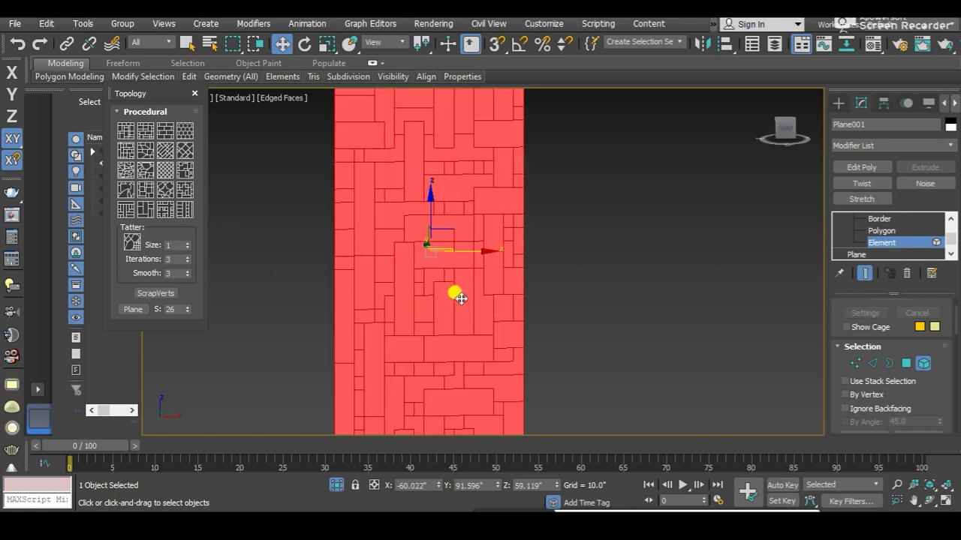
scroll(450, 302, "down", 3)
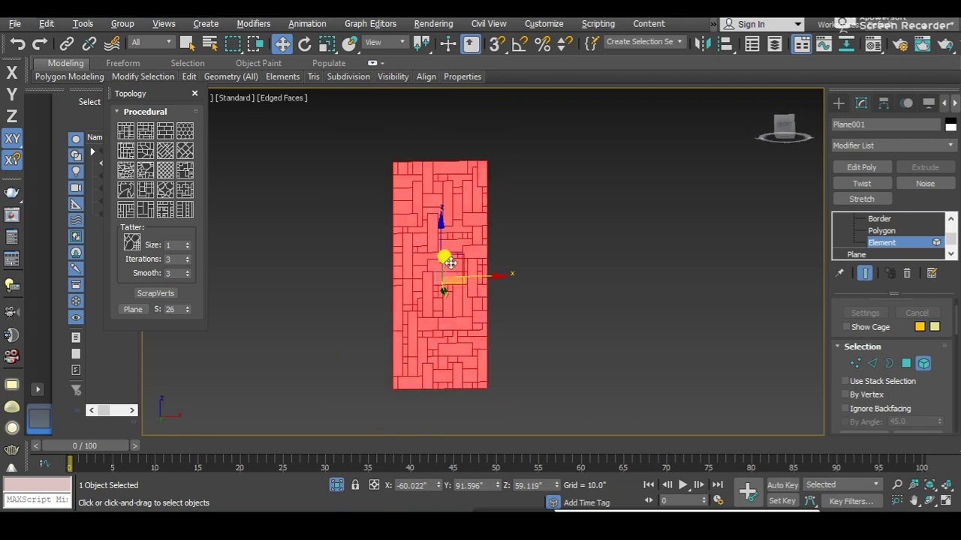
scroll(435, 281, "up", 2)
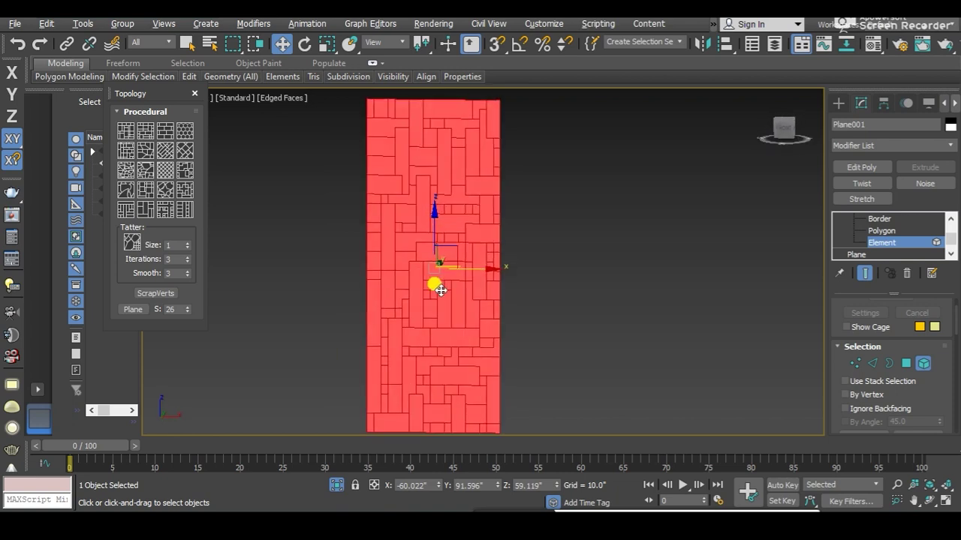
scroll(446, 240, "up", 1)
scroll(418, 289, "up", 2)
scroll(413, 278, "down", 3)
scroll(428, 268, "down", 3)
scroll(424, 300, "up", 3)
mouse_move(423, 307)
middle_mouse_down("alt")
mouse_move(368, 313)
mouse_move(413, 316)
mouse_move(422, 216)
middle_mouse_up("alt")
scroll(422, 215, "down", 2)
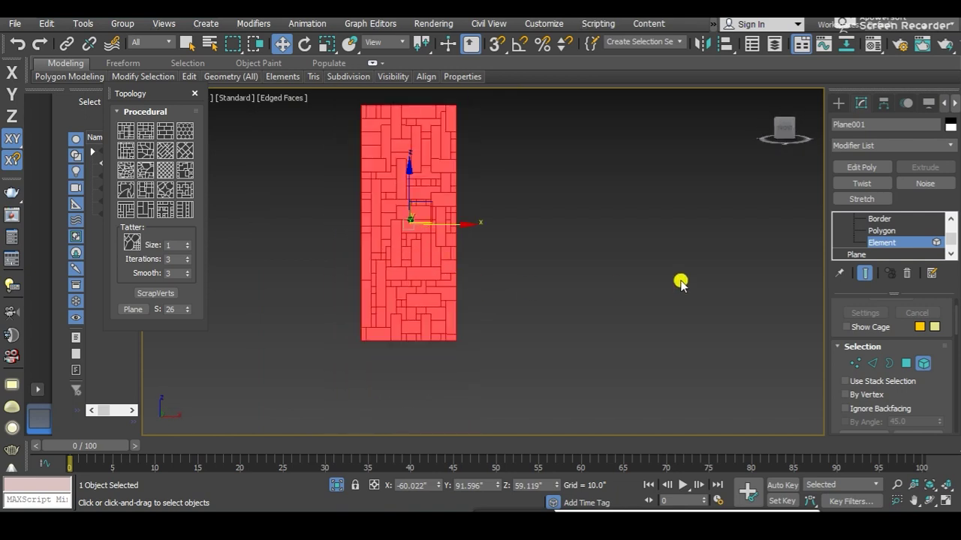
scroll(875, 235, "up", 1)
left_click(875, 218)
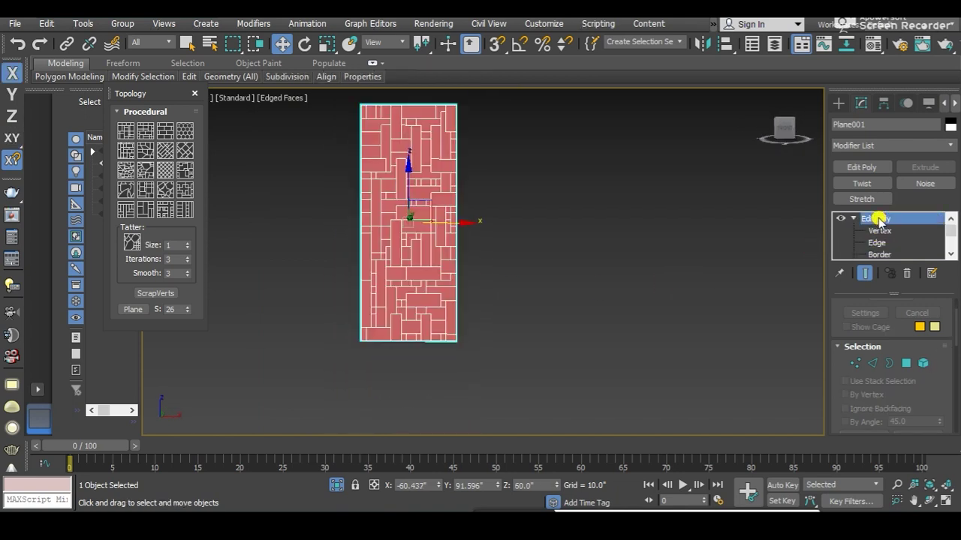
Frame the planked wall panel straight-on, then orbit and zoom to inspect it in perspective
mouse_move(491, 275)
middle_mouse_down("alt")
mouse_move(446, 305)
mouse_move(257, 203)
mouse_move(382, 268)
mouse_move(448, 200)
mouse_move(412, 291)
middle_mouse_up("alt")
key("t")
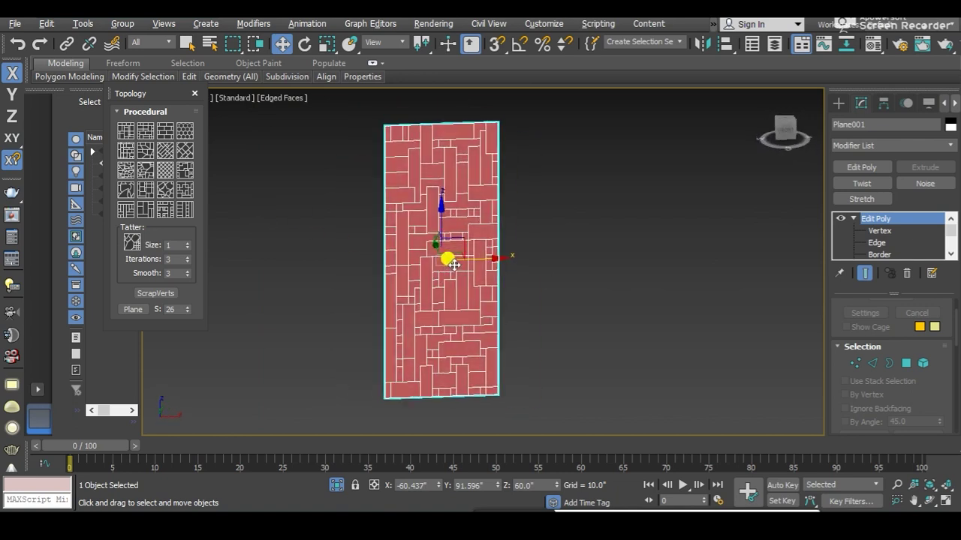
key("z")
mouse_move(436, 304)
middle_mouse_down("alt")
mouse_move(407, 278)
mouse_move(420, 204)
mouse_move(405, 278)
mouse_move(493, 319)
mouse_move(456, 221)
mouse_move(413, 300)
mouse_move(412, 292)
middle_mouse_up("alt")
scroll(421, 275, "up", 4)
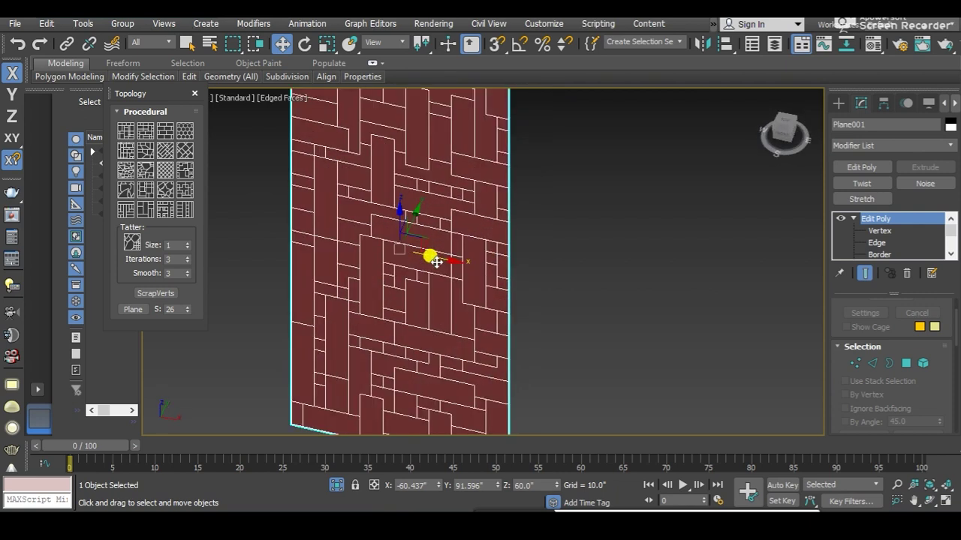
scroll(390, 215, "down", 3)
middle_click_drag(397, 268, 412, 208, "alt")
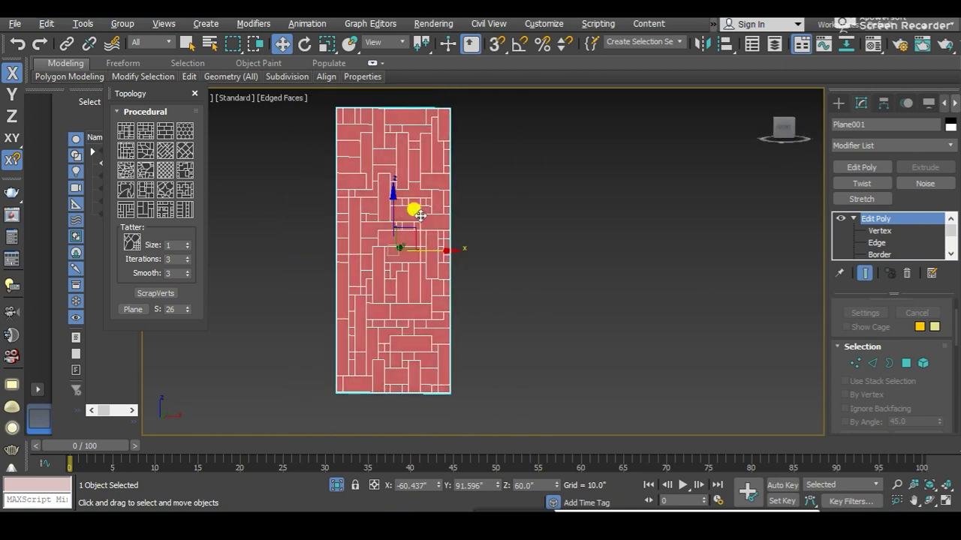
middle_click_drag(423, 251, 431, 271, "alt")
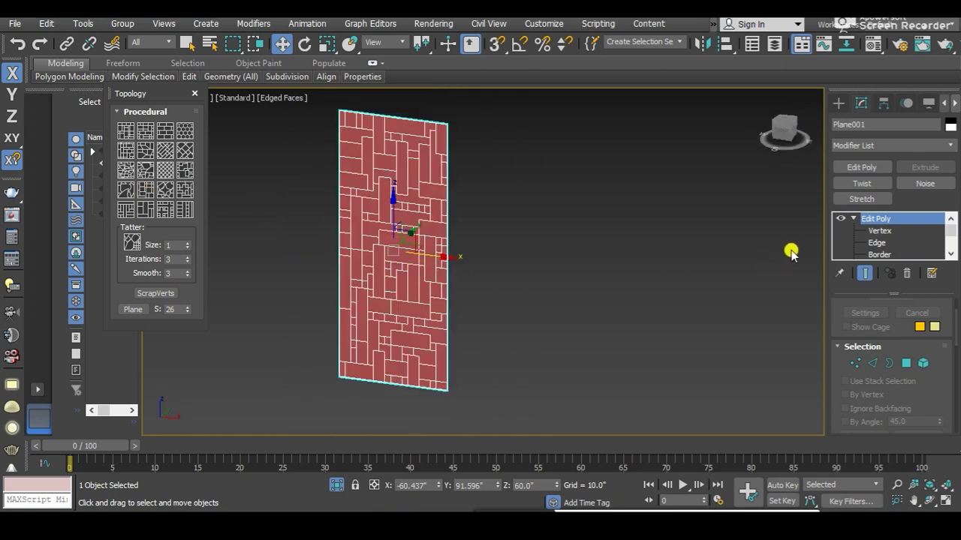
scroll(898, 240, "down", 3)
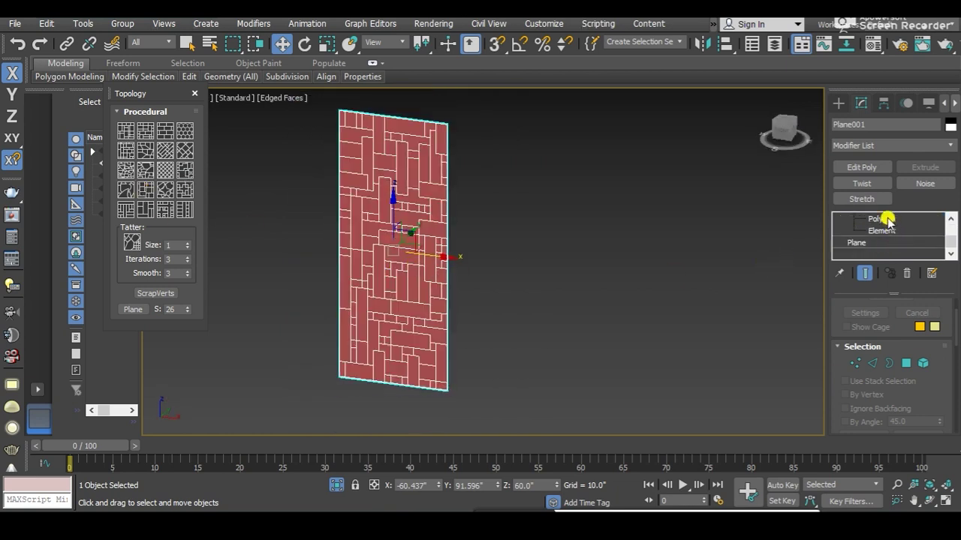
Switch Edit Poly to Polygon level and drag-select all plank polygons on the plane
left_click(878, 219)
mouse_move(320, 260)
middle_mouse_down("alt")
mouse_move(358, 253)
mouse_move(396, 266)
mouse_move(406, 245)
middle_mouse_up("alt")
scroll(400, 266, "up", 2)
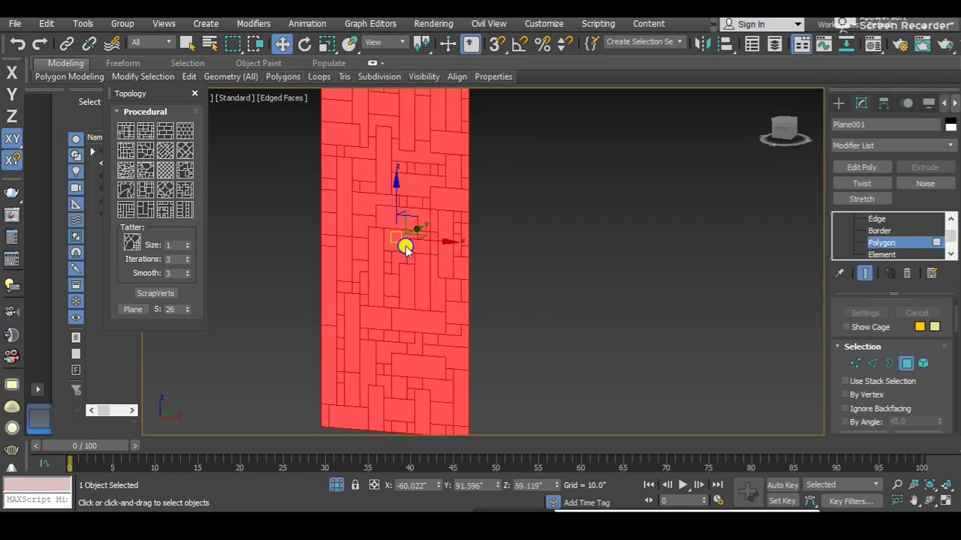
Preview an Inset on the plank polygons with Amount 3.355", showing the Group/By Polygon options
right_click(403, 243)
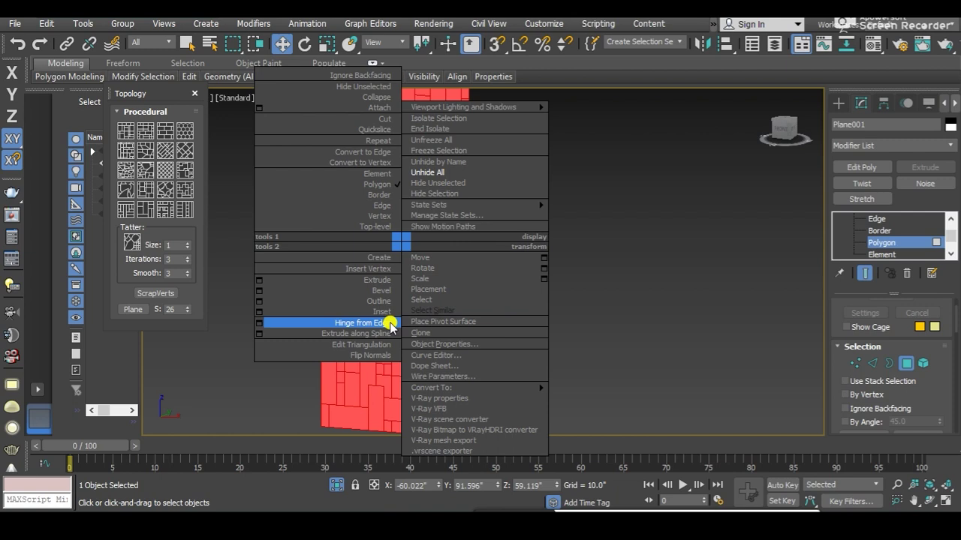
left_click(260, 312)
mouse_move(488, 284)
left_mouse_down()
mouse_move(482, 270)
mouse_move(488, 280)
left_mouse_up()
left_click(508, 272)
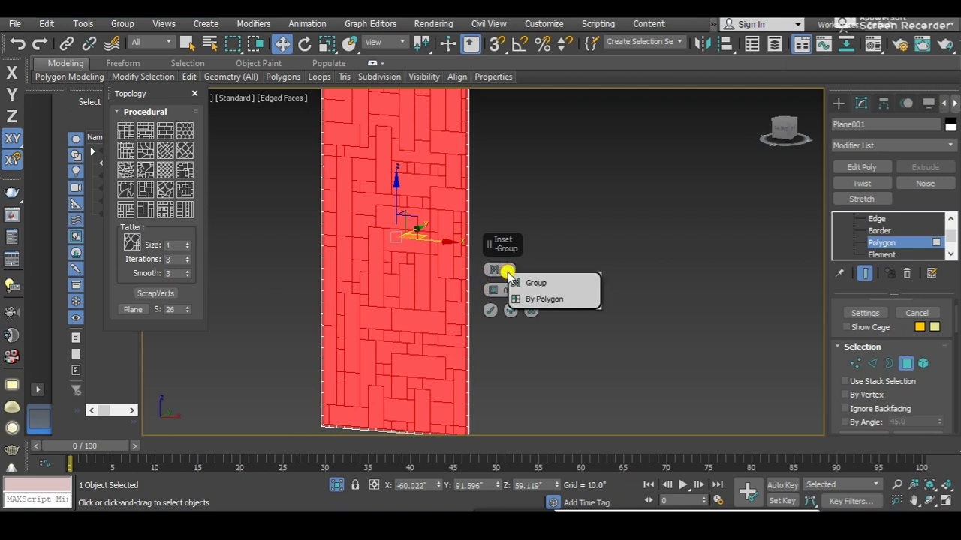
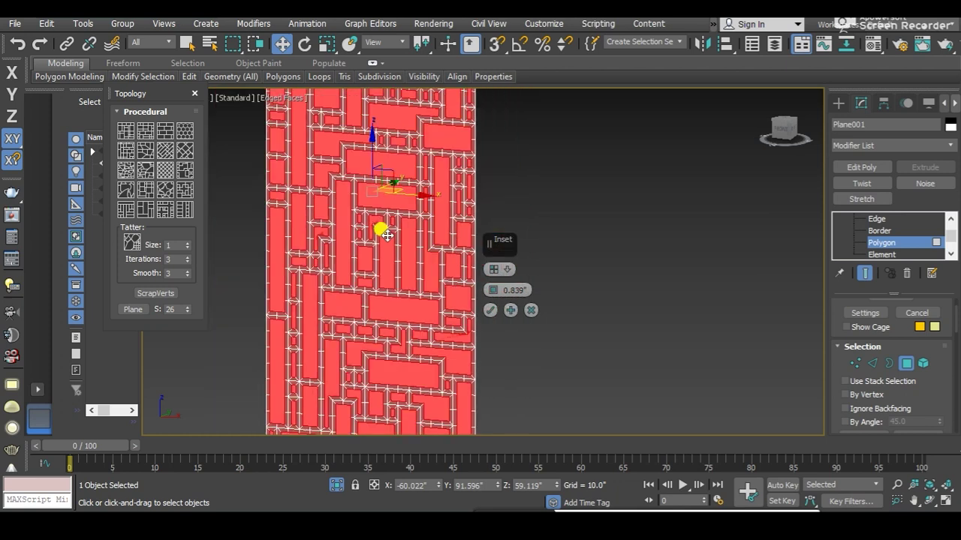
Pan over the tiled plane and set the inset amount to 0.25
scroll(376, 217, "up", 2)
middle_click_drag(328, 210, 354, 348)
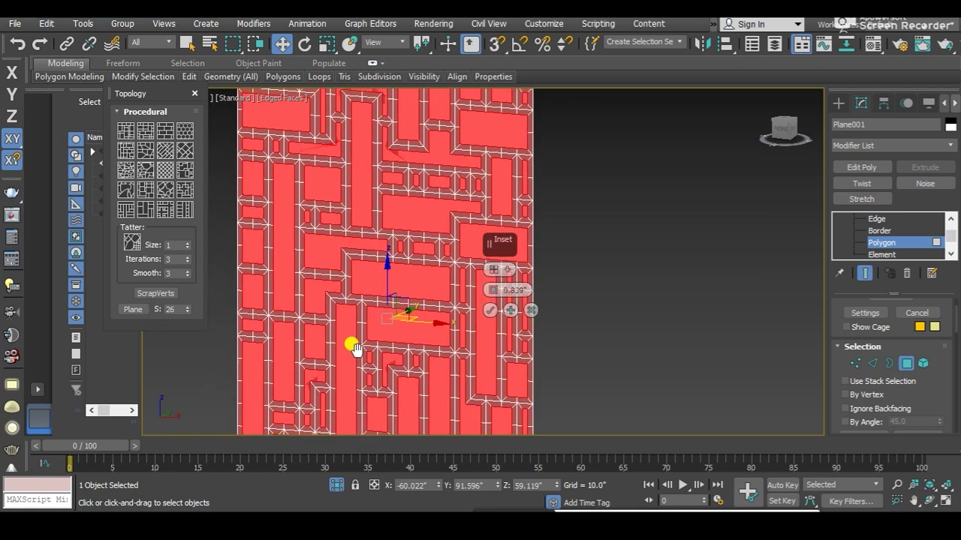
middle_click_drag(344, 149, 337, 192)
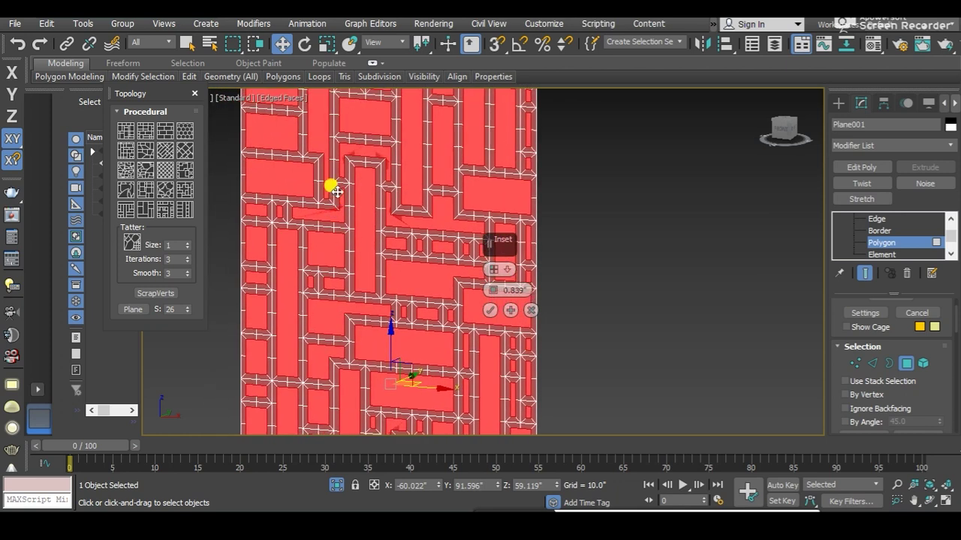
middle_click_drag(381, 266, 370, 219)
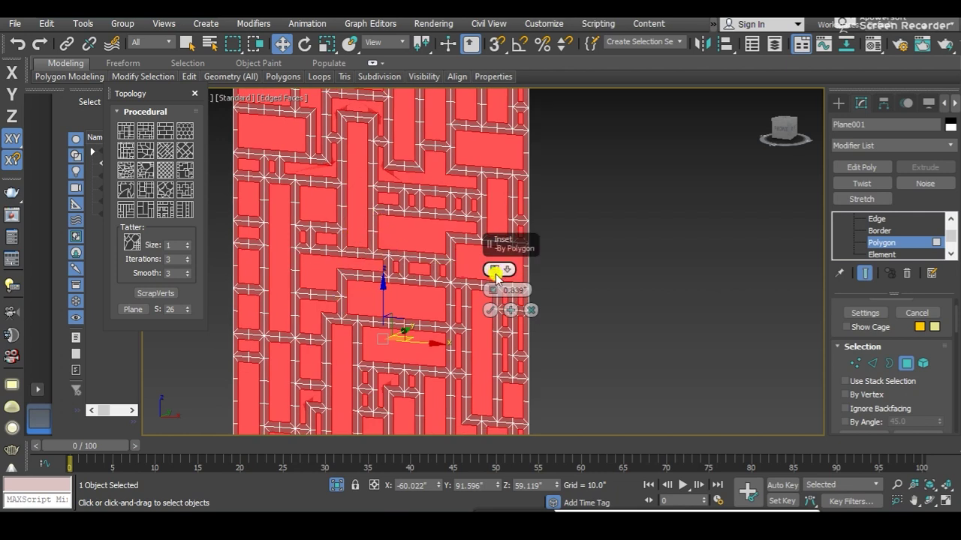
left_click_drag(494, 296, 491, 295)
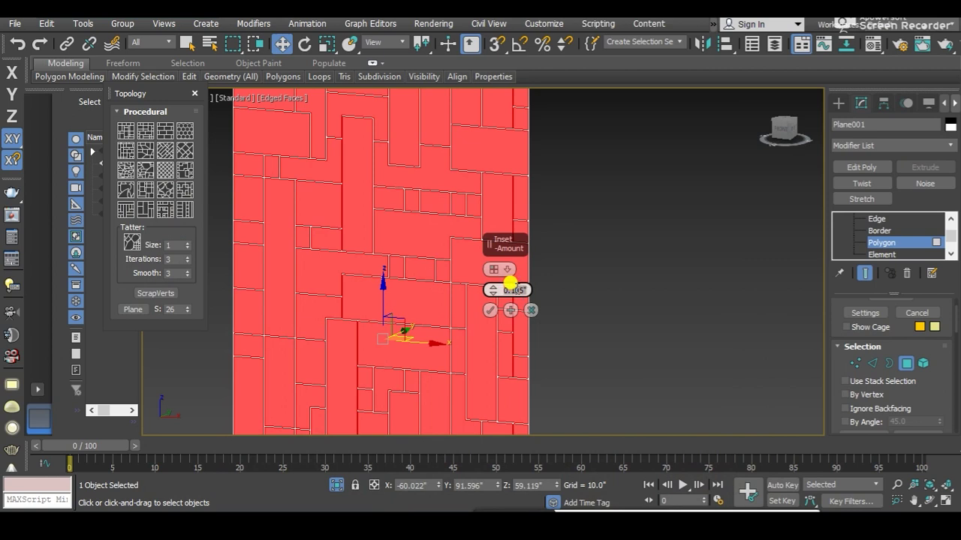
key("Return")
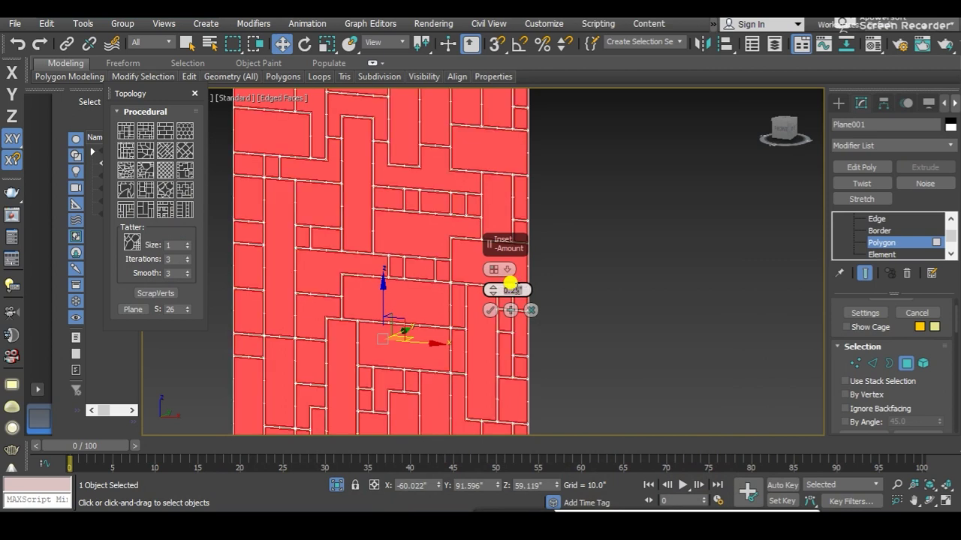
Tune the inset to a thin border width and commit it to all tile polygons
scroll(380, 259, "up", 4)
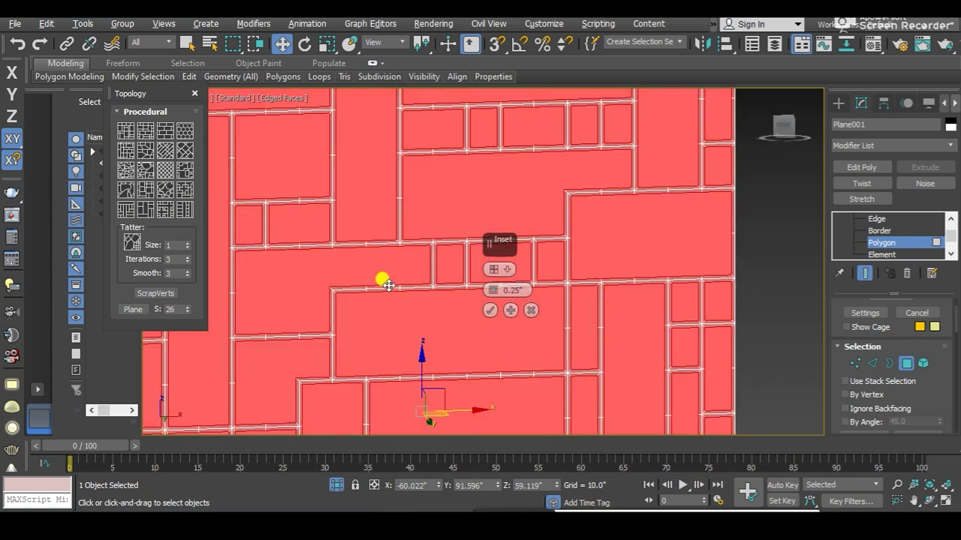
right_click(492, 289)
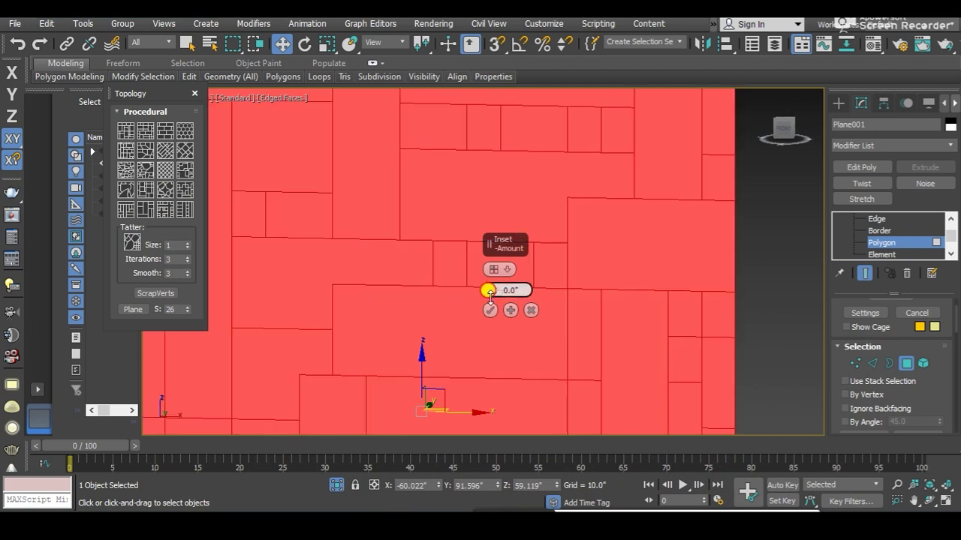
left_click(488, 291)
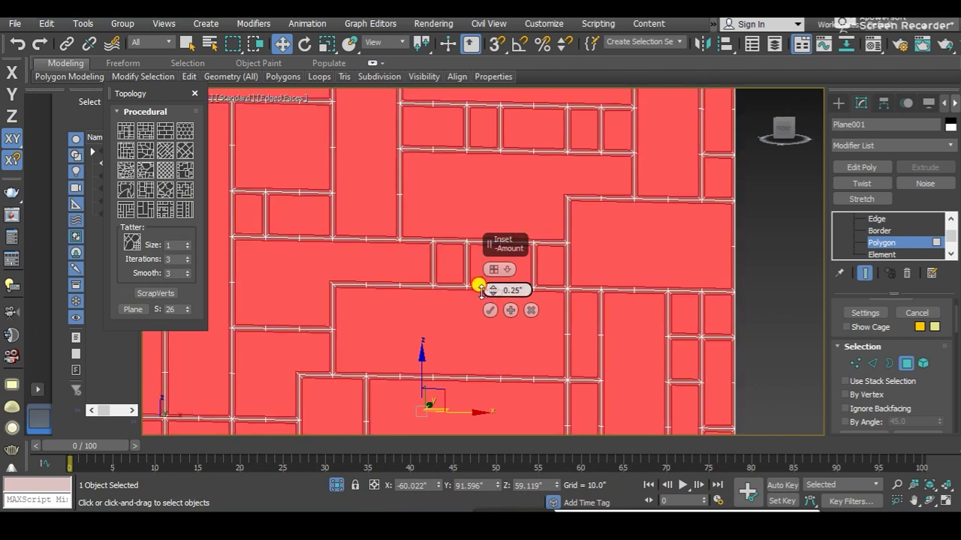
right_click(481, 292)
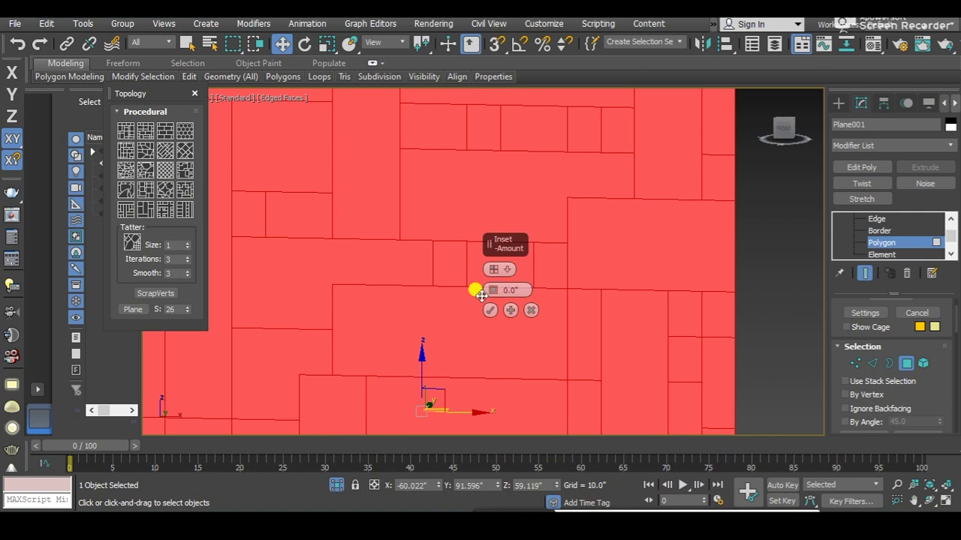
left_click_drag(492, 291, 492, 287)
right_click(492, 287)
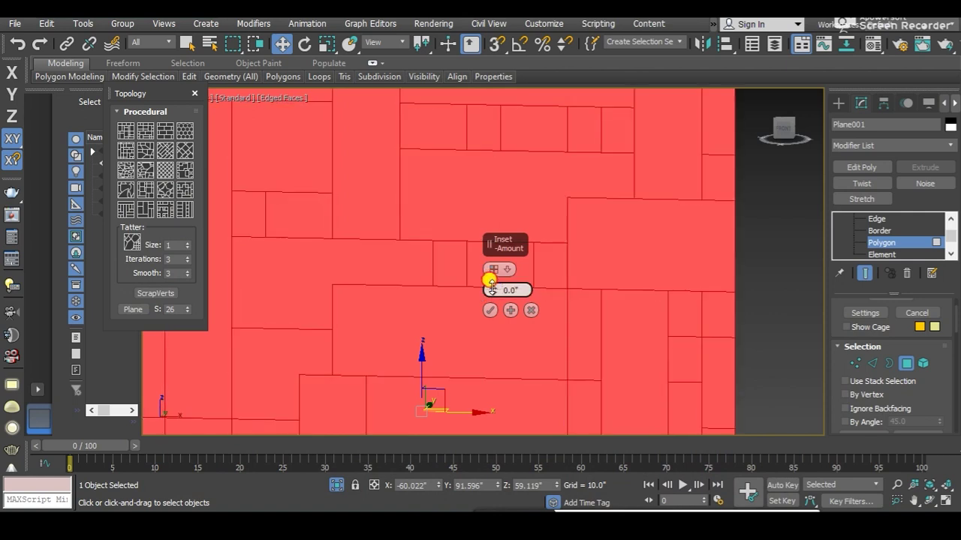
left_click_drag(491, 286, 493, 296)
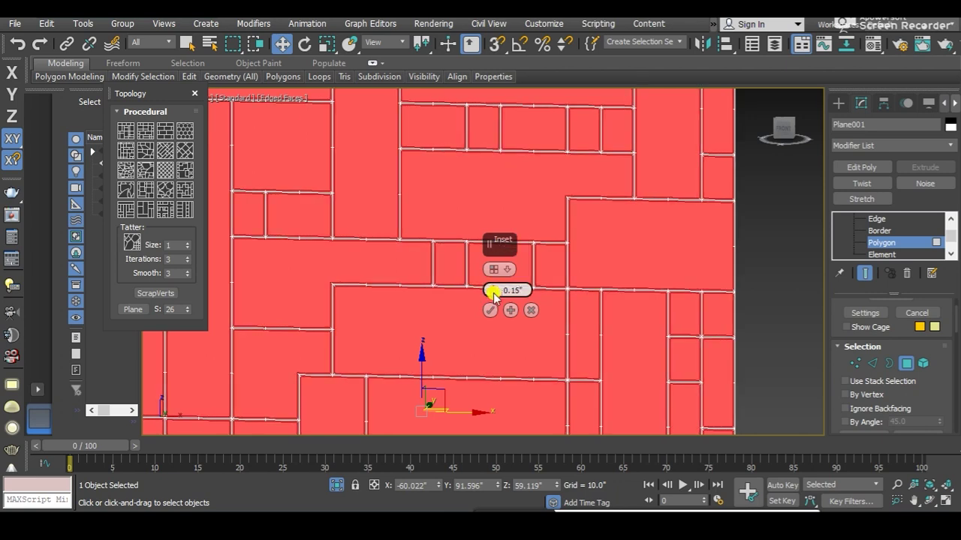
left_click(489, 312)
Frame the whole plane and orbit it into a slightly tilted perspective view
key("z")
mouse_move(489, 311)
middle_mouse_down("alt")
mouse_move(435, 328)
mouse_move(474, 309)
middle_mouse_up("alt")
mouse_move(451, 251)
middle_mouse_down("alt")
mouse_move(500, 281)
mouse_move(456, 208)
middle_mouse_up("alt")
scroll(467, 256, "up", 3)
scroll(457, 262, "down", 3)
mouse_move(457, 262)
middle_mouse_down("alt")
mouse_move(460, 279)
mouse_move(445, 228)
mouse_move(465, 307)
mouse_move(392, 295)
mouse_move(427, 285)
mouse_move(396, 232)
mouse_move(422, 274)
middle_mouse_up("alt")
scroll(447, 256, "up", 3)
scroll(444, 210, "down", 4)
scroll(323, 208, "up", 2)
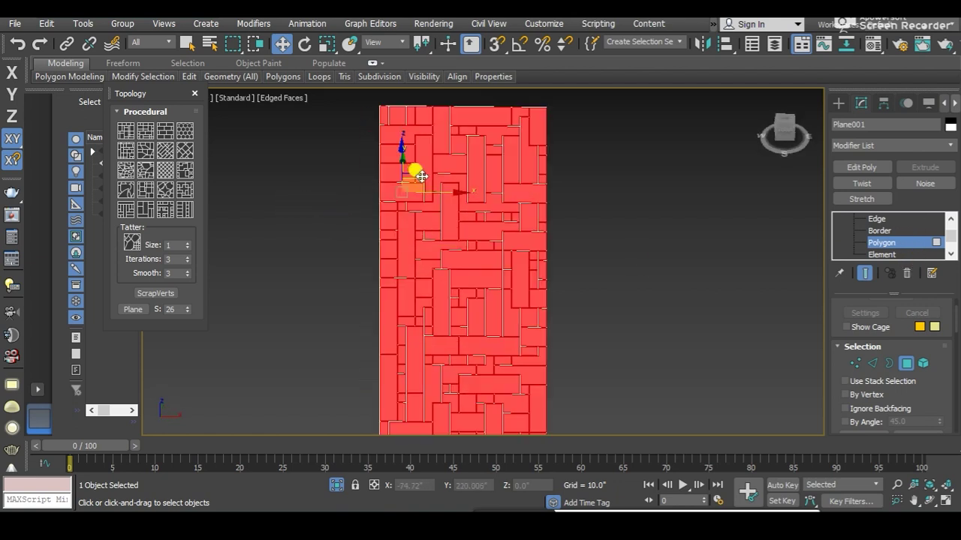
Select a first tile polygon and add two vertical tiles and a right-side tile
left_click(400, 190)
scroll(420, 159, "up", 3)
left_click(429, 152, "ctrl")
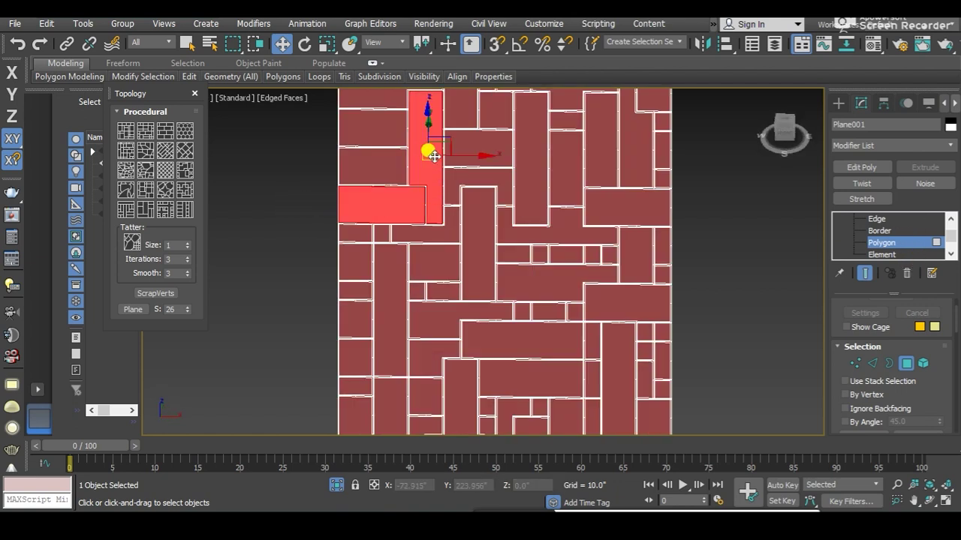
scroll(406, 180, "up", 1)
left_click(498, 189, "ctrl")
scroll(488, 183, "down", 1)
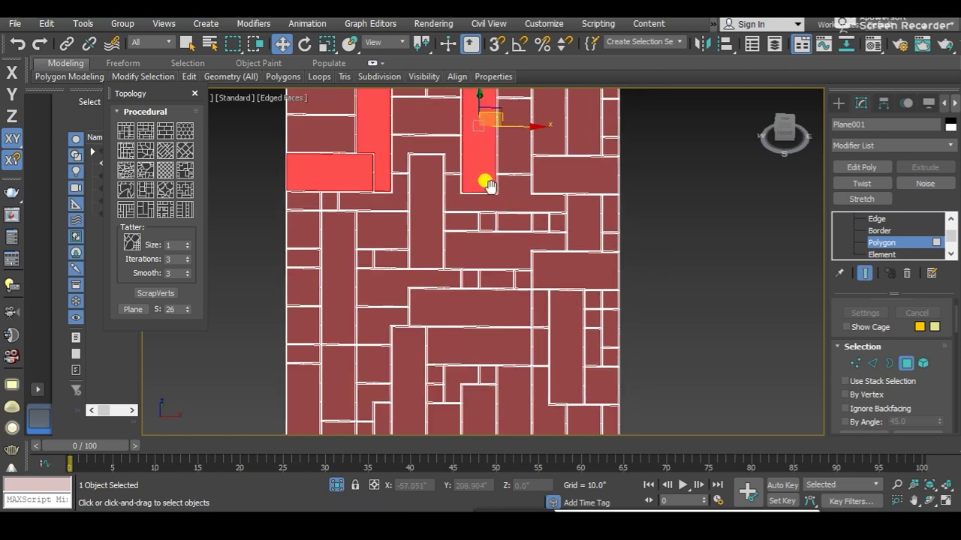
scroll(488, 182, "down", 1)
left_click(553, 182, "ctrl")
Add five more tiles lower on the plane, then check it from the front
left_click(554, 254, "ctrl")
left_click(537, 295, "ctrl")
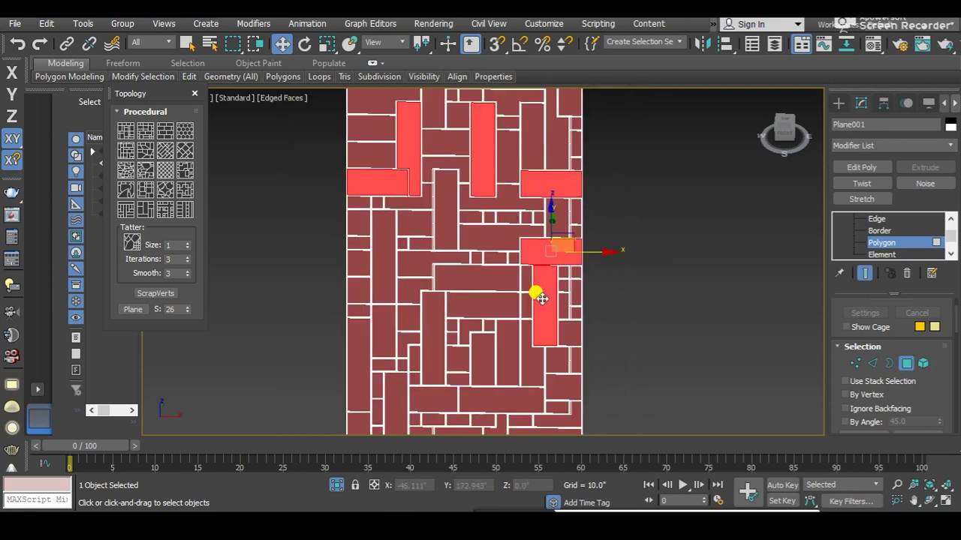
left_click(473, 282, "ctrl")
left_click(426, 316, "ctrl")
left_click(444, 209, "ctrl")
mouse_move(445, 209)
middle_mouse_down("alt")
mouse_move(449, 274)
mouse_move(455, 263)
middle_mouse_up("alt")
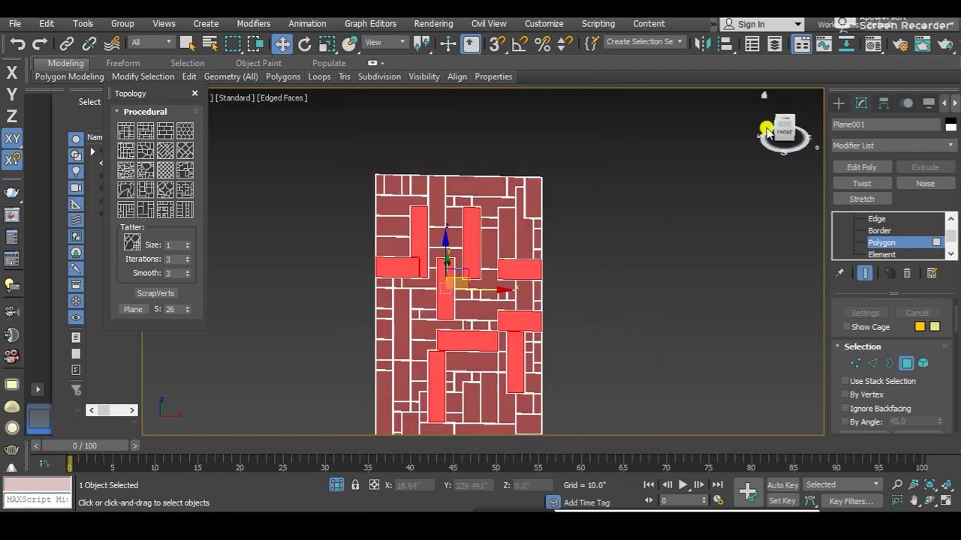
key("f")
mouse_move(554, 234)
middle_mouse_down("alt")
mouse_move(530, 232)
mouse_move(493, 263)
mouse_move(483, 318)
mouse_move(474, 270)
mouse_move(519, 242)
mouse_move(507, 180)
mouse_move(488, 274)
middle_mouse_up("alt")
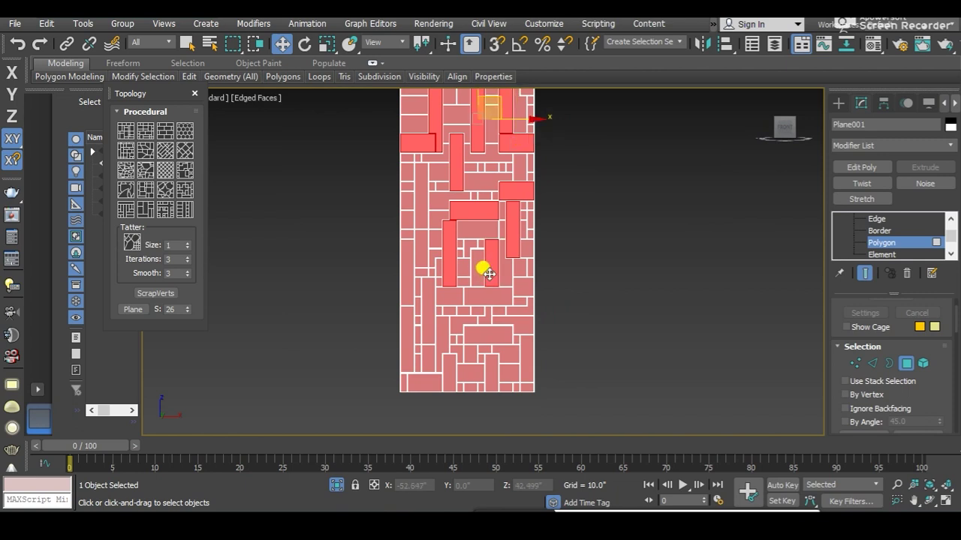
Add six more scattered tiles across the middle and lower plane to the selection
left_click(417, 249)
left_click(498, 331)
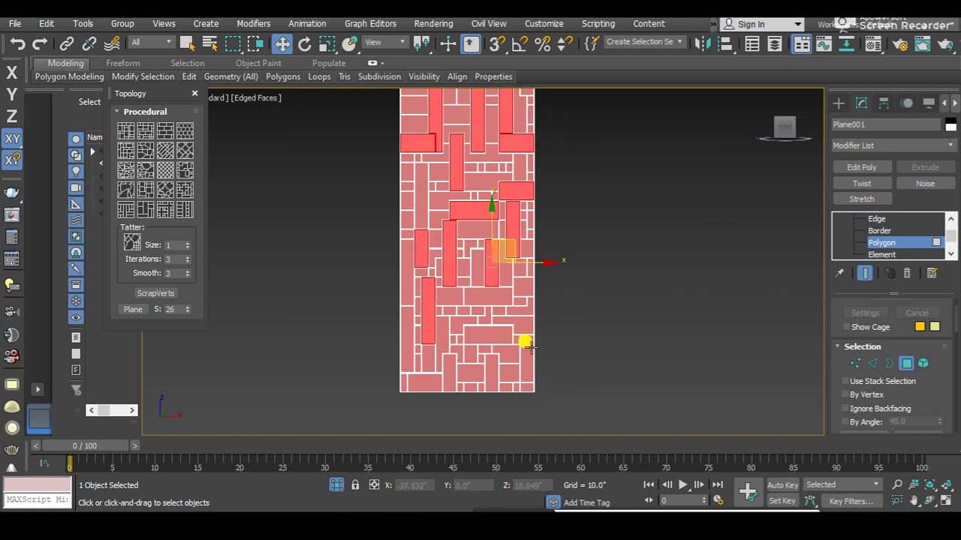
left_click(525, 342)
left_click(468, 232)
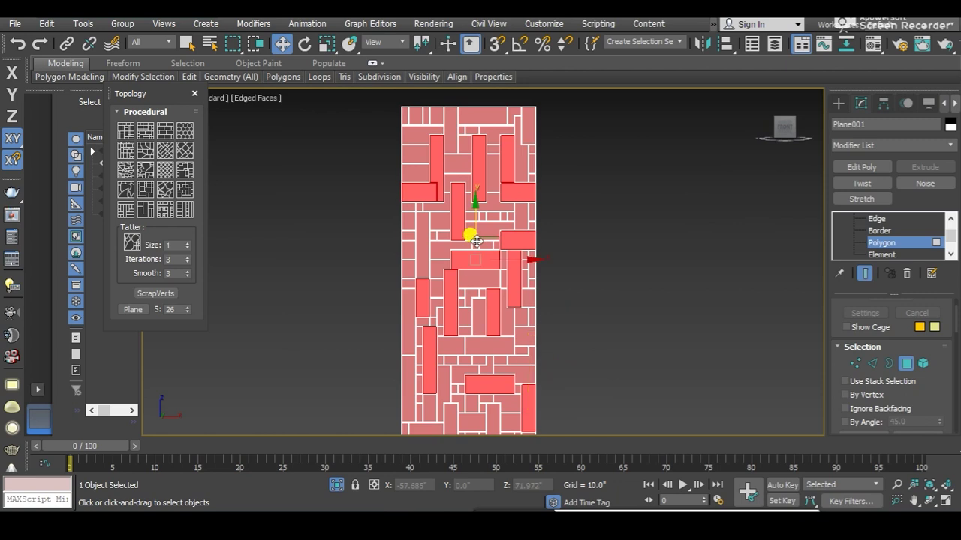
left_click(518, 227)
middle_click_drag(622, 294, 605, 266)
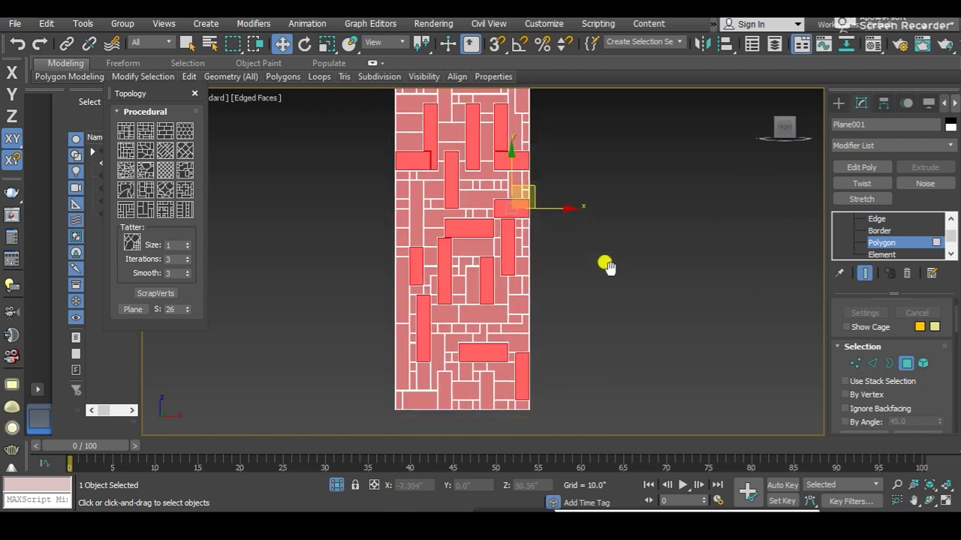
left_click(501, 335)
Add two more tiles while panning up and down over the plane
middle_click_drag(446, 318, 447, 369)
left_click(467, 277)
left_click(507, 166)
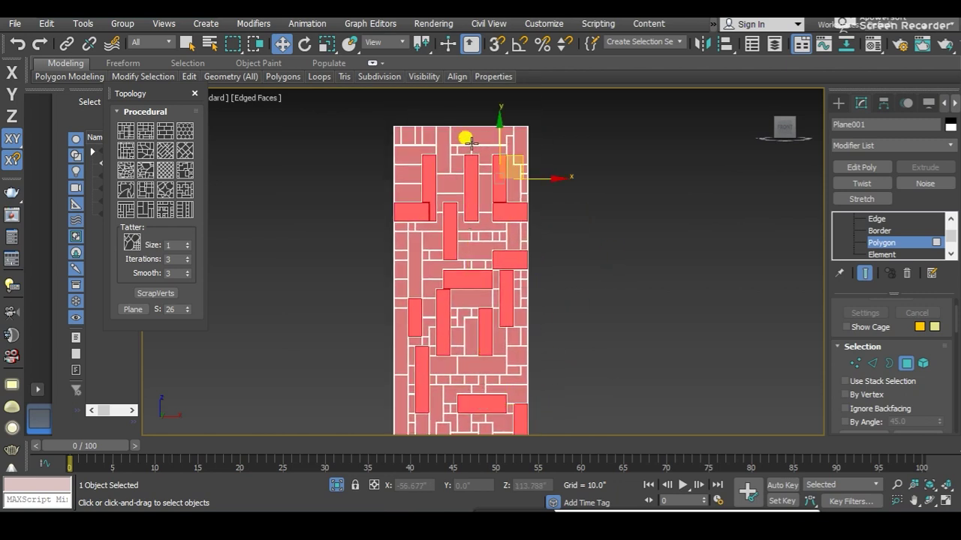
middle_click_drag(471, 143, 468, 205)
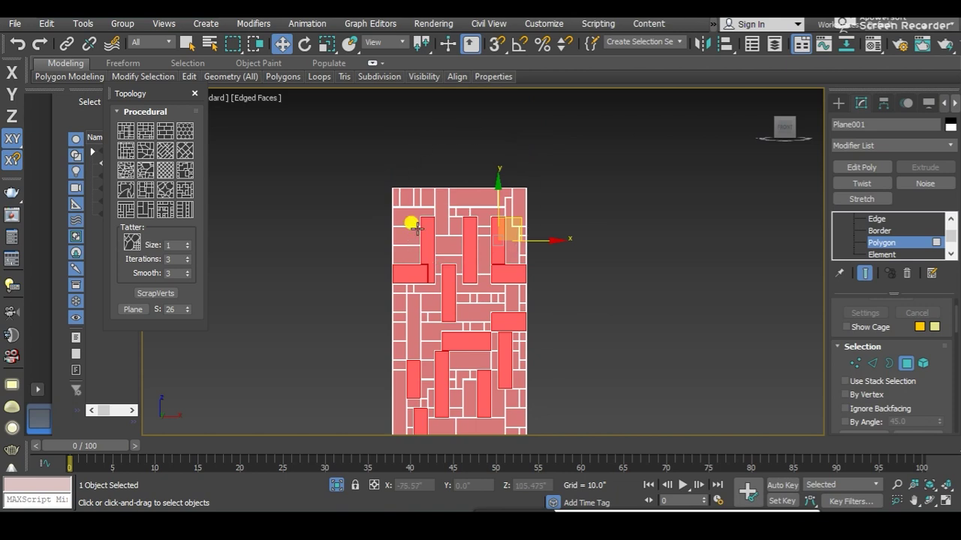
middle_click_drag(418, 228, 417, 153)
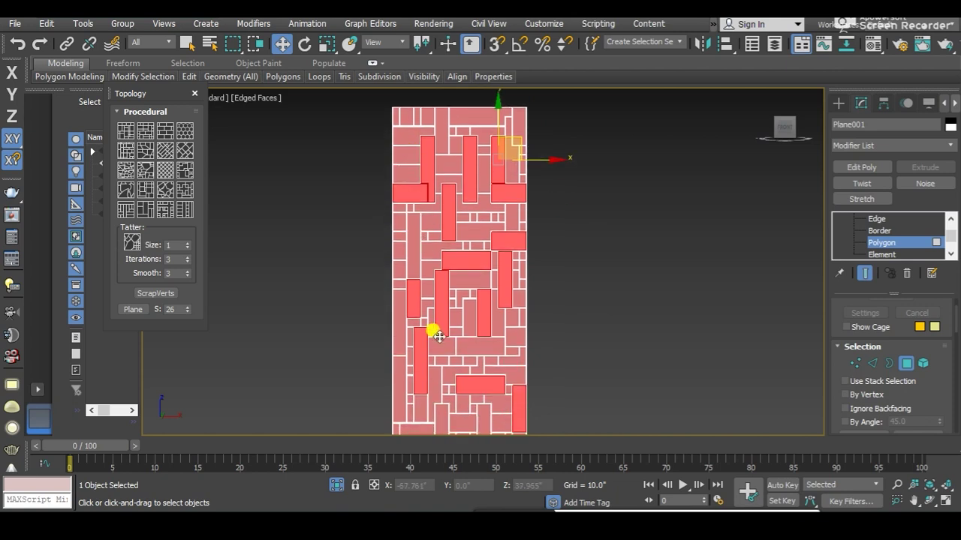
middle_click_drag(439, 337, 425, 240)
scroll(451, 255, "up", 2)
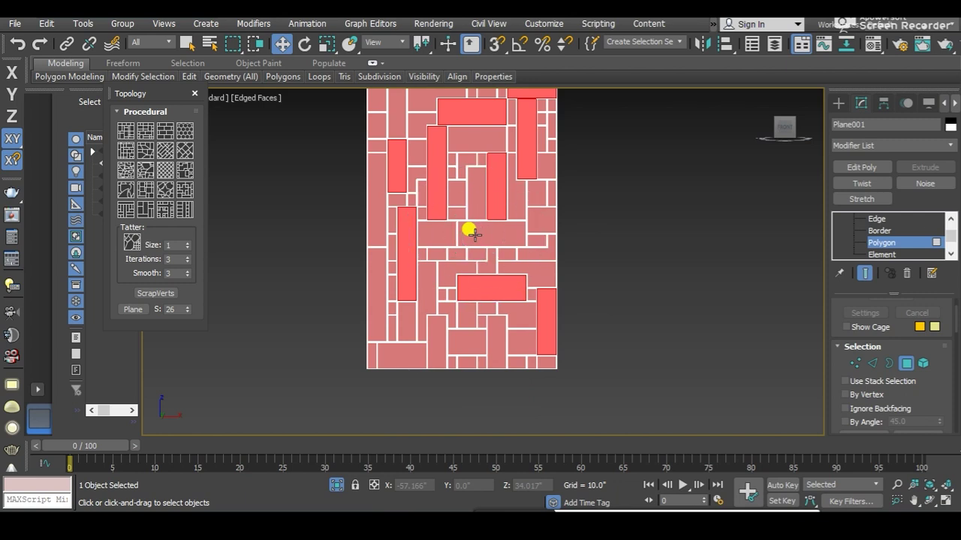
scroll(488, 246, "up", 2)
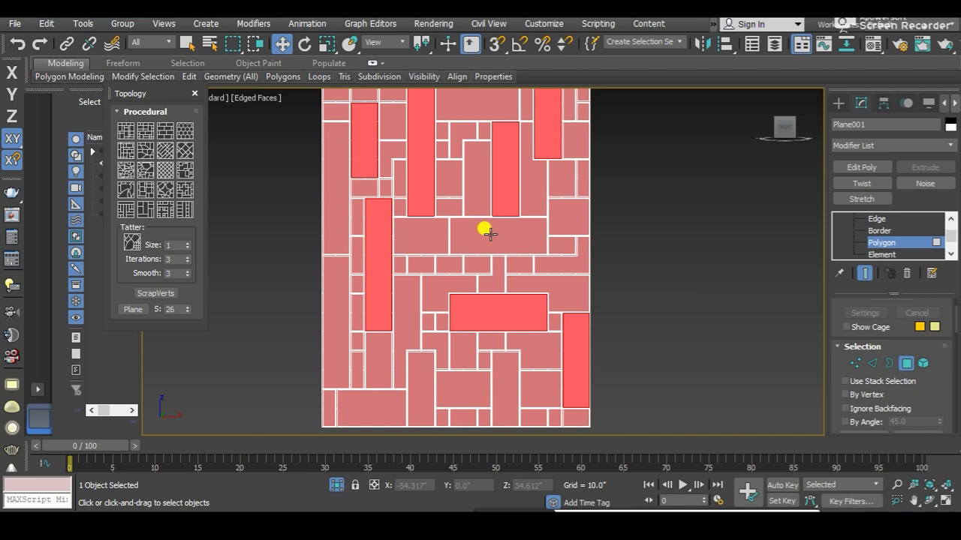
Add the centre tile and two tall tiles to the polygon selection
left_click(431, 227)
middle_click_drag(431, 227, 413, 253)
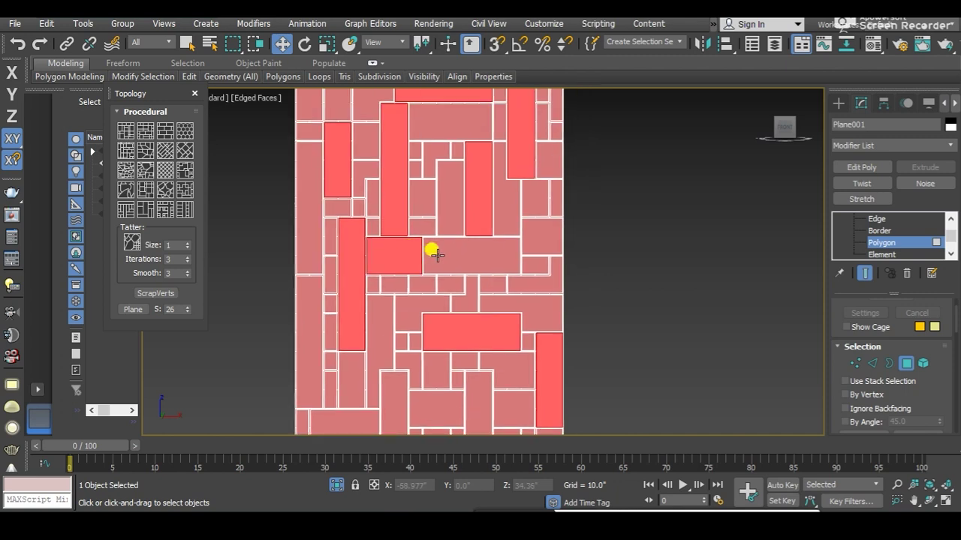
scroll(454, 254, "down", 4)
middle_click_drag(453, 260, 444, 226)
scroll(451, 294, "up", 2)
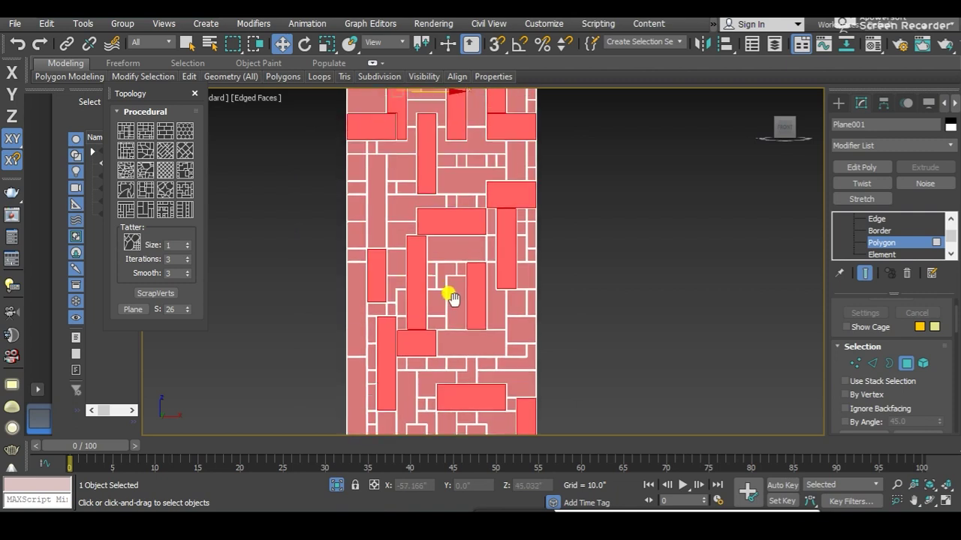
left_click(369, 187, "ctrl")
middle_click_drag(443, 172, 443, 255)
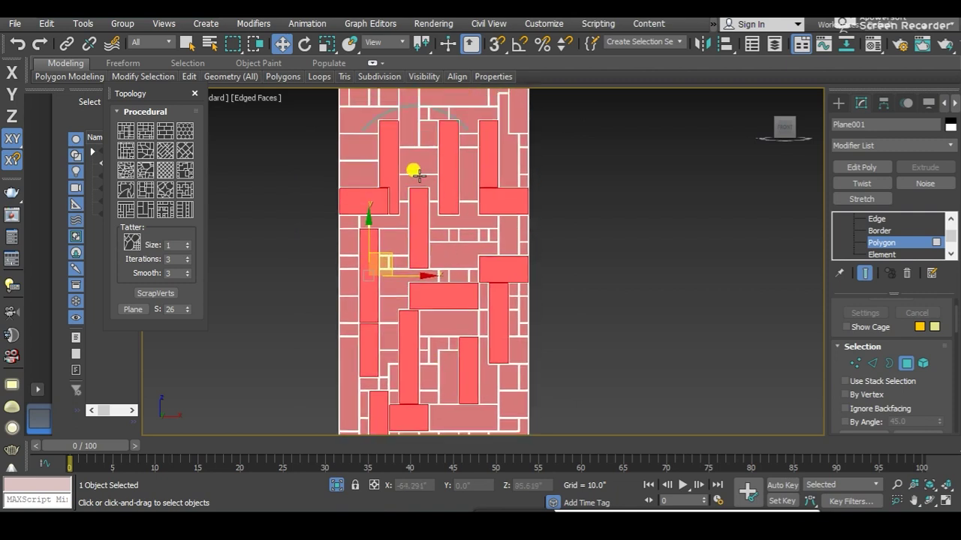
Pan and zoom across the brick plane to inspect the selected tiles
scroll(392, 200, "down", 2)
scroll(371, 196, "down", 3)
middle_click_drag(495, 270, 454, 268)
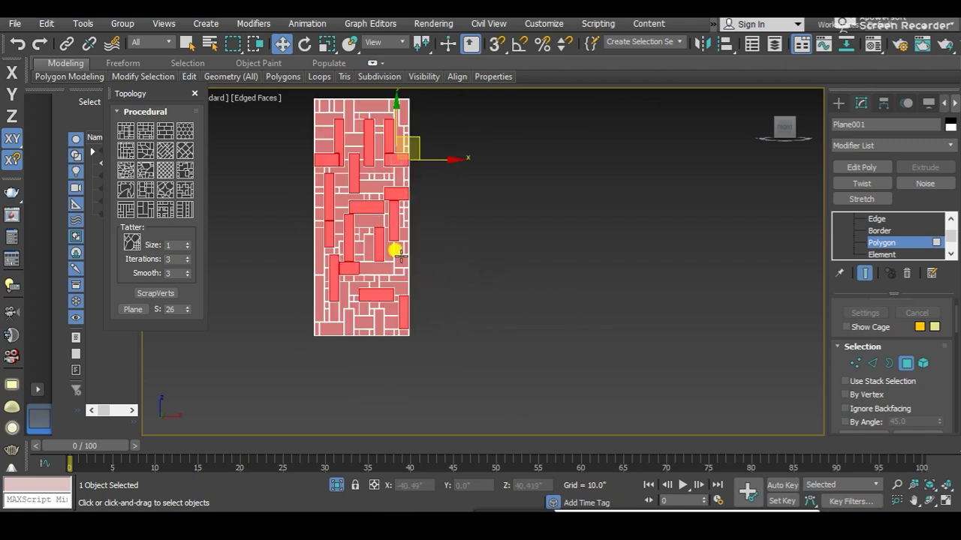
scroll(398, 257, "up", 1)
scroll(375, 253, "up", 3)
scroll(371, 271, "down", 3)
scroll(369, 289, "up", 1)
scroll(381, 316, "down", 2)
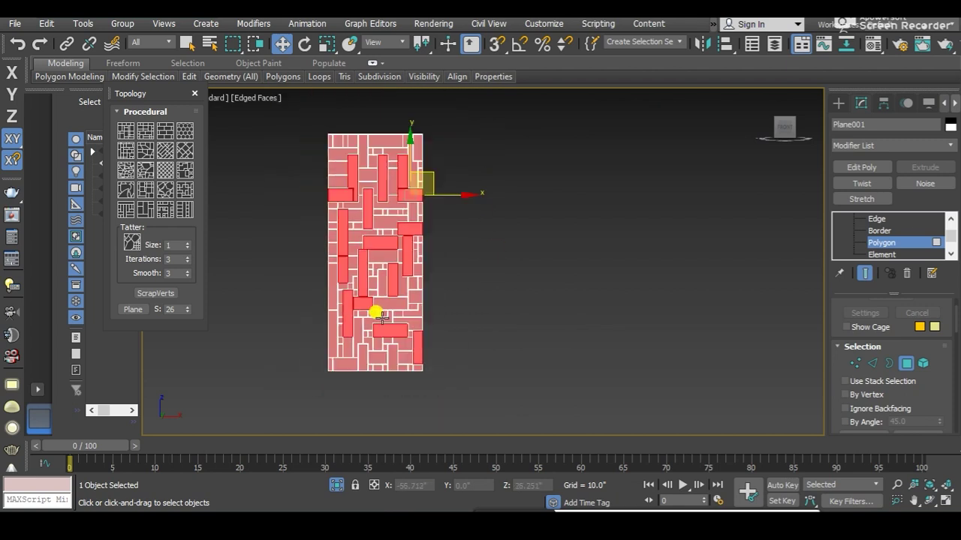
scroll(375, 375, "up", 2)
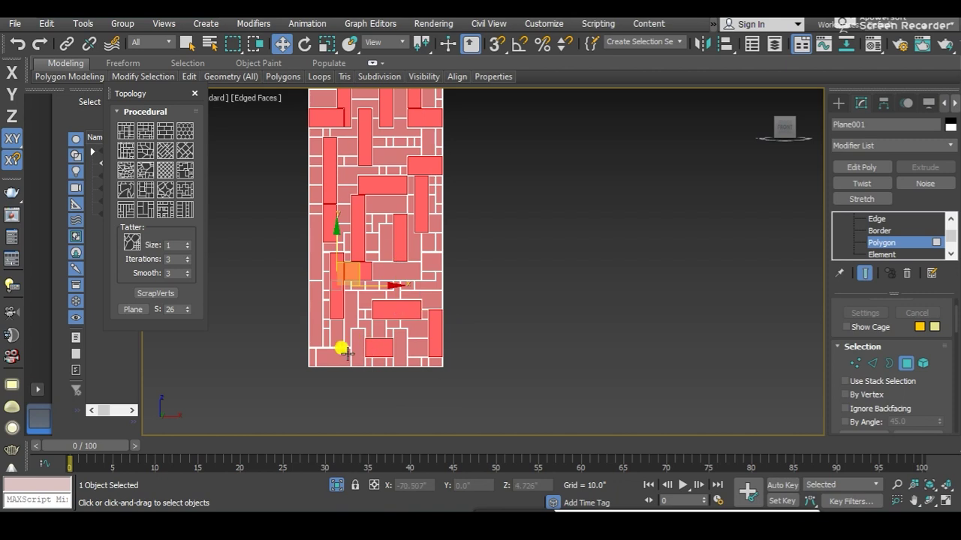
scroll(342, 339, "up", 1)
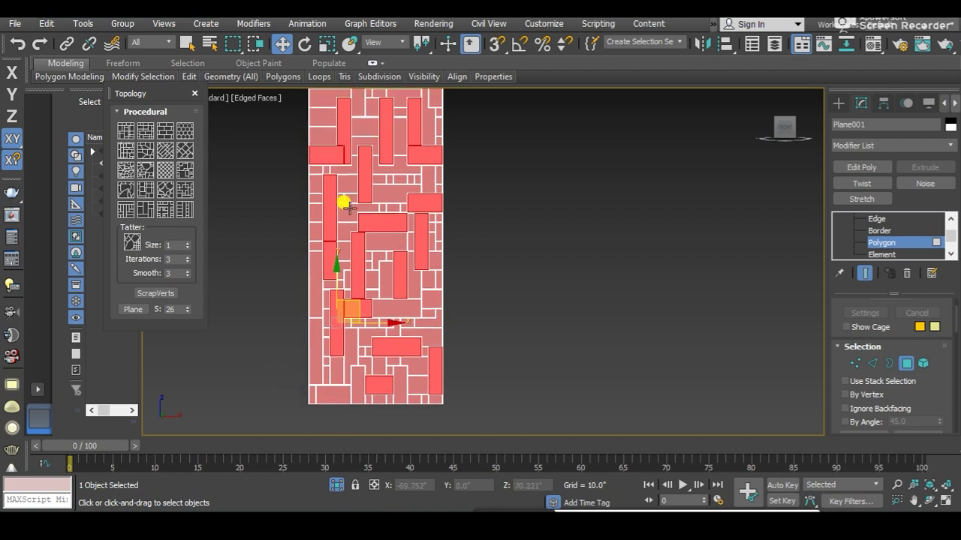
scroll(342, 212, "up", 2)
scroll(342, 211, "up", 2)
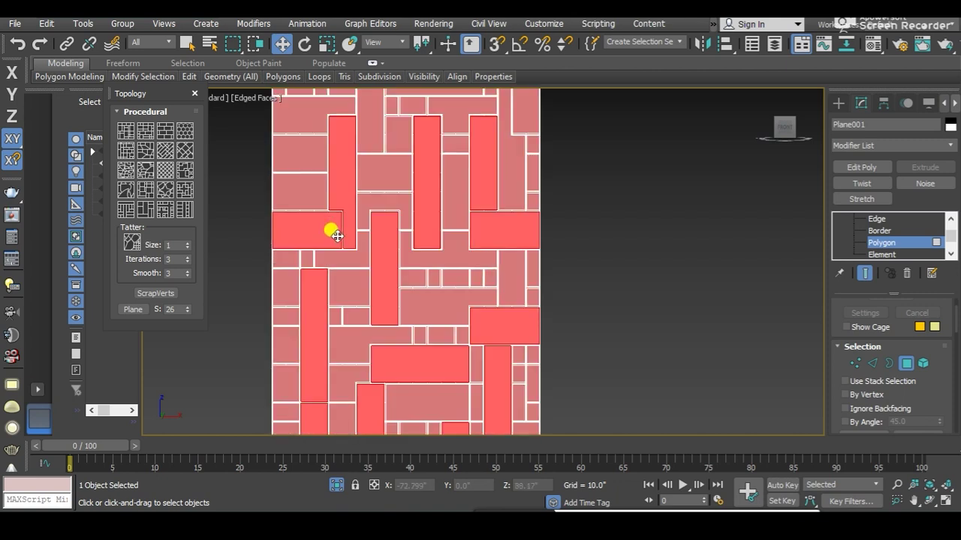
scroll(334, 229, "up", 2)
scroll(359, 251, "up", 1)
scroll(359, 225, "down", 3)
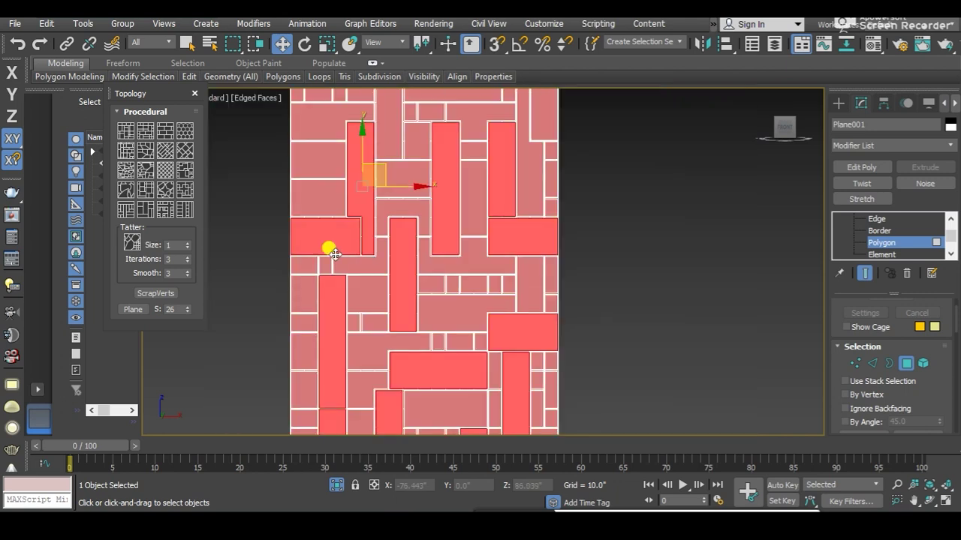
scroll(365, 251, "down", 2)
scroll(379, 259, "up", 2)
scroll(375, 257, "up", 3)
scroll(345, 225, "up", 1)
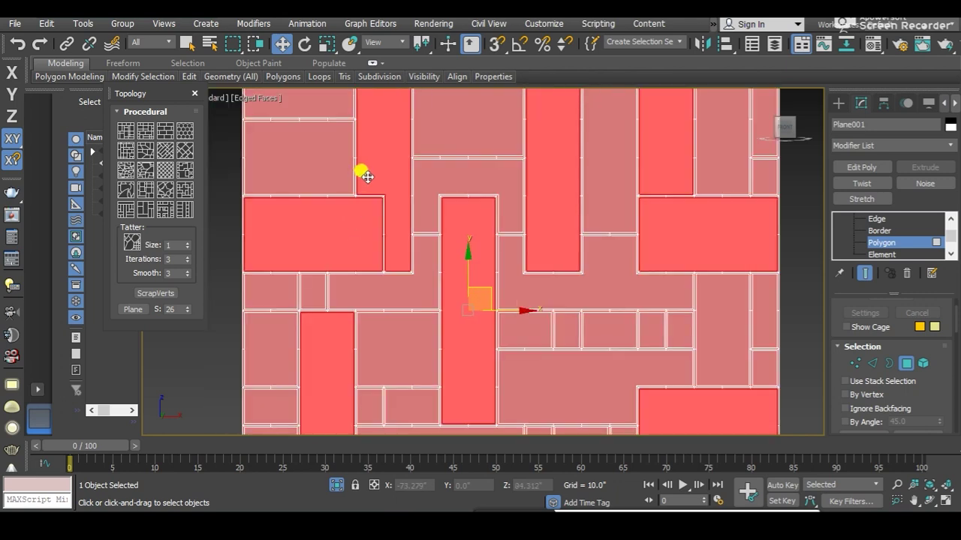
scroll(353, 197, "down", 2)
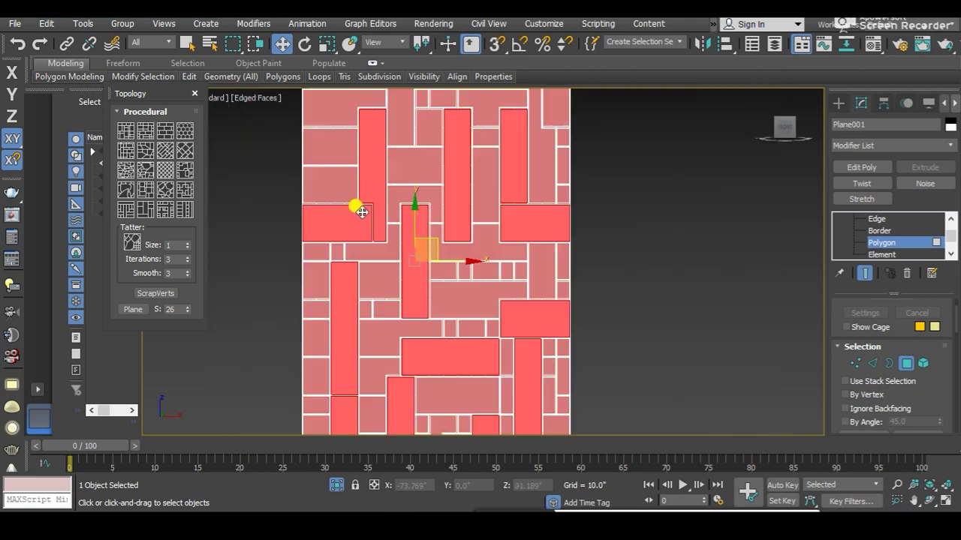
scroll(367, 210, "down", 1)
Pull back to see the whole plane and add a tile at its right edge
middle_click_drag(467, 205, 454, 287)
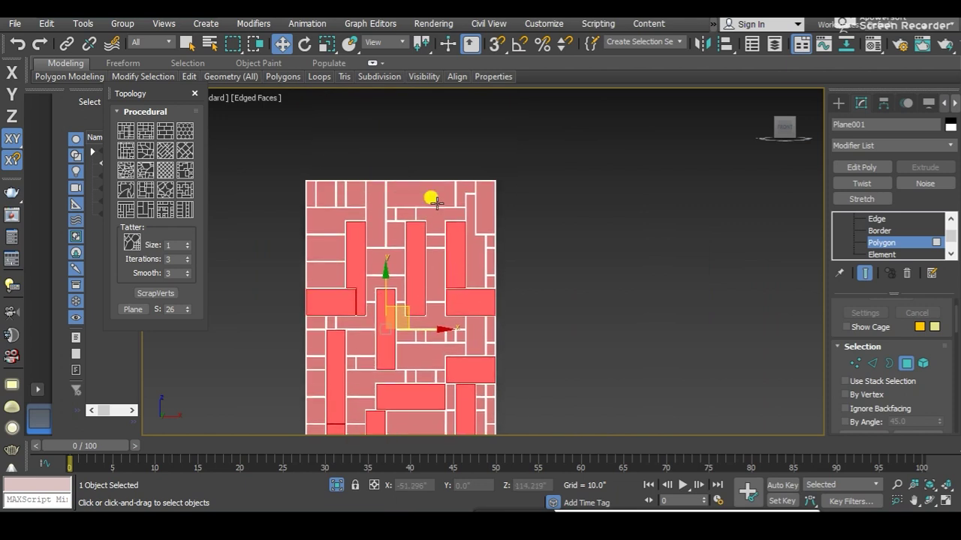
scroll(436, 202, "down", 1)
middle_click_drag(432, 227, 420, 157)
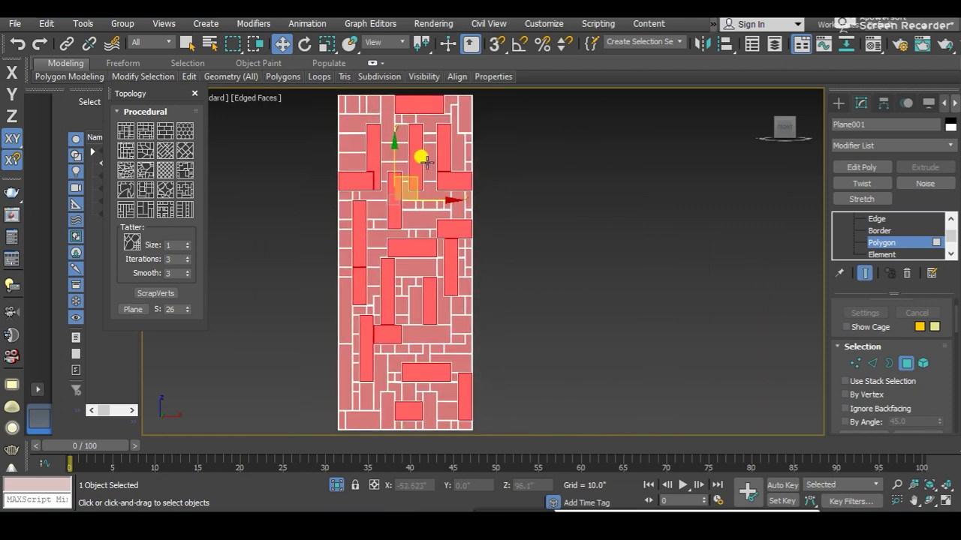
scroll(406, 362, "down", 2)
left_click_drag(429, 343, 524, 320)
middle_click_drag(524, 320, 531, 328)
scroll(452, 320, "up", 2)
scroll(452, 319, "up", 2)
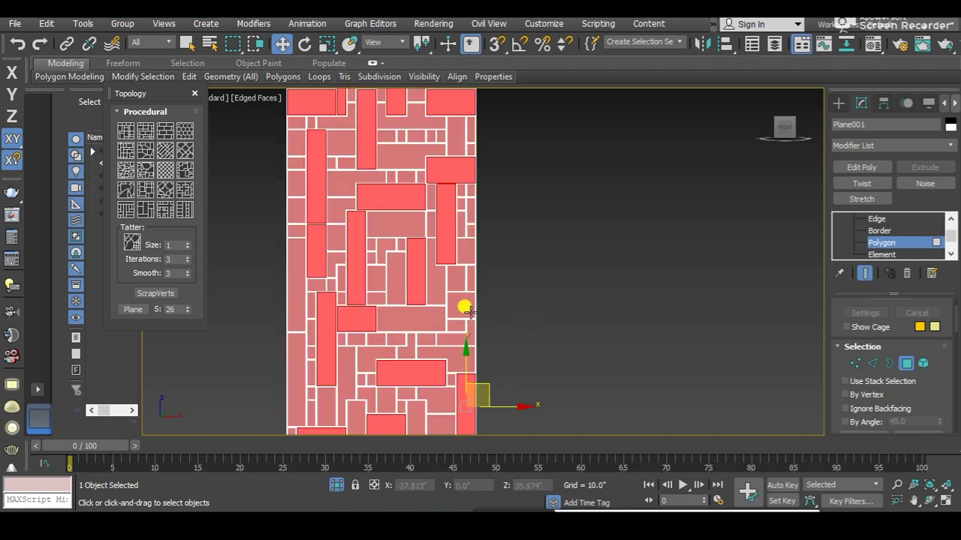
Orbit to an angled perspective view of the brick plane
mouse_move(585, 307)
middle_mouse_down("alt")
mouse_move(592, 313)
mouse_move(510, 318)
mouse_move(421, 376)
mouse_move(467, 305)
mouse_move(480, 360)
mouse_move(488, 294)
mouse_move(347, 214)
mouse_move(395, 238)
mouse_move(435, 285)
mouse_move(442, 263)
mouse_move(405, 286)
middle_mouse_up("alt")
scroll(372, 228, "up", 5)
scroll(427, 213, "down", 1)
scroll(403, 251, "down", 4)
Recentre the plane in the perspective view and add one more tile to the selection
left_click(893, 330)
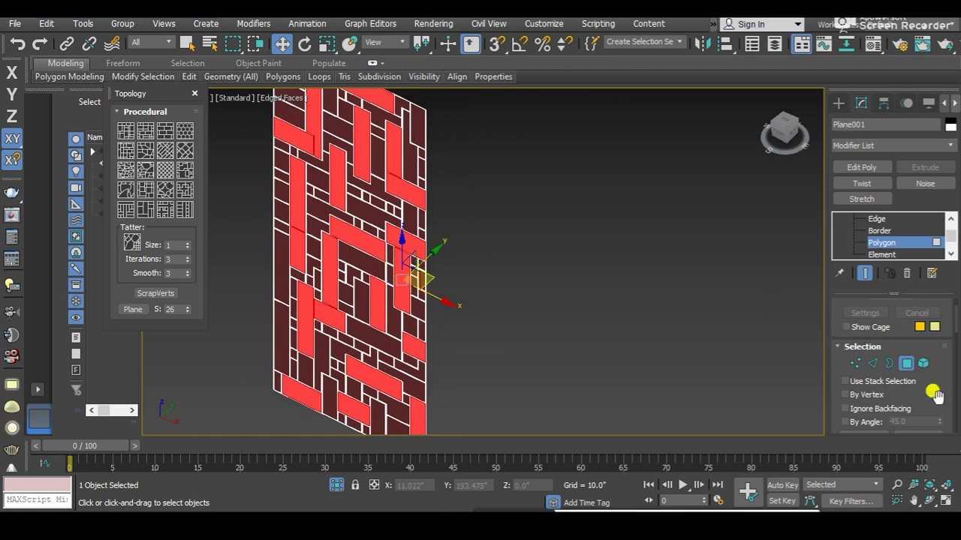
left_click_drag(935, 393, 907, 188)
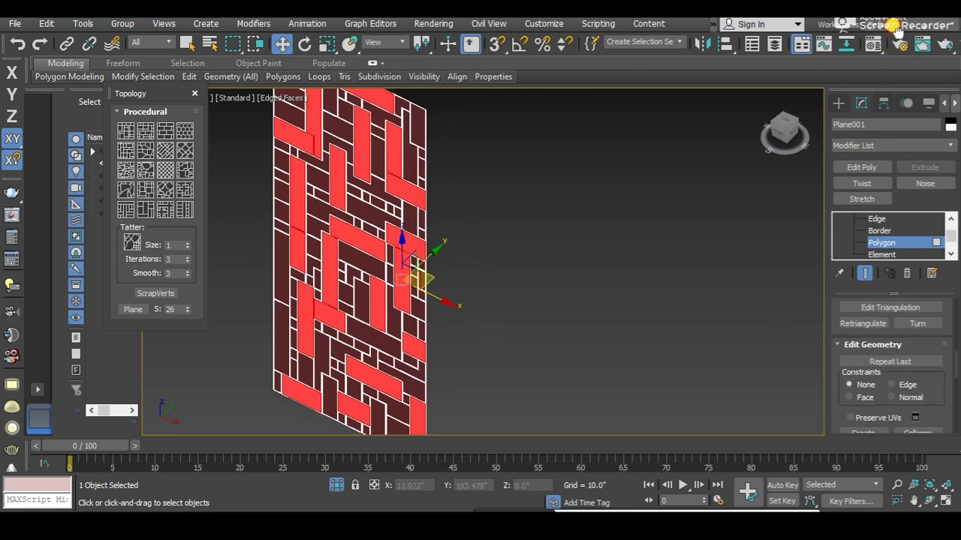
scroll(894, 360, "up", 5)
mouse_move(364, 294)
middle_mouse_down()
mouse_move(402, 246)
mouse_move(407, 275)
middle_mouse_up()
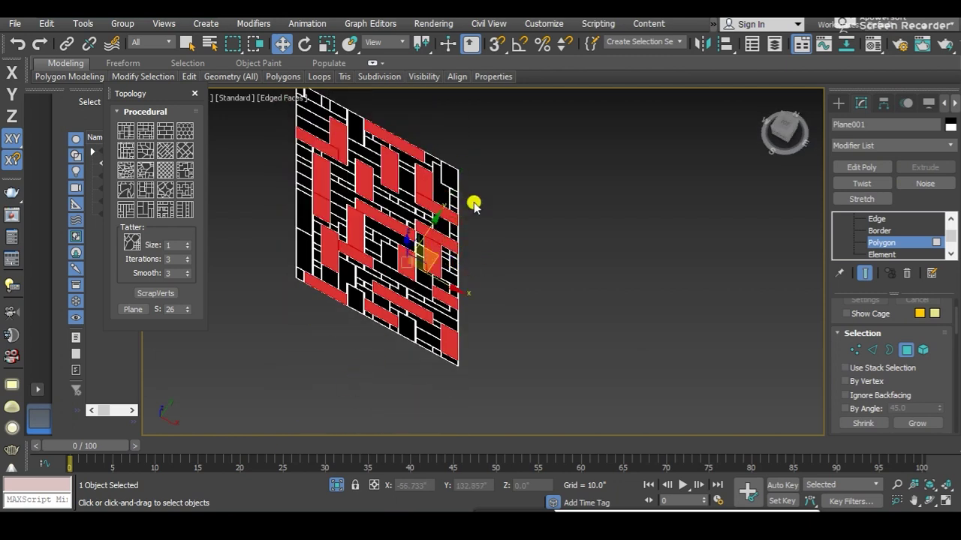
scroll(450, 250, "up", 2)
left_click_drag(353, 339, 380, 346)
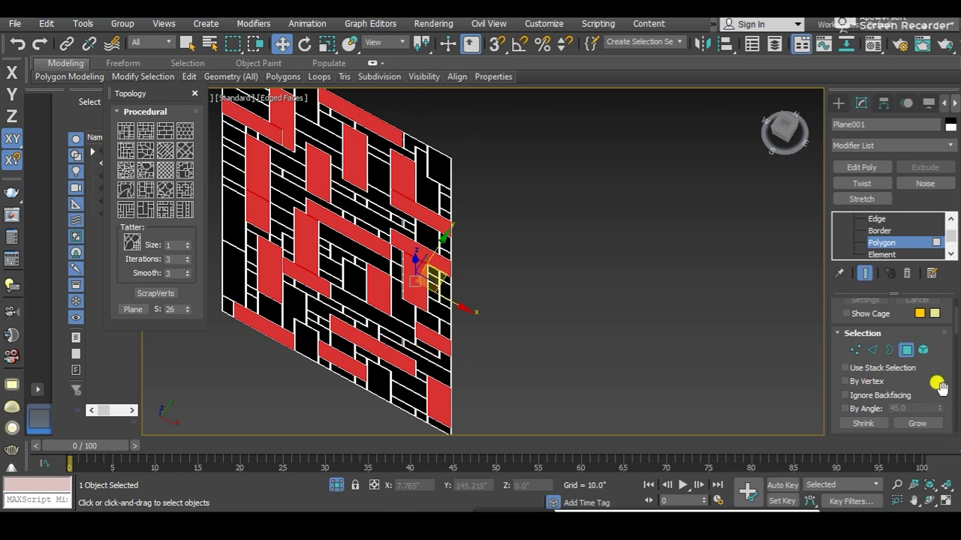
scroll(938, 386, "down", 1)
Widen the command panel, expand Soft Selection and collapse the polygon editing rollout
left_click_drag(825, 341, 692, 329)
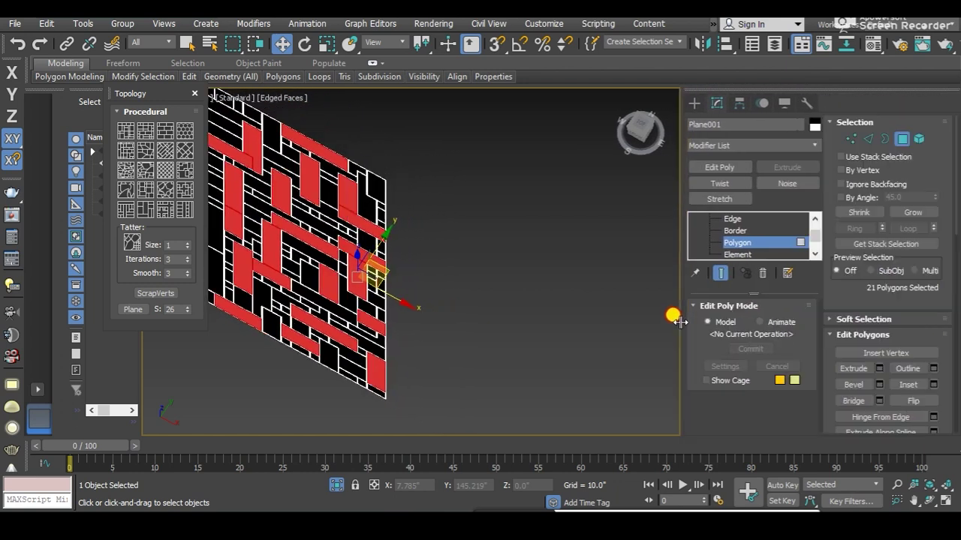
left_click_drag(867, 289, 863, 7)
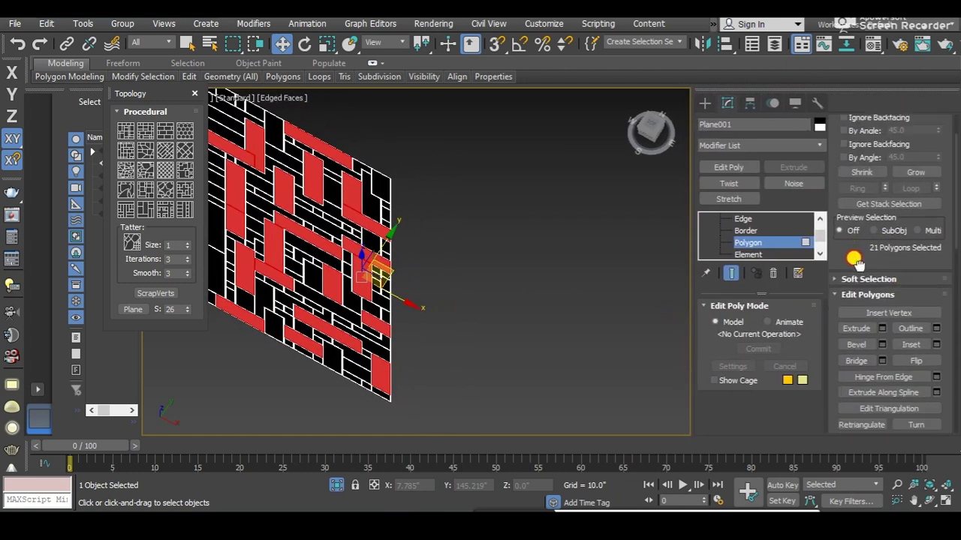
left_click_drag(832, 397, 862, 71)
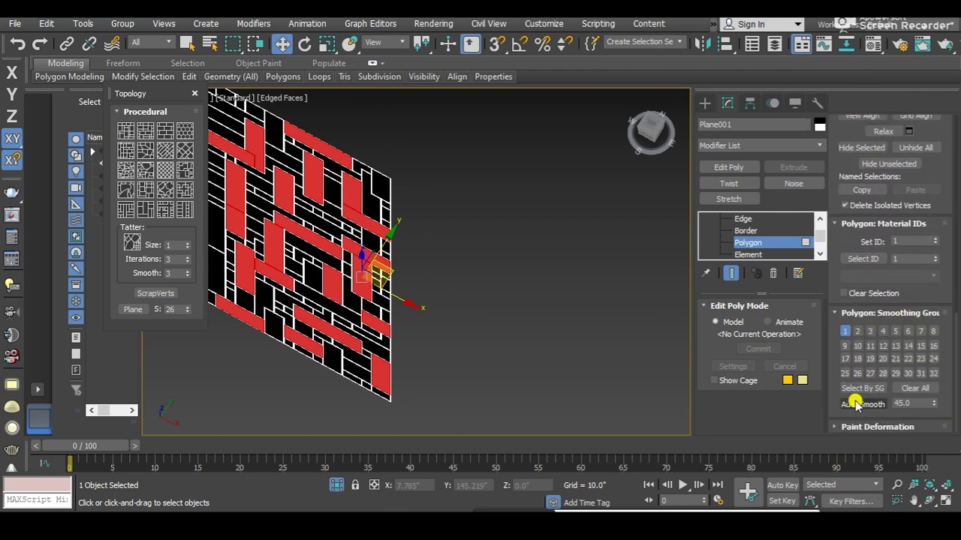
scroll(832, 278, "up", 3)
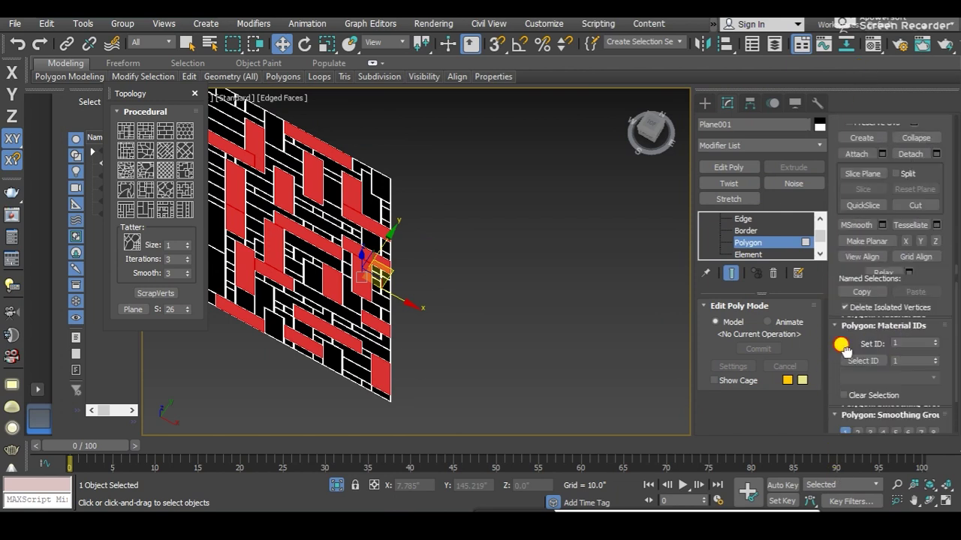
scroll(878, 257, "up", 3)
left_click_drag(831, 146, 869, 424)
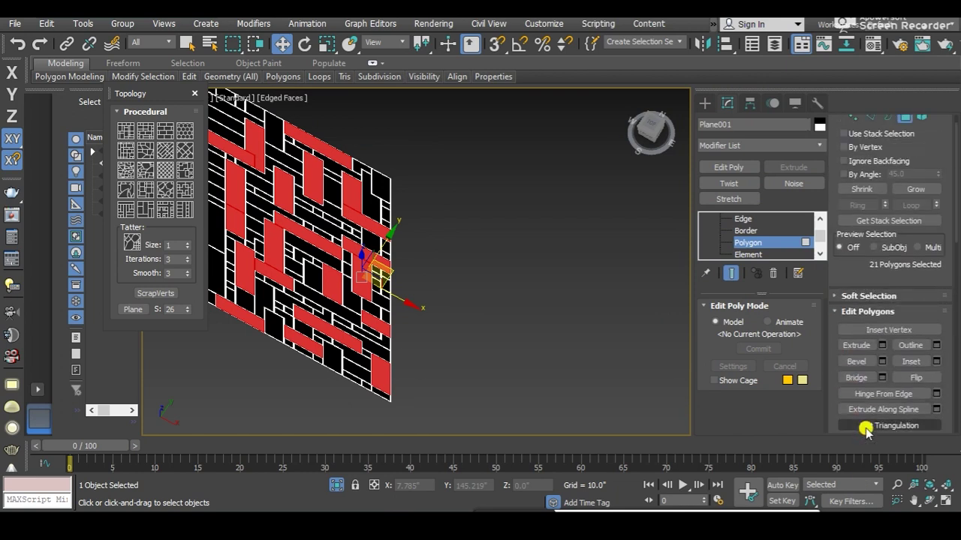
left_click(853, 298)
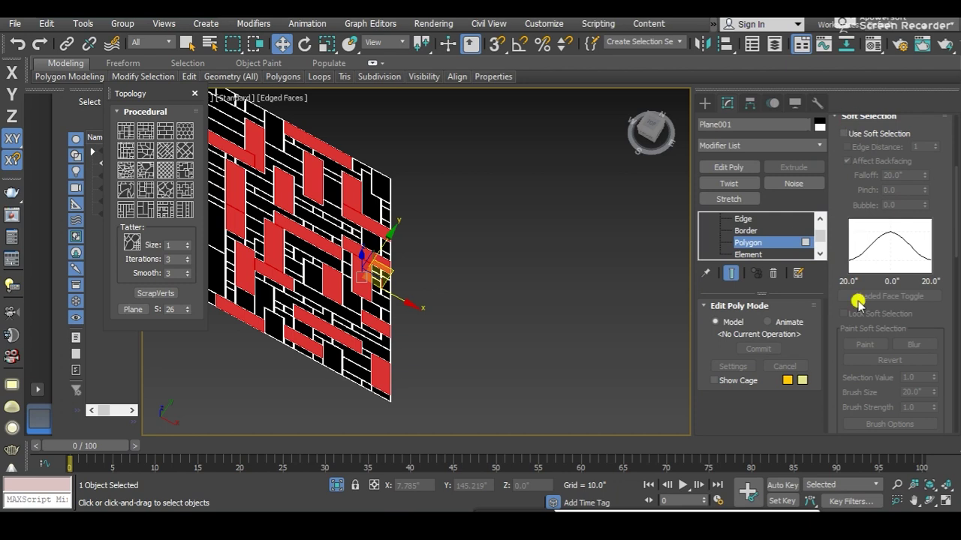
scroll(857, 301, "down", 1)
scroll(847, 150, "down", 2)
left_click(857, 235)
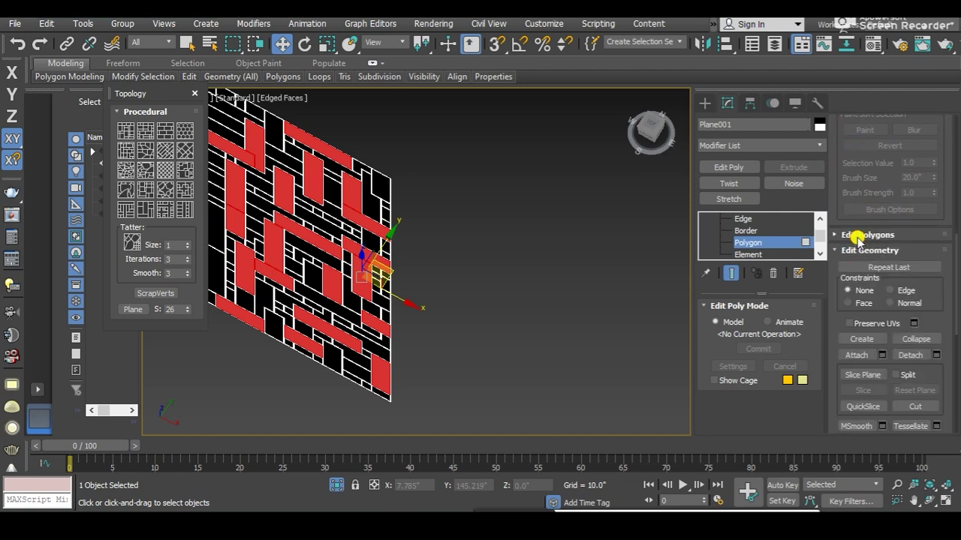
scroll(839, 146, "up", 5)
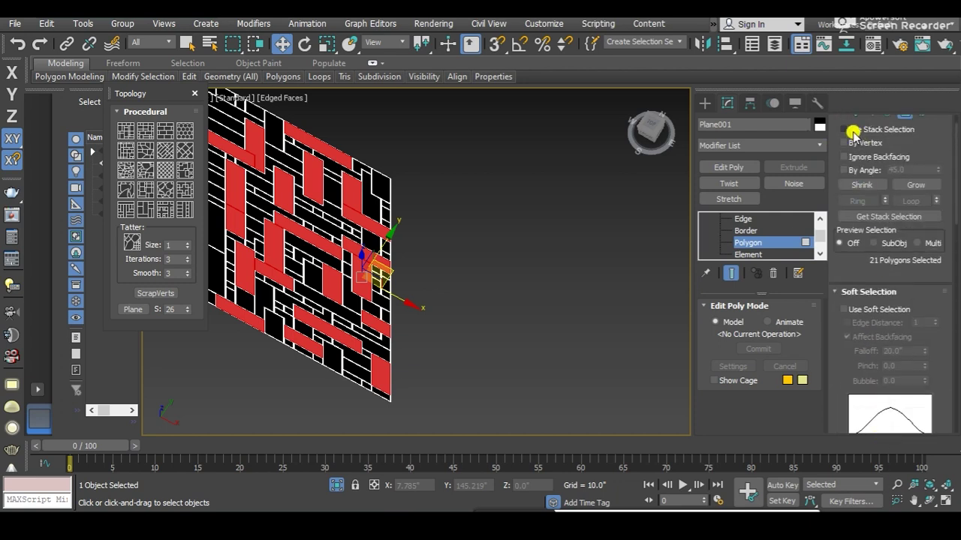
scroll(833, 148, "up", 2)
Orbit and zoom to face the plane head-on, then angle it slightly
mouse_move(532, 328)
middle_mouse_down("alt")
mouse_move(511, 343)
mouse_move(423, 318)
middle_mouse_up("alt")
scroll(429, 251, "up", 5)
scroll(411, 247, "up", 1)
scroll(420, 250, "down", 2)
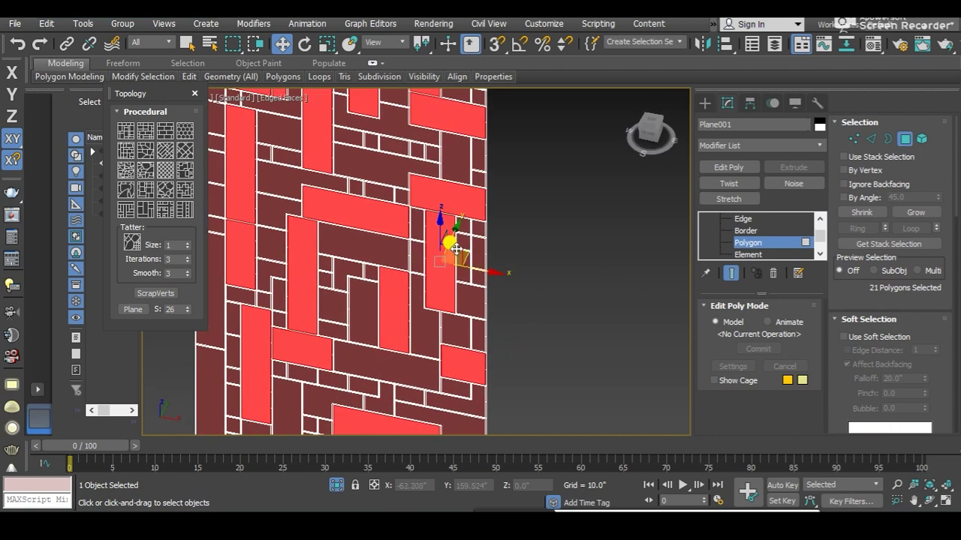
scroll(450, 247, "down", 3)
scroll(425, 273, "down", 2)
scroll(483, 257, "down", 2)
middle_click_drag(509, 313, 602, 331, "alt")
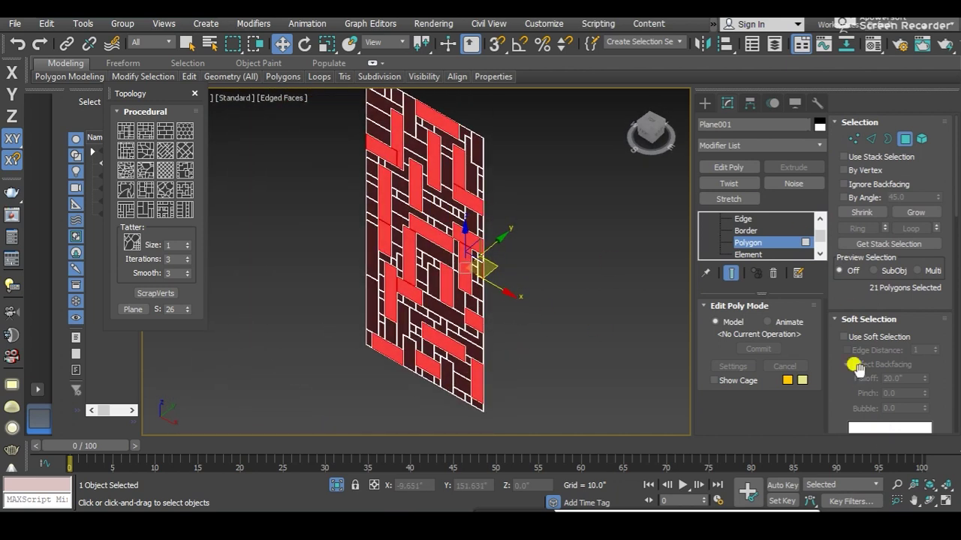
left_click_drag(839, 361, 847, 279)
middle_click_drag(572, 261, 692, 252, "alt")
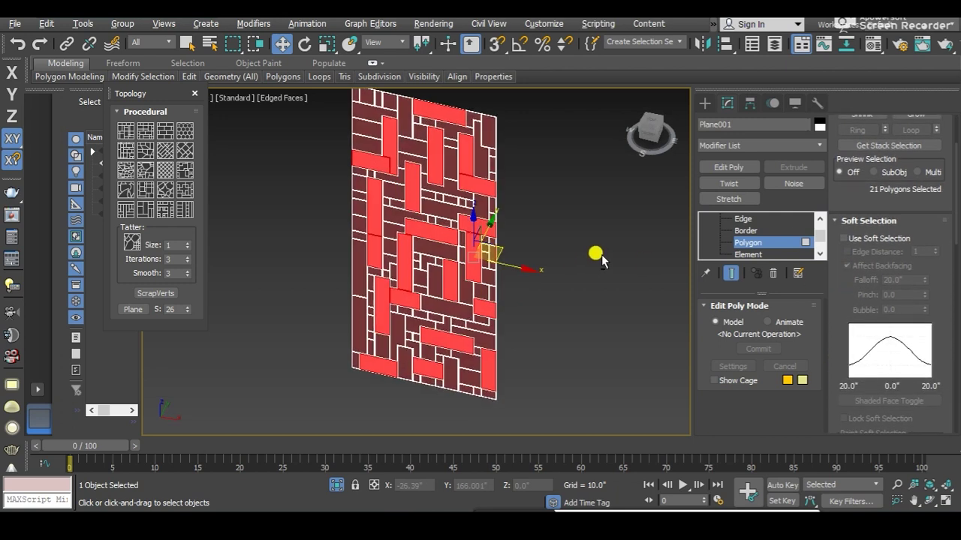
scroll(713, 234, "up", 2)
Return to Polygon level to show the 21 selected tiles in an angled perspective view
left_click(732, 218)
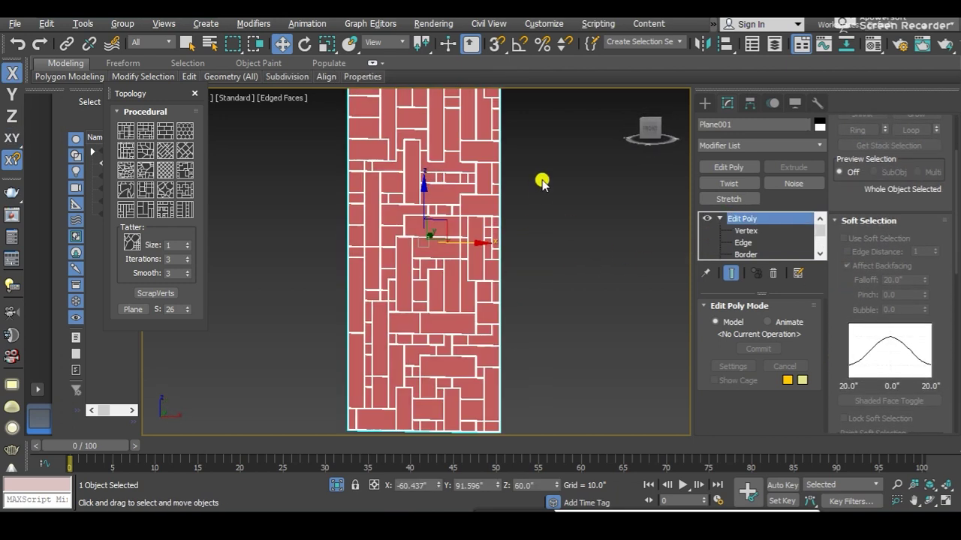
scroll(492, 238, "up", 3)
scroll(476, 241, "up", 2)
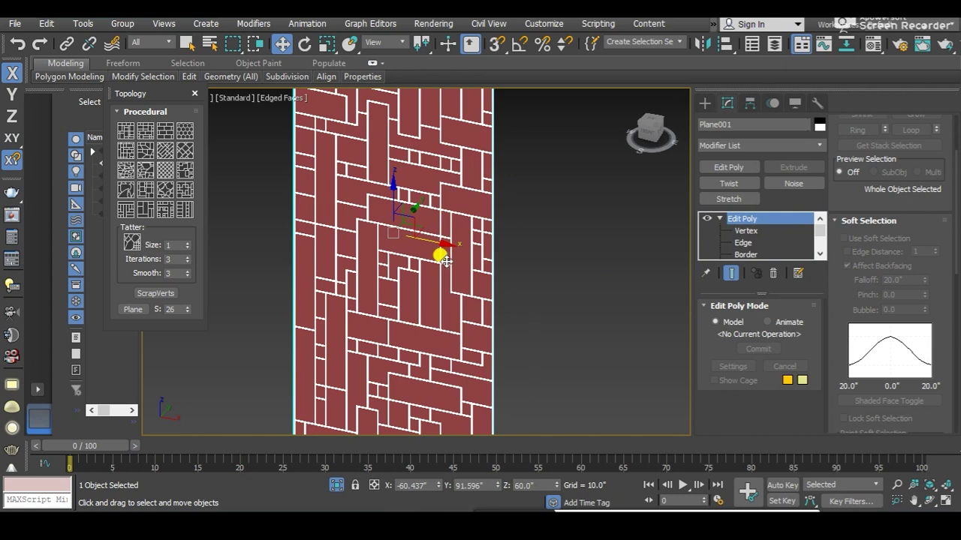
middle_click_drag(447, 261, 446, 274)
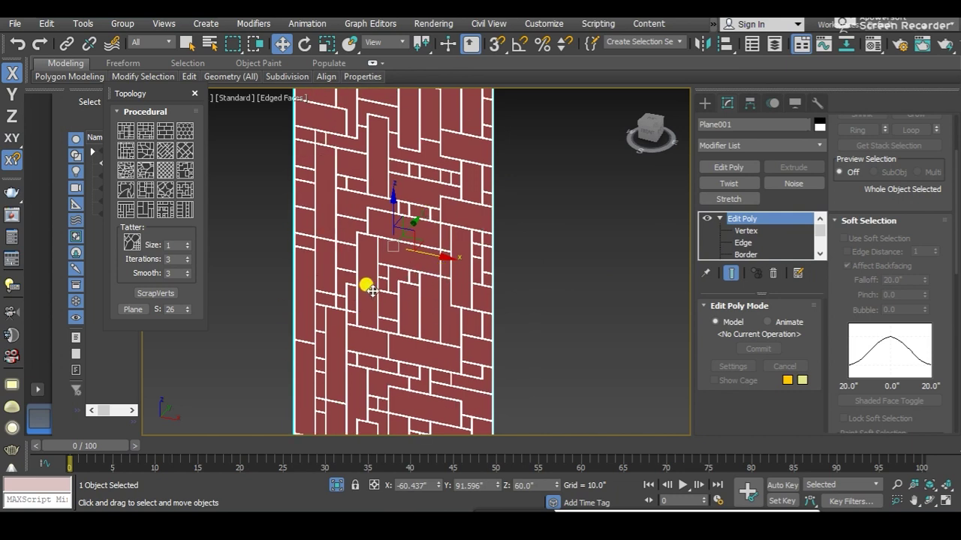
mouse_move(363, 246)
middle_mouse_down("alt")
mouse_move(434, 289)
mouse_move(413, 262)
mouse_move(431, 285)
middle_mouse_up("alt")
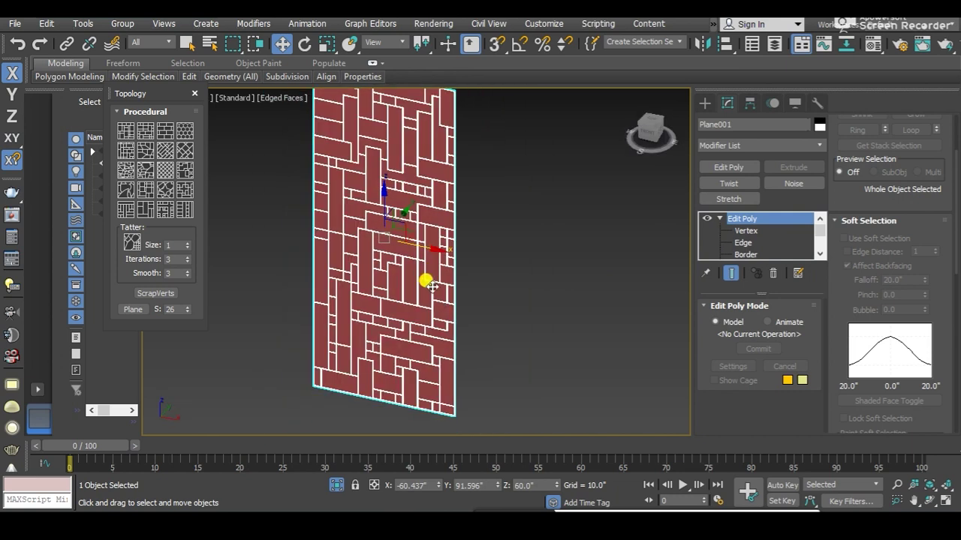
scroll(755, 245, "down", 3)
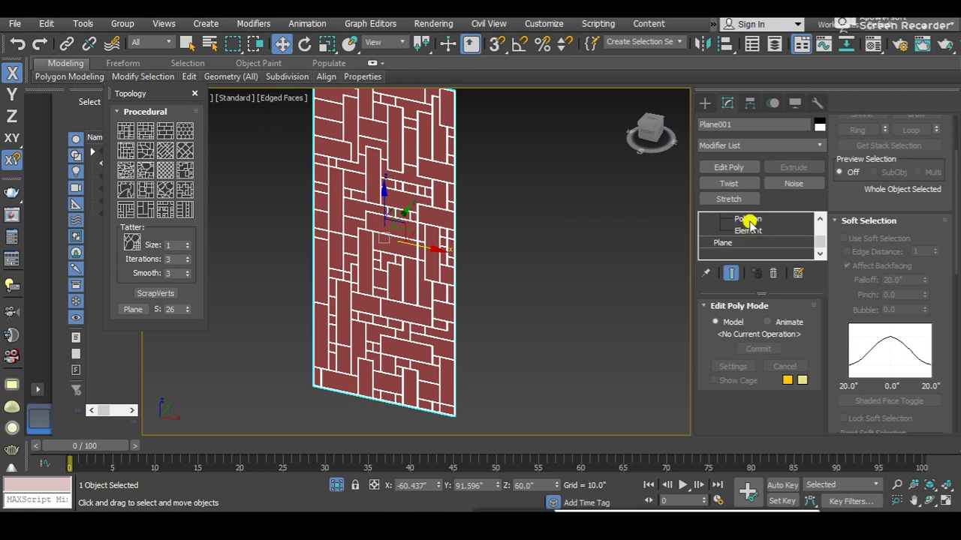
left_click(749, 220)
middle_click_drag(496, 294, 459, 308, "alt")
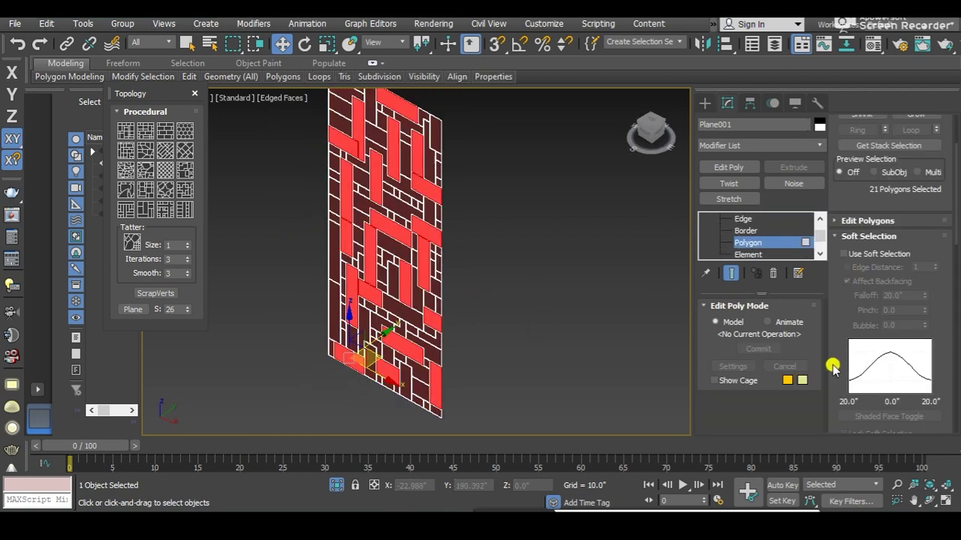
scroll(843, 345, "down", 3)
scroll(843, 345, "down", 3)
scroll(843, 345, "down", 3)
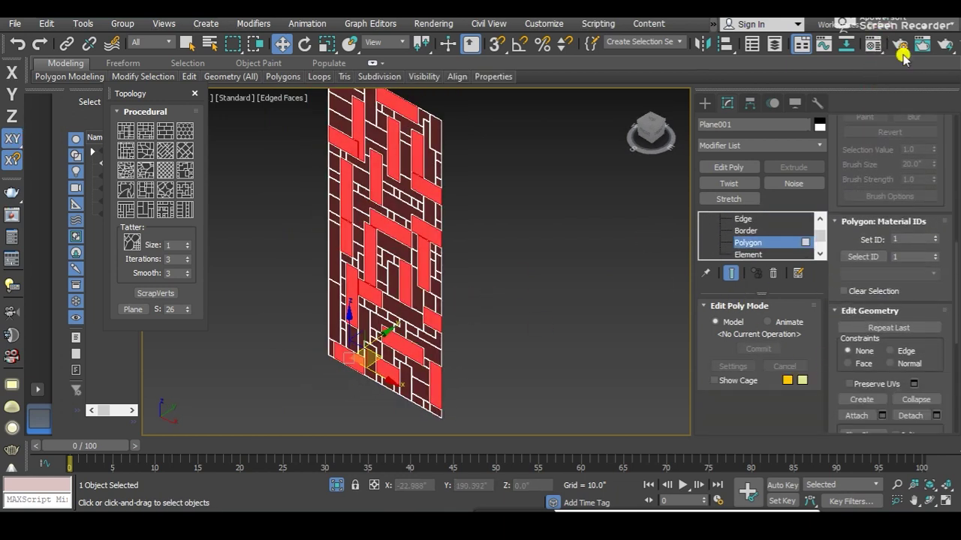
Detach the selected tiles as Object001, trial-move the new object aside, then undo the move
left_click(934, 415)
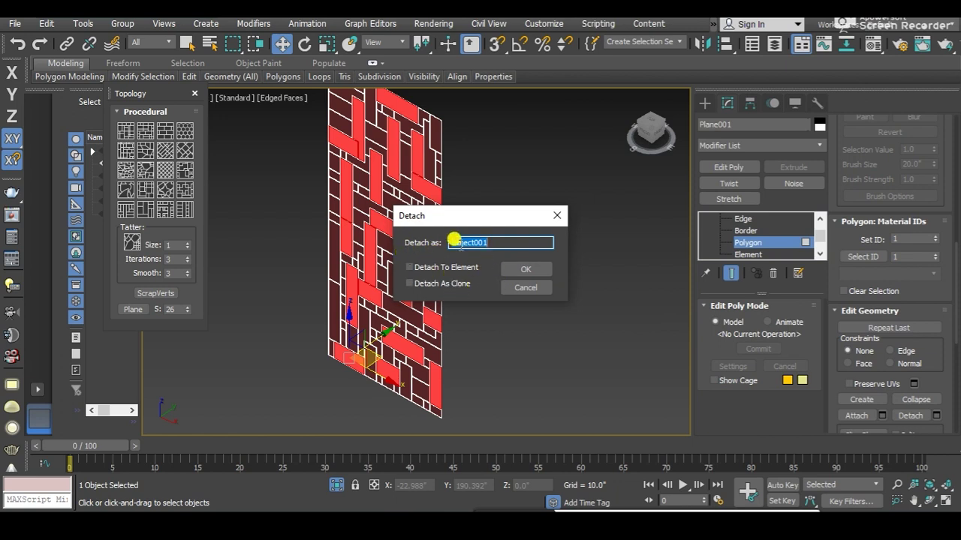
left_click(527, 269)
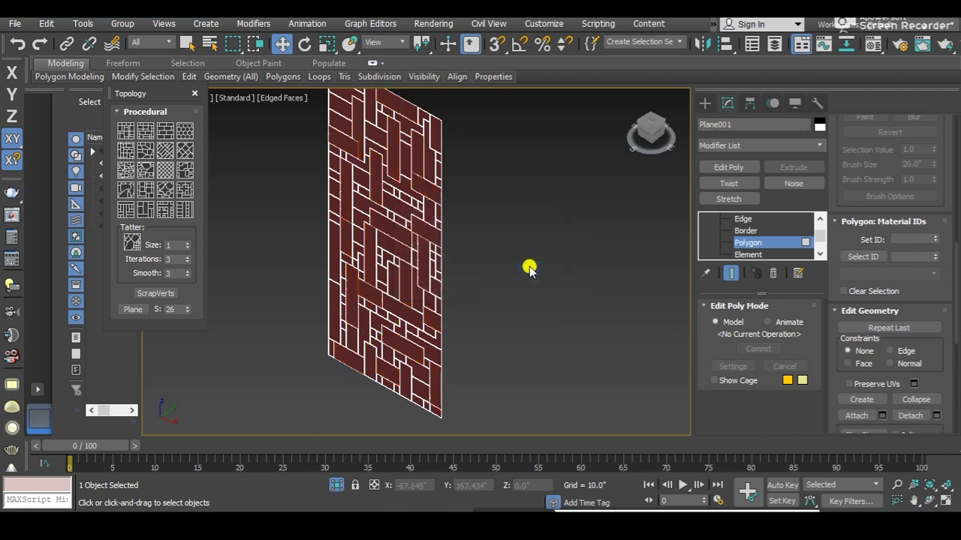
left_click(745, 219)
scroll(377, 260, "up", 3)
scroll(380, 260, "up", 2)
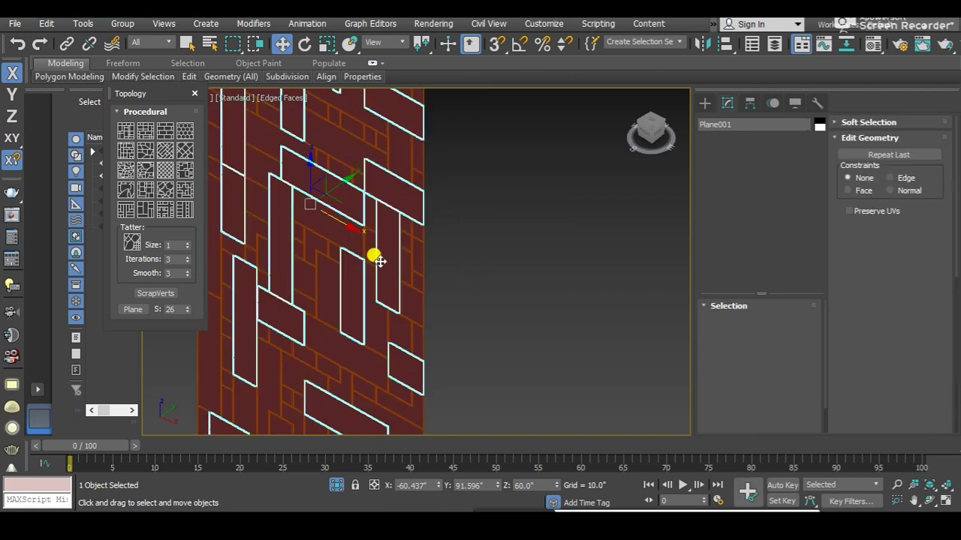
left_click(381, 260)
scroll(379, 246, "down", 3)
mouse_move(367, 211)
left_mouse_down()
mouse_move(235, 283)
mouse_move(214, 322)
mouse_move(247, 324)
left_mouse_up()
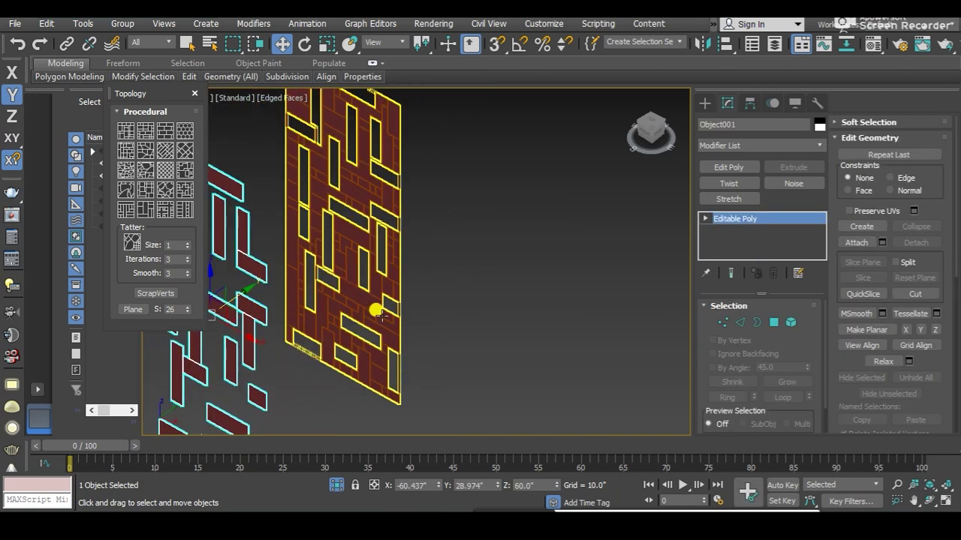
scroll(398, 293, "up", 3)
scroll(567, 253, "down", 2)
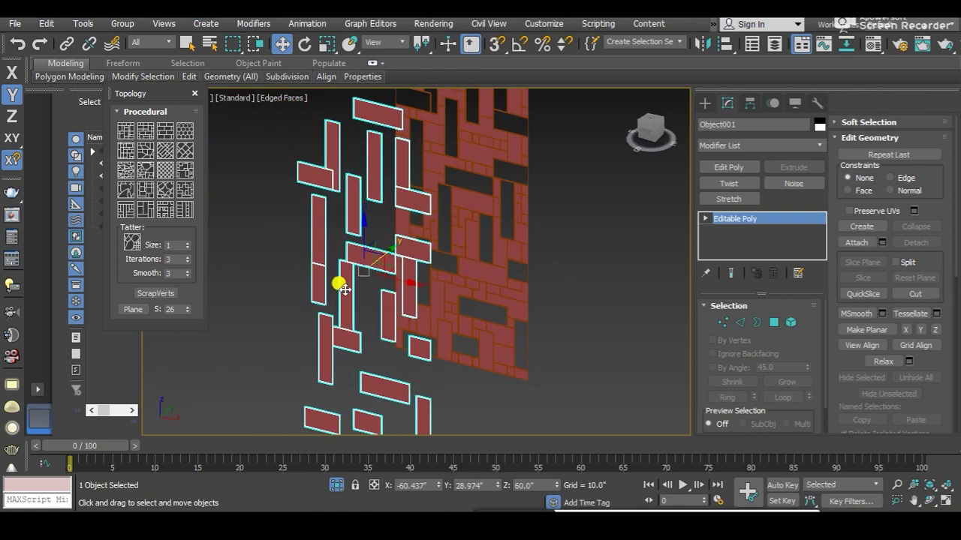
key("ctrl+z")
Hide Object001 and look around the brick plane to check the dark gaps
right_click(502, 230)
left_click(546, 185)
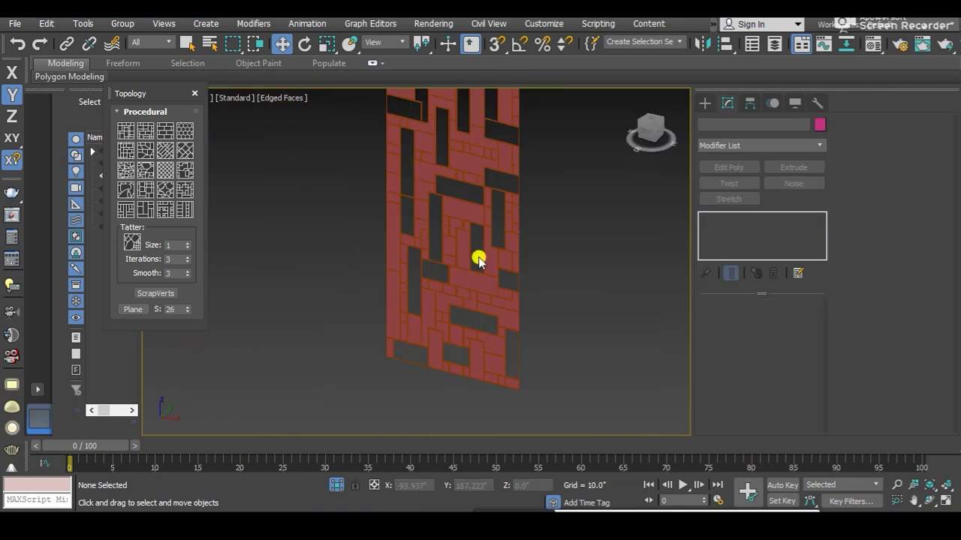
key("f")
left_click(451, 250)
mouse_move(491, 223)
middle_mouse_down("alt")
mouse_move(463, 278)
mouse_move(461, 208)
mouse_move(285, 300)
mouse_move(351, 203)
mouse_move(481, 242)
mouse_move(429, 268)
mouse_move(583, 275)
middle_mouse_up("alt")
left_click(587, 275)
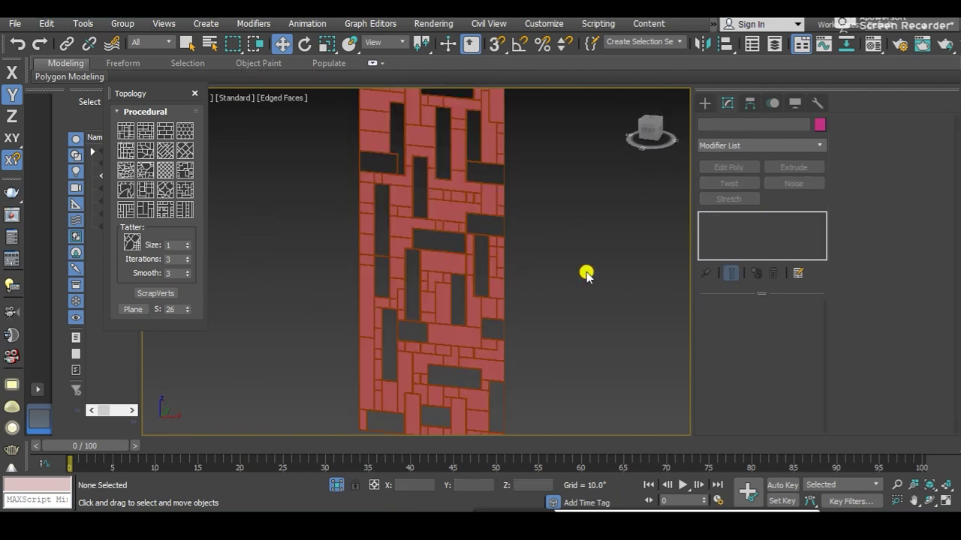
scroll(510, 313, "up", 1)
scroll(399, 268, "up", 2)
Click through the overlapping objects until the brick plane Plane001 is selected
right_click(407, 291)
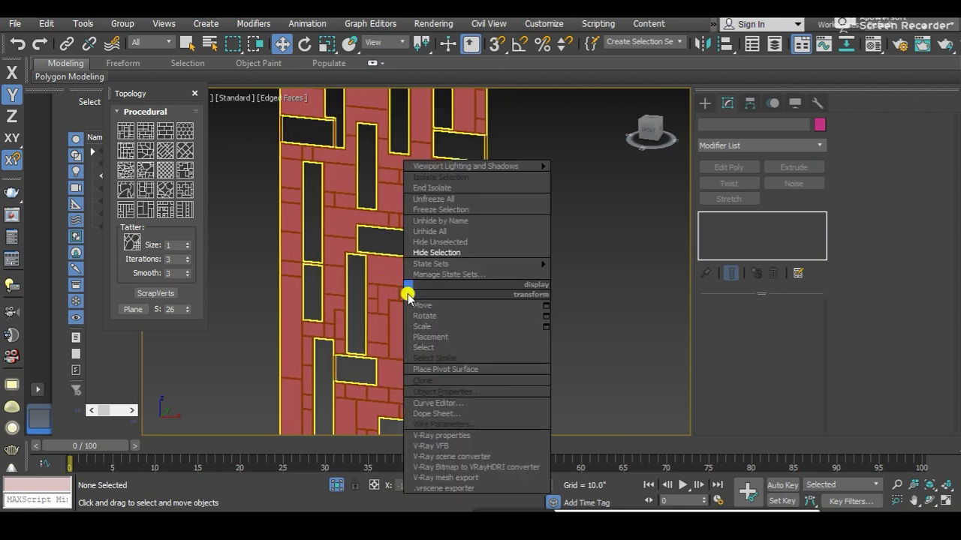
left_click(422, 253)
left_click(379, 248)
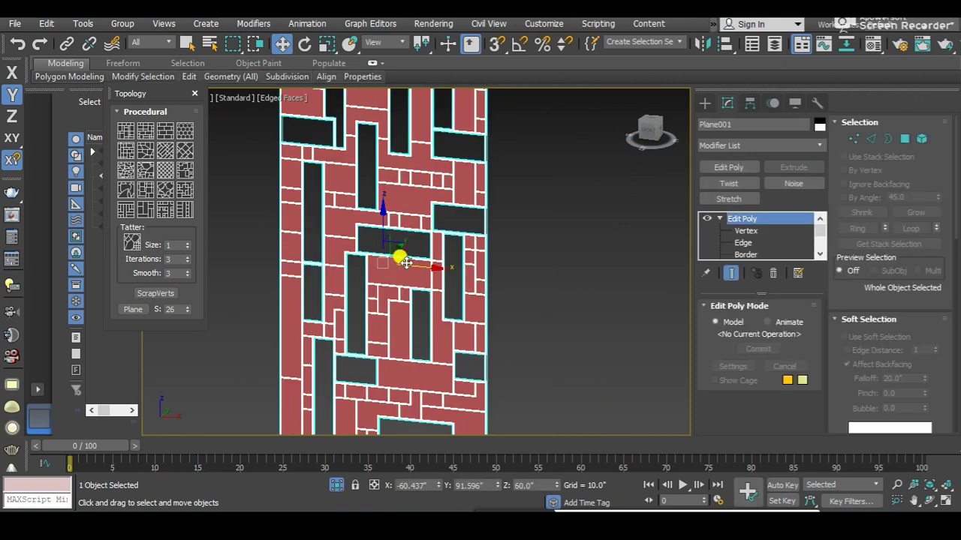
left_click(401, 260)
left_click(405, 262)
scroll(397, 253, "up", 2)
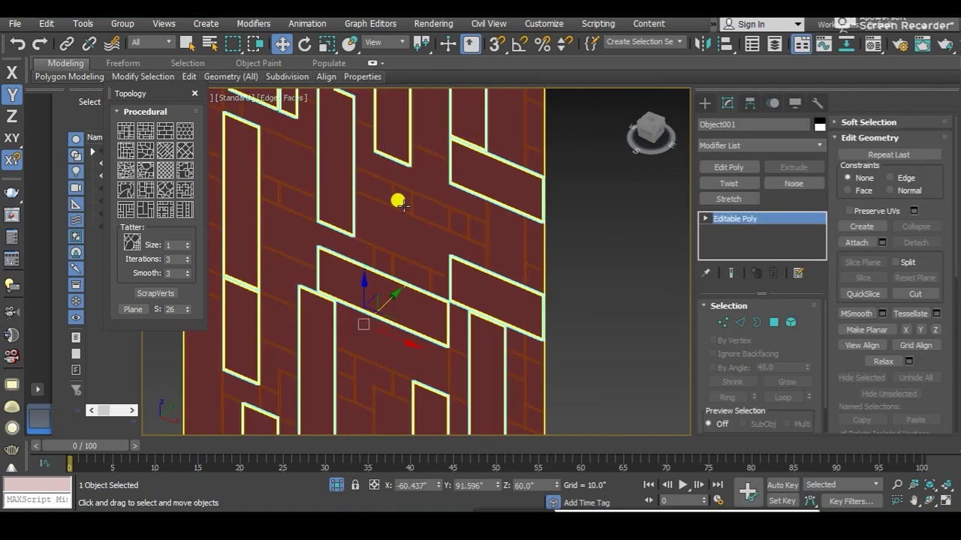
scroll(402, 214, "up", 1)
left_click(406, 225)
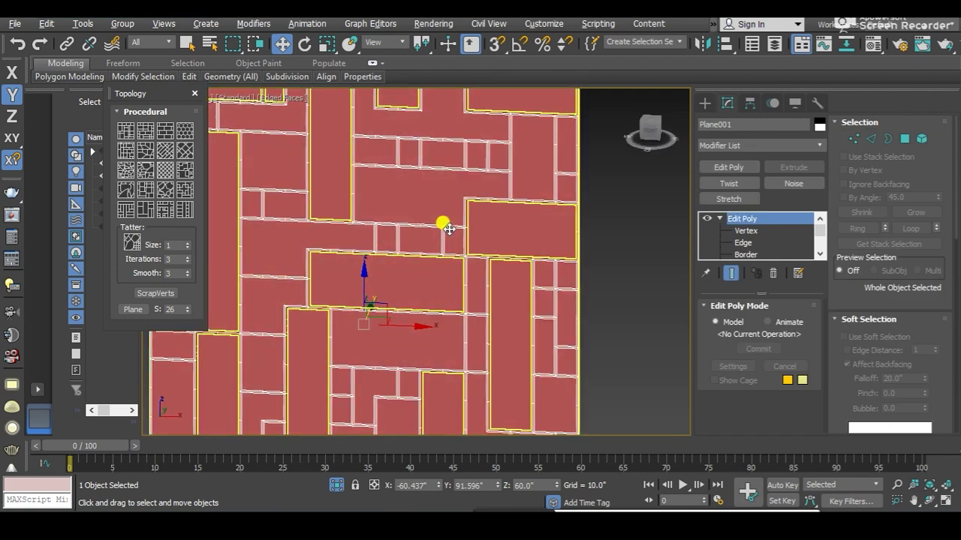
scroll(436, 180, "up", 3)
scroll(434, 161, "up", 2)
scroll(525, 252, "down", 3)
scroll(507, 268, "down", 2)
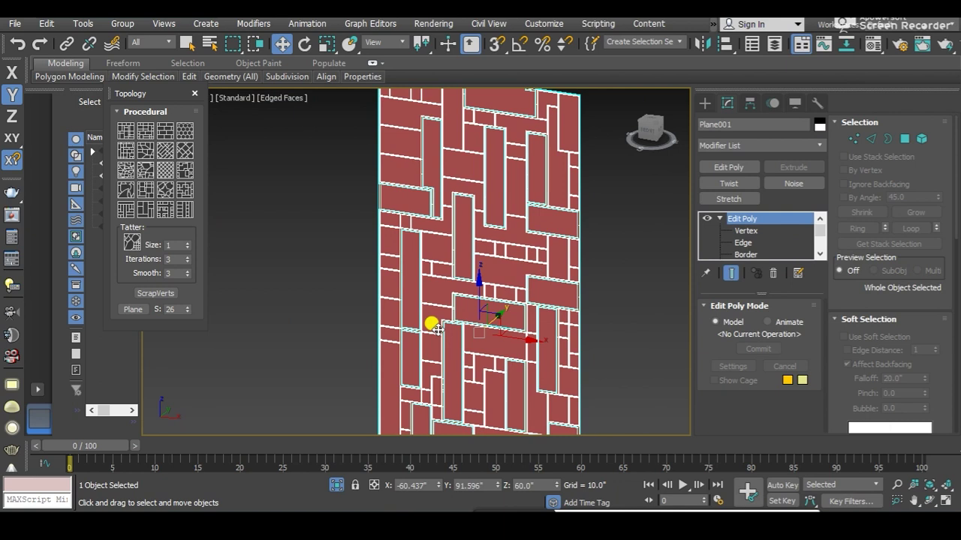
Reselect Plane001 and return to its Polygon sub-object level
right_click(469, 303)
left_click(523, 260)
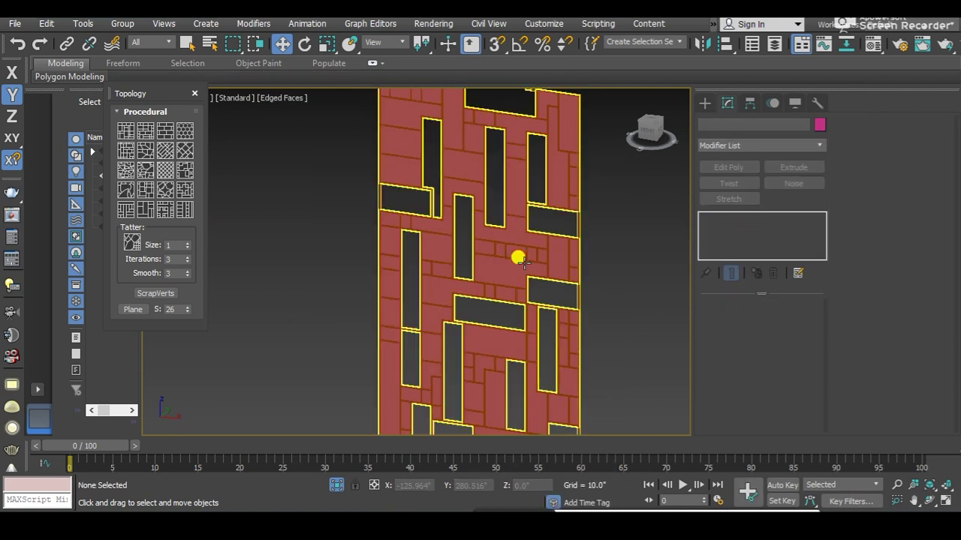
left_click(482, 273)
scroll(506, 271, "up", 2)
scroll(748, 242, "down", 1)
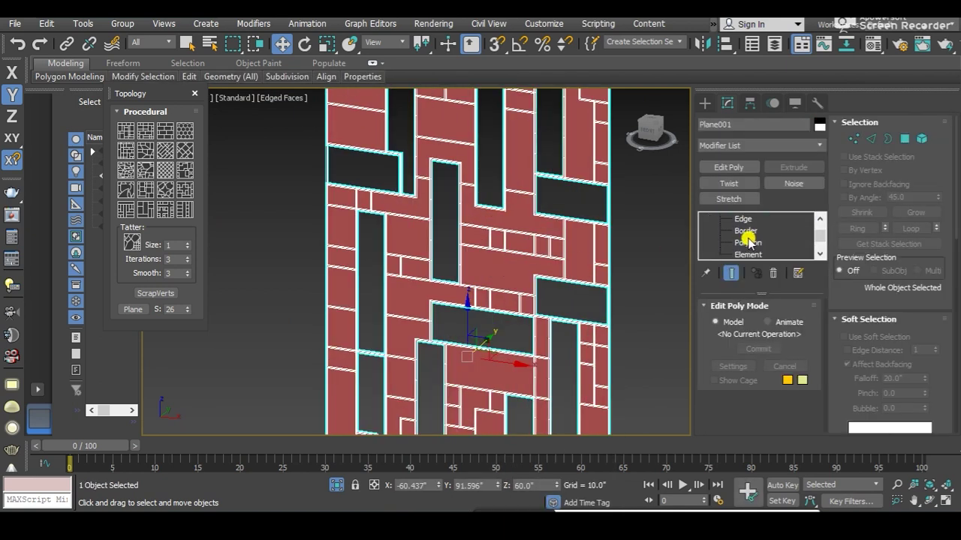
left_click(748, 242)
scroll(533, 249, "down", 3)
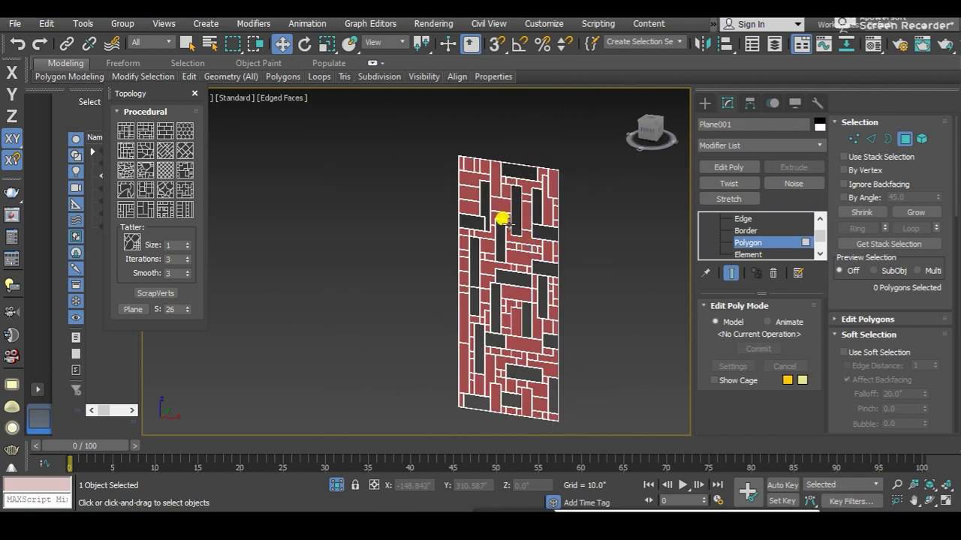
Add a group of vertical tiles near the top-right of the plane to the polygon selection
scroll(528, 201, "up", 1)
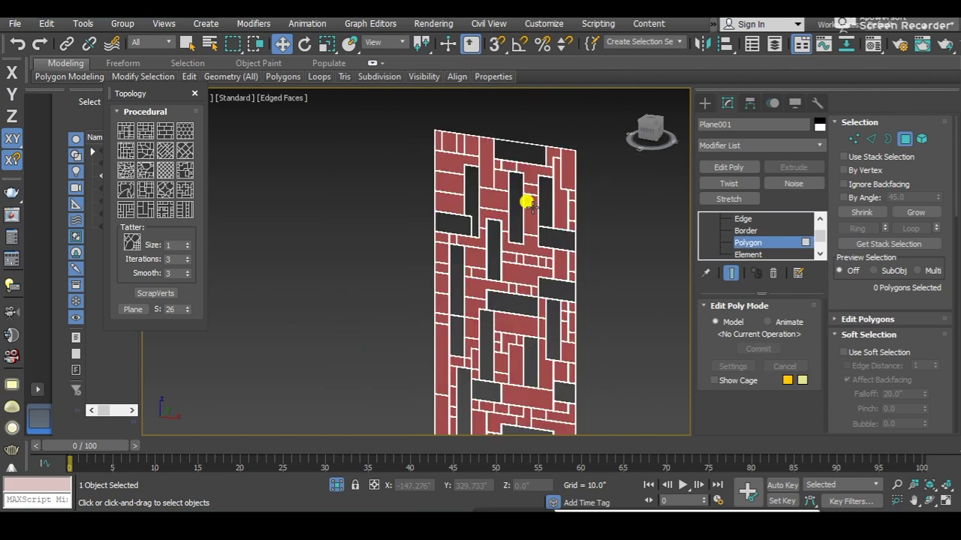
left_click(528, 201)
scroll(528, 201, "up", 3)
left_click(521, 216, "ctrl")
left_click(526, 167, "ctrl")
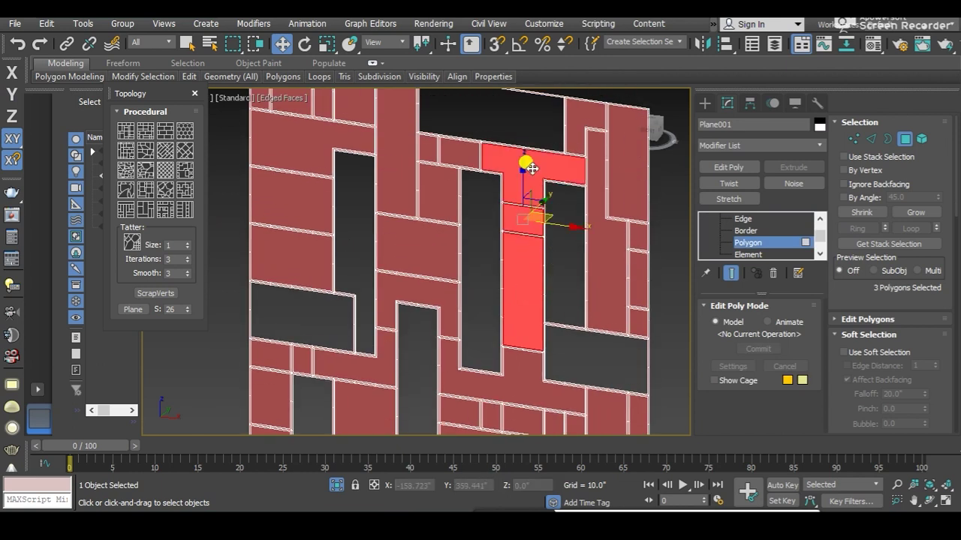
middle_click_drag(518, 161, 530, 196)
left_click(471, 217, "ctrl")
left_click(449, 201, "ctrl")
left_click(414, 183, "ctrl")
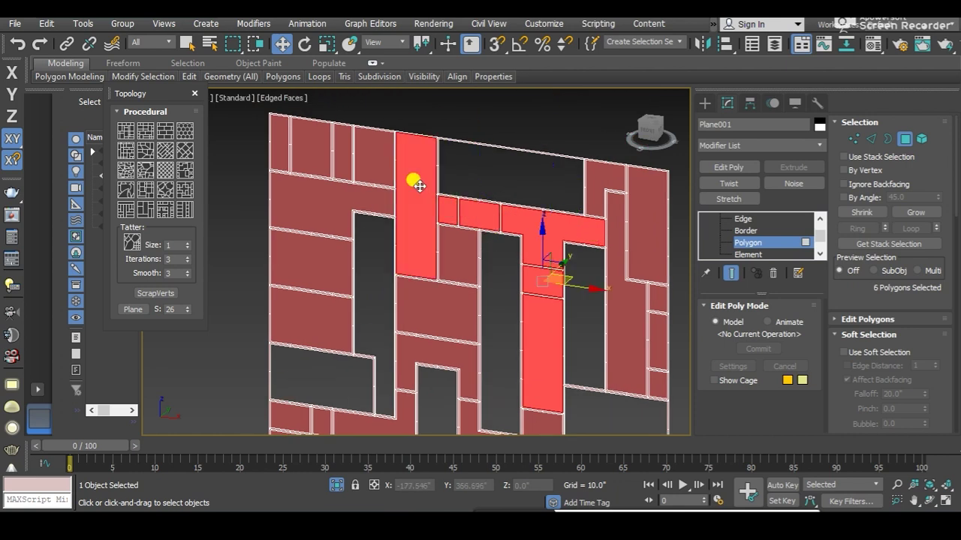
left_click(335, 211, "ctrl")
scroll(334, 233, "down", 2)
middle_click_drag(334, 232, 342, 151)
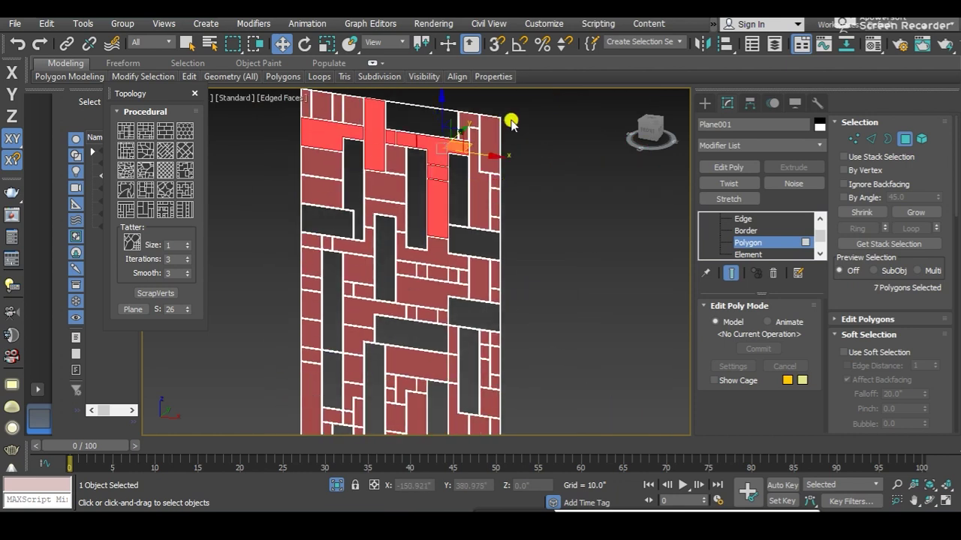
left_click(476, 144, "ctrl")
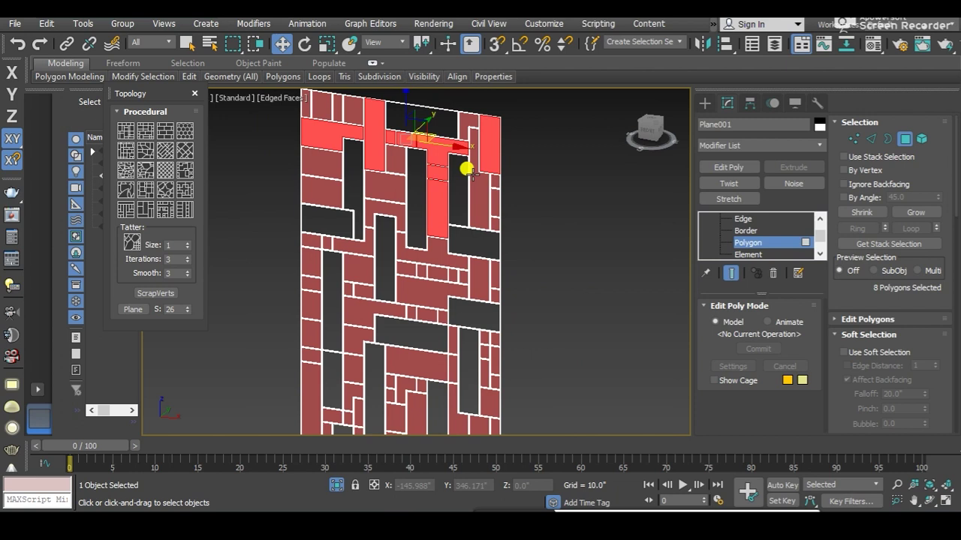
In the Top view, add scattered bricks across the upper and middle rows
key("t")
scroll(480, 297, "down", 4)
middle_click_drag(480, 297, 476, 215)
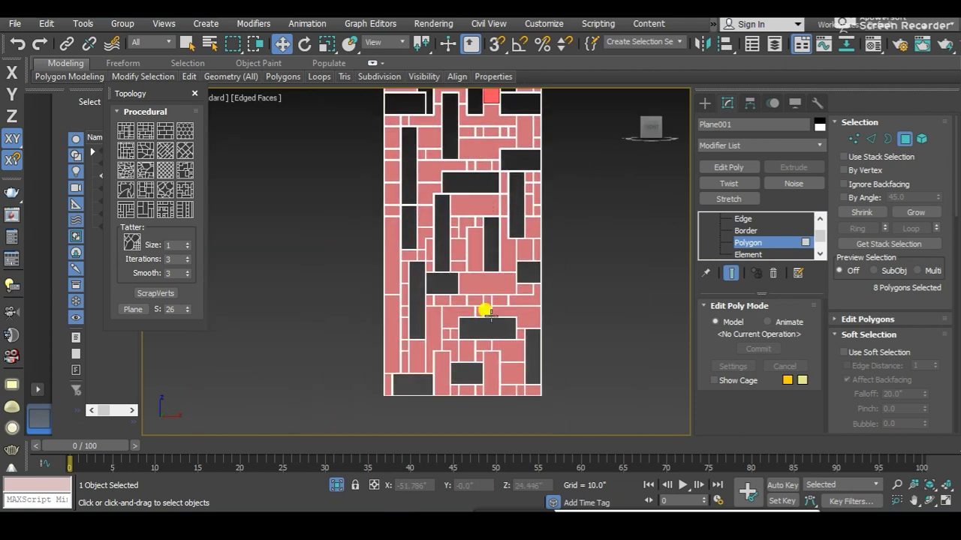
middle_click_drag(393, 241, 397, 397)
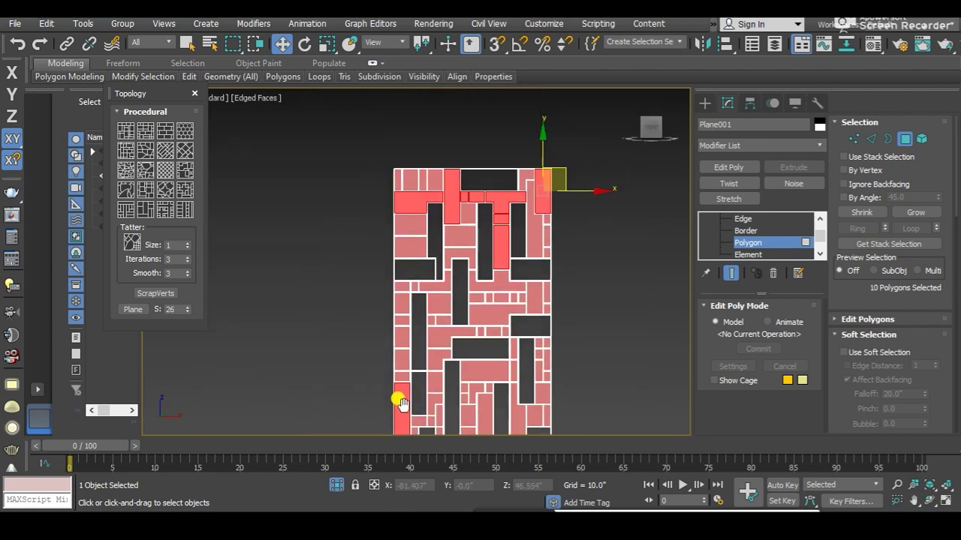
scroll(398, 397, "up", 4)
left_click(484, 274, "ctrl")
left_click(517, 213, "ctrl")
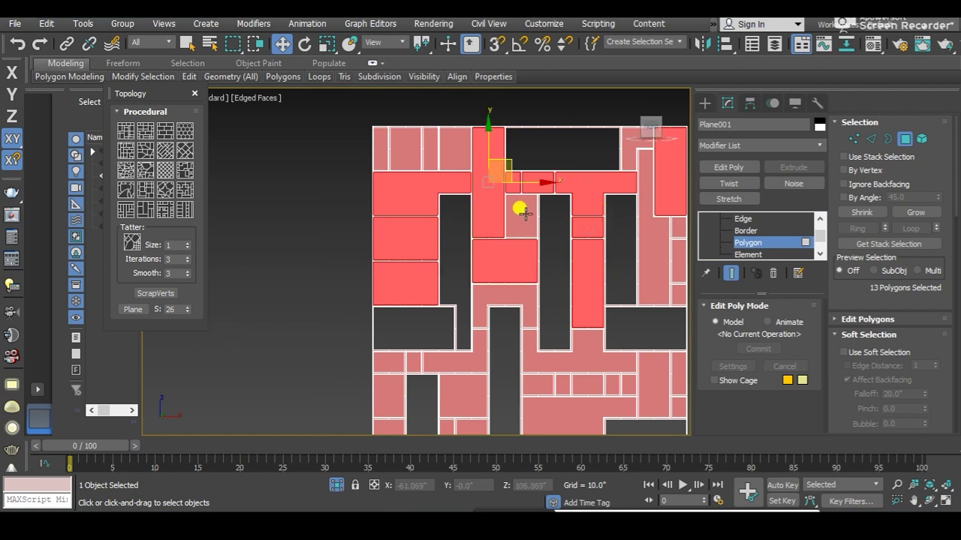
middle_click_drag(547, 217, 514, 278)
left_click(394, 208, "ctrl")
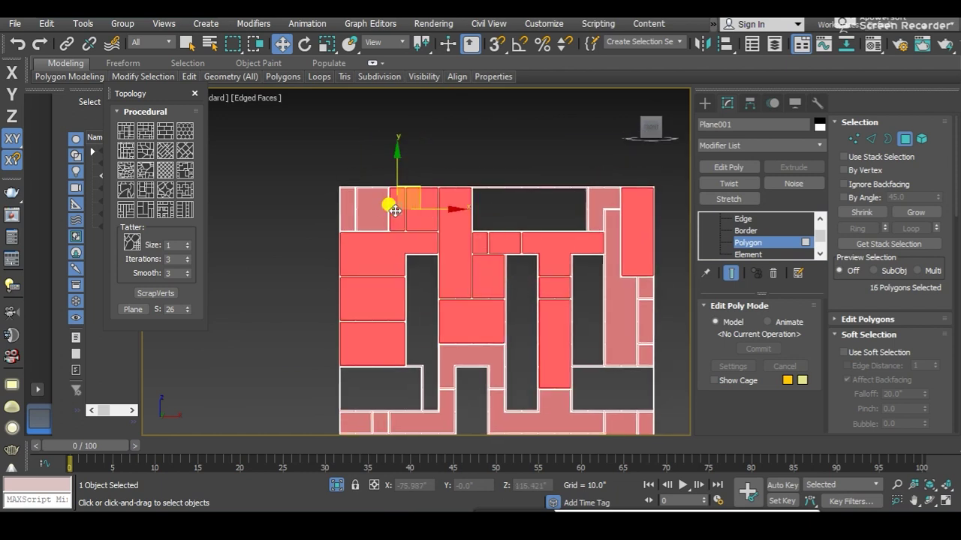
left_click(382, 211, "ctrl")
scroll(405, 248, "down", 5)
scroll(472, 188, "up", 3)
left_click(470, 187, "ctrl")
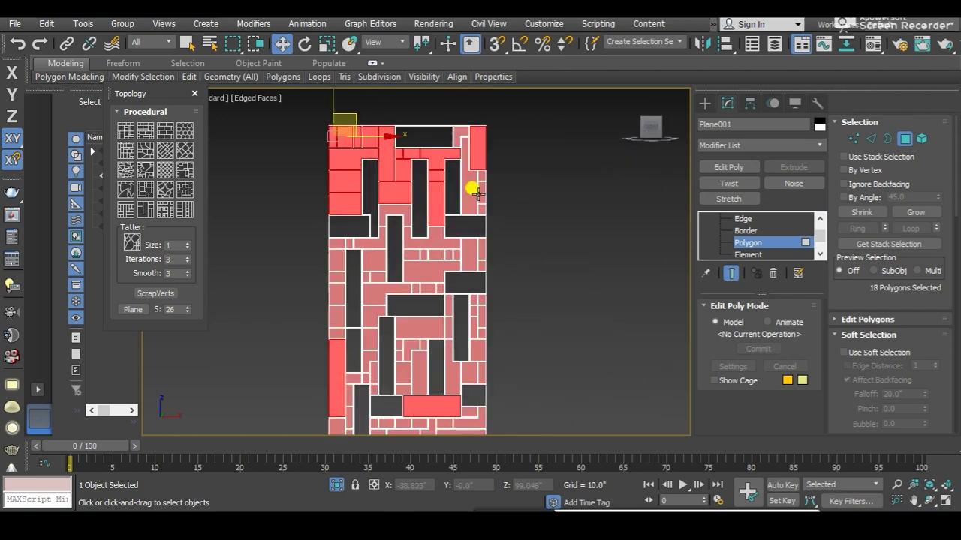
left_click(458, 178, "ctrl")
left_click(434, 262, "ctrl")
left_click(380, 262, "ctrl")
left_click(334, 252, "ctrl")
scroll(336, 243, "up", 3)
left_click(418, 234, "ctrl")
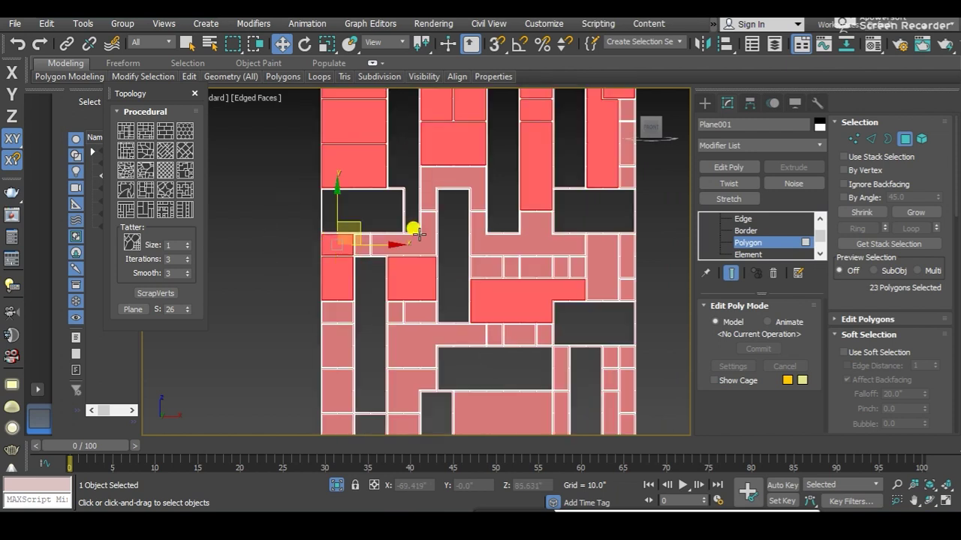
Add more bricks from the left column and centre of the plane
middle_click_drag(429, 187, 437, 203)
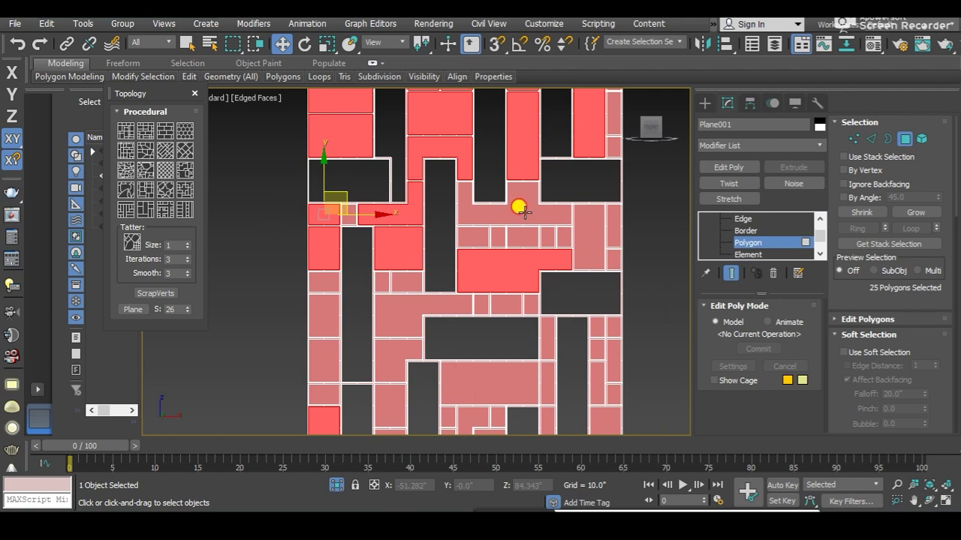
left_click(524, 213, "ctrl")
scroll(518, 283, "down", 1)
scroll(476, 210, "down", 1)
left_click(437, 207, "ctrl")
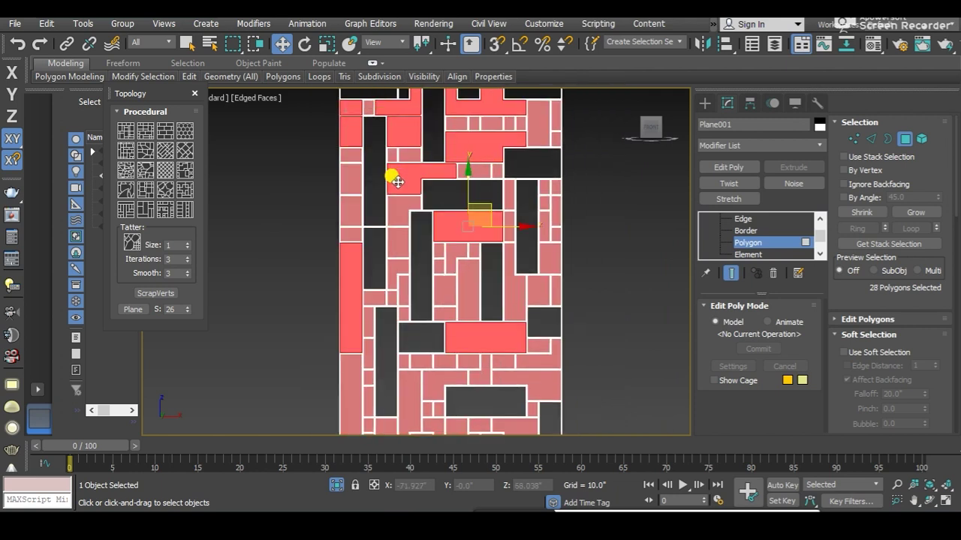
scroll(352, 152, "up", 2)
left_click(397, 262, "ctrl")
scroll(397, 262, "down", 1)
left_click(350, 206, "ctrl")
left_click(312, 291, "ctrl")
scroll(338, 308, "down", 1)
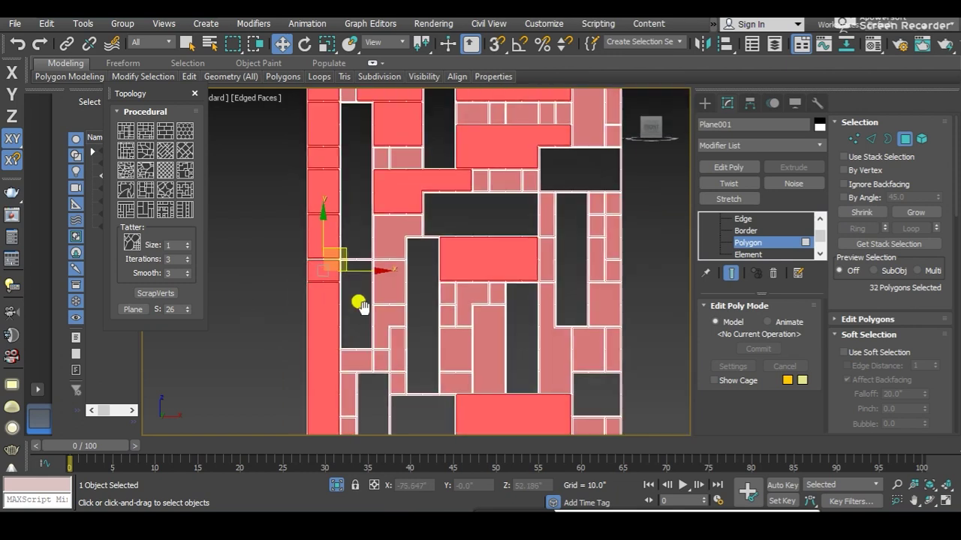
left_click(500, 263, "ctrl")
left_click(453, 264, "ctrl")
scroll(459, 294, "down", 1)
scroll(460, 294, "down", 1)
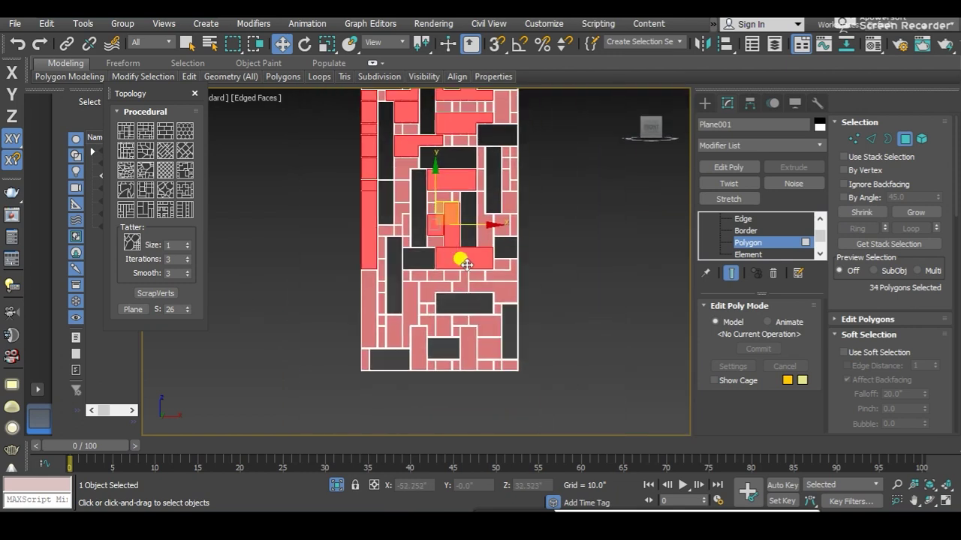
scroll(450, 253, "up", 2)
left_click(505, 285, "ctrl")
scroll(413, 323, "down", 2)
scroll(397, 215, "up", 1)
scroll(401, 243, "up", 2)
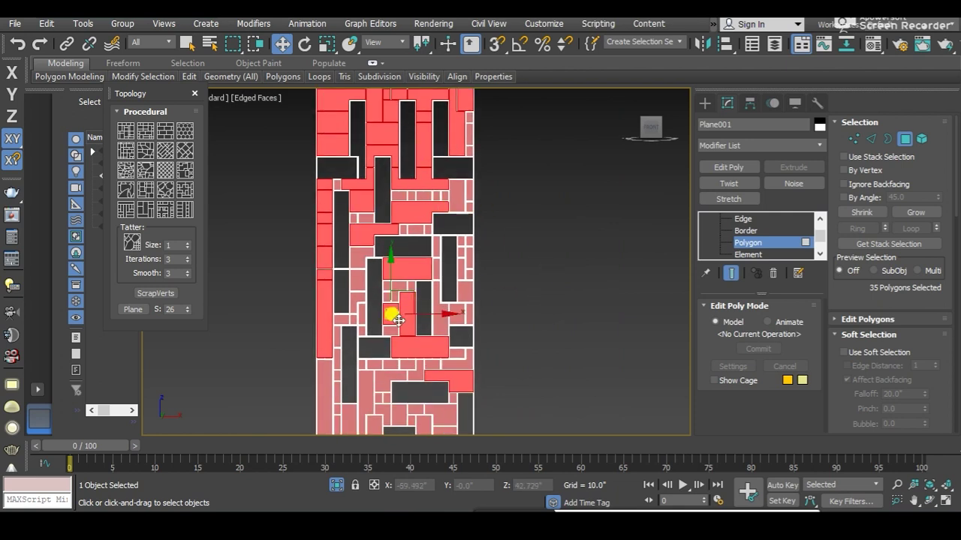
scroll(348, 214, "up", 1)
scroll(347, 188, "up", 2)
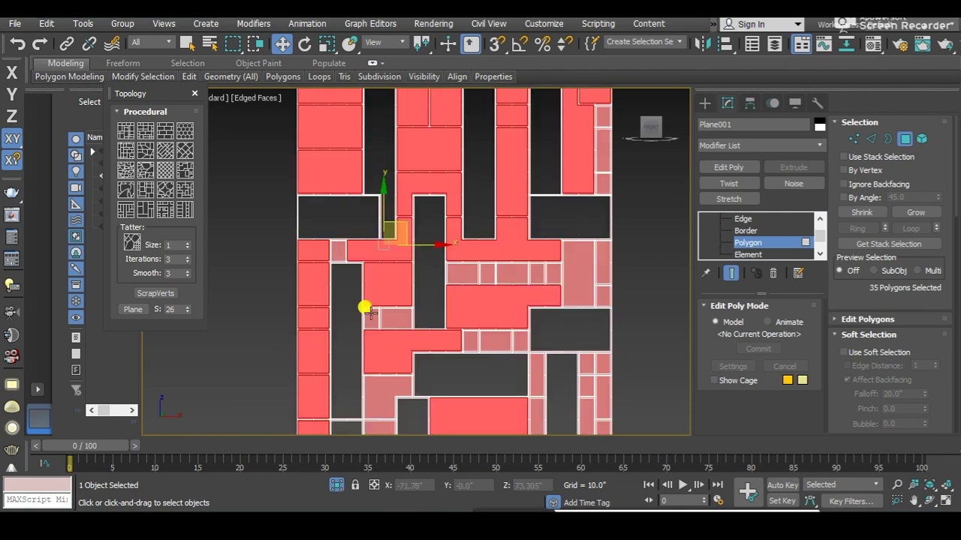
scroll(330, 248, "down", 2)
scroll(334, 193, "down", 1)
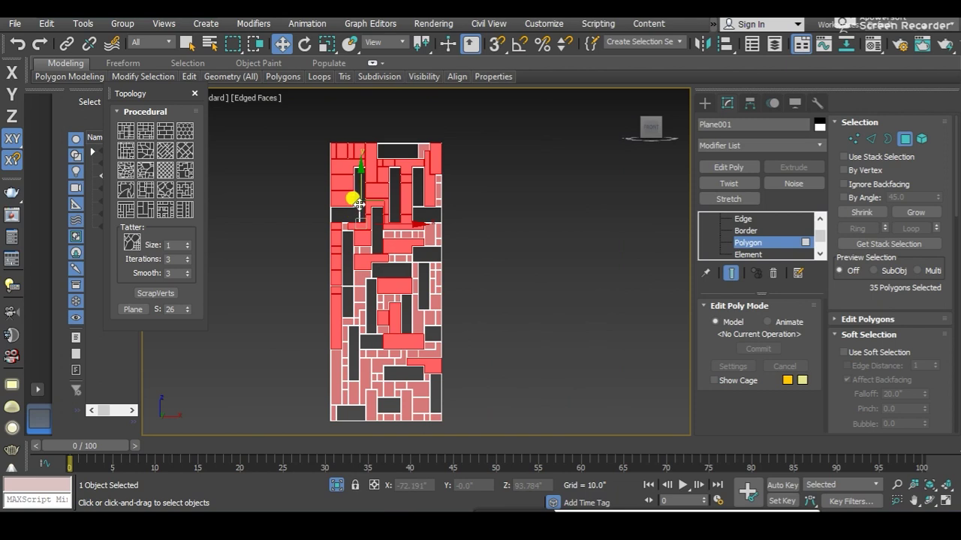
scroll(360, 204, "up", 3)
scroll(343, 241, "up", 2)
scroll(318, 250, "down", 2)
scroll(376, 377, "up", 1)
left_click(387, 241, "ctrl")
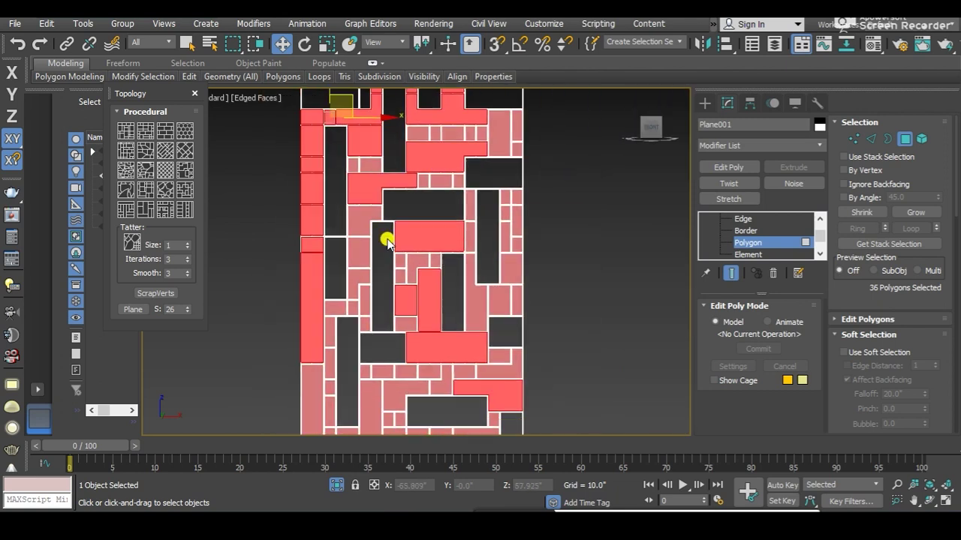
scroll(377, 229, "up", 2)
left_click(350, 263, "ctrl")
Add narrow and column tiles along the lower-left part and bottom edge
middle_click_drag(360, 275, 349, 191)
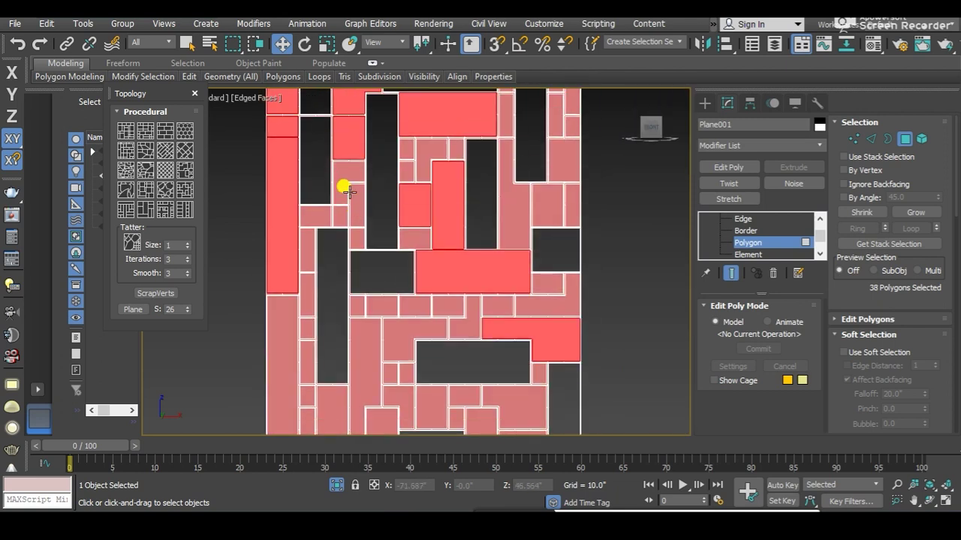
left_click(357, 214, "ctrl")
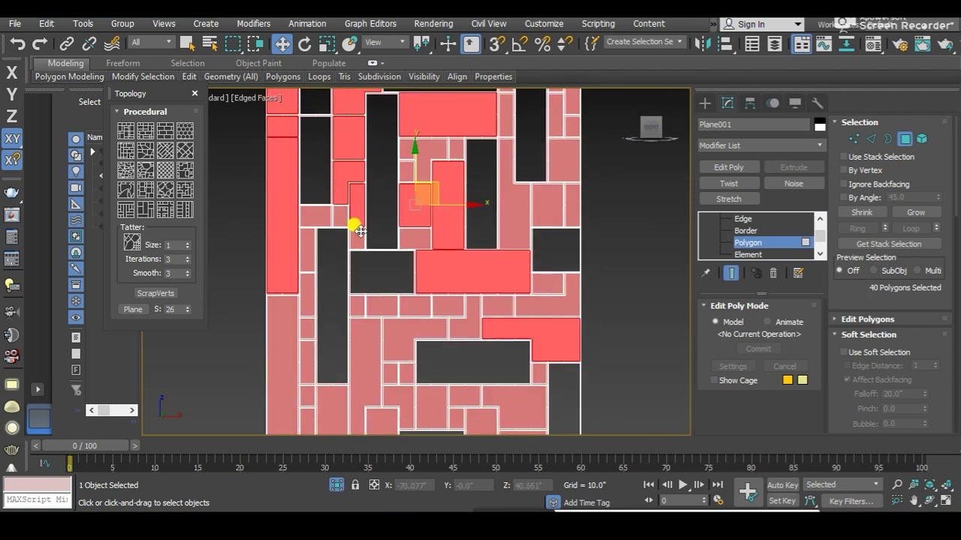
left_click(322, 214, "ctrl")
left_click(307, 250, "ctrl")
middle_click_drag(308, 270, 306, 183)
left_click(306, 199, "ctrl")
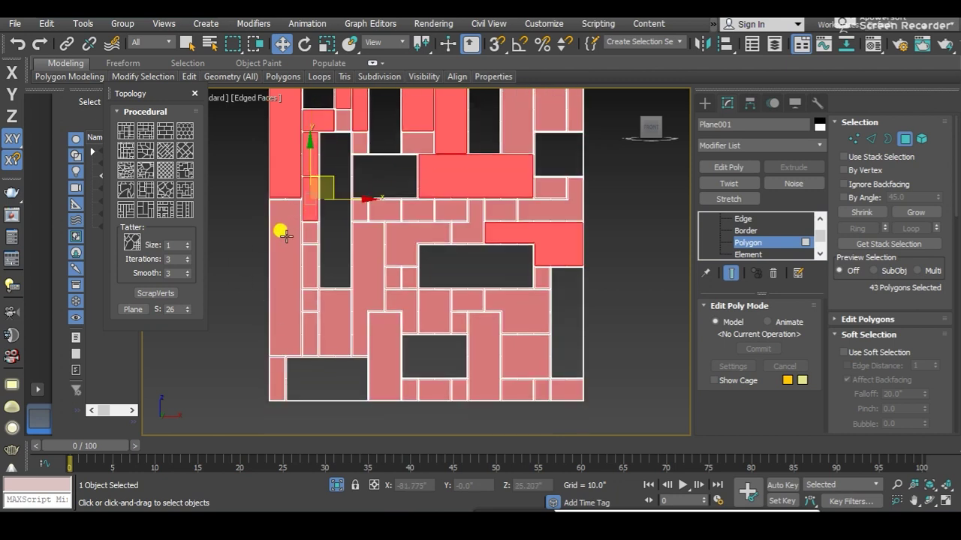
left_click(285, 235, "ctrl")
middle_click_drag(293, 253, 298, 220)
left_click(305, 223, "ctrl")
scroll(298, 201, "up", 3)
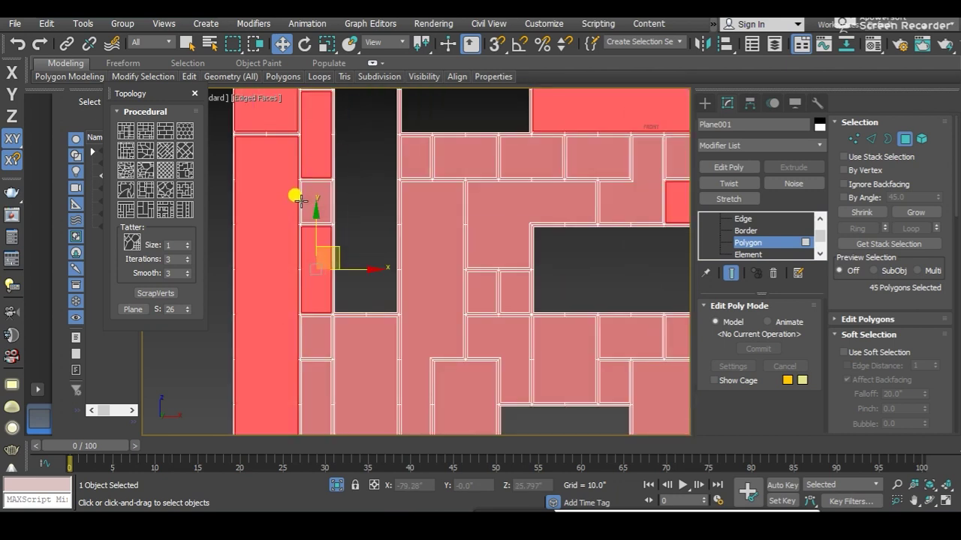
middle_click_drag(324, 336, 310, 219)
left_click(312, 225, "ctrl")
left_click(314, 274, "ctrl")
left_click(342, 249, "ctrl")
middle_click_drag(408, 258, 379, 214)
left_click(382, 216, "ctrl")
middle_click_drag(397, 318, 367, 248)
left_click(365, 246, "ctrl")
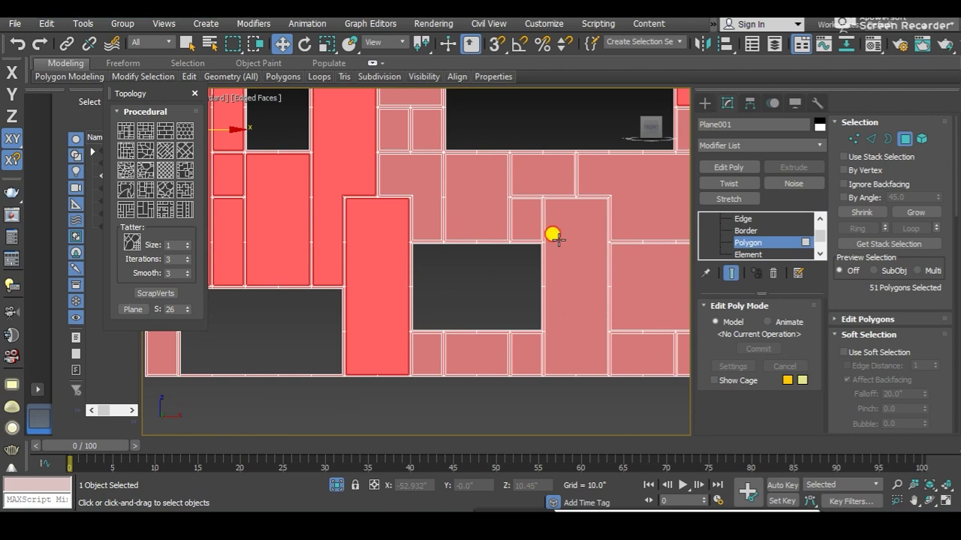
Add scattered bricks across the right side of the plane
left_click(556, 237)
middle_click_drag(556, 238, 526, 257)
scroll(545, 310, "down", 3)
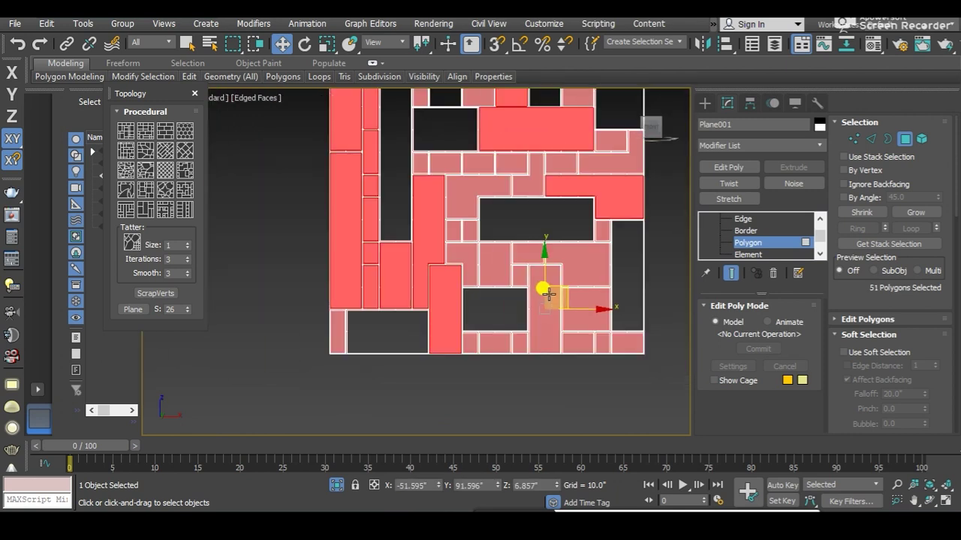
scroll(544, 283, "up", 2)
left_click(545, 282, "ctrl")
left_click(468, 242, "ctrl")
left_click(438, 242, "ctrl")
left_click(423, 157, "ctrl")
middle_click_drag(607, 293, 542, 292)
left_click(543, 292, "ctrl")
scroll(478, 229, "up", 2)
left_click(459, 229, "ctrl")
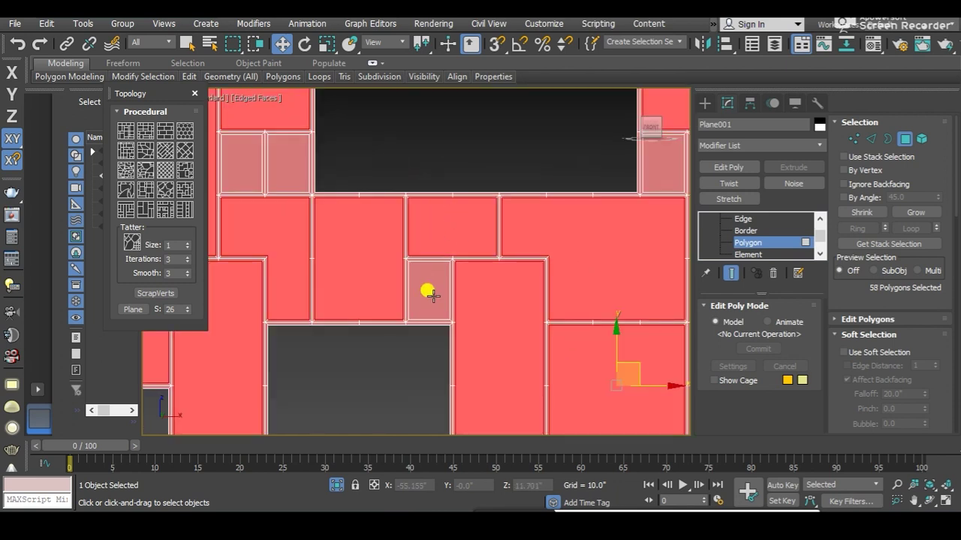
left_click(435, 299, "ctrl")
scroll(442, 298, "down", 3)
middle_click_drag(451, 299, 480, 425)
scroll(467, 284, "up", 2)
left_click(492, 254, "ctrl")
middle_click_drag(490, 251, 530, 300)
left_click(533, 293, "ctrl")
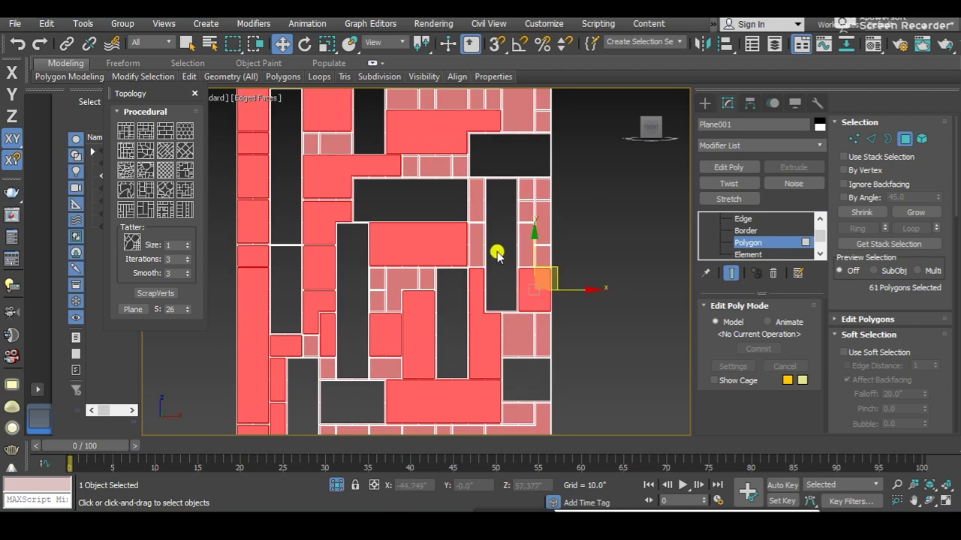
scroll(473, 233, "up", 2)
scroll(467, 169, "up", 2)
middle_click_drag(468, 170, 471, 234)
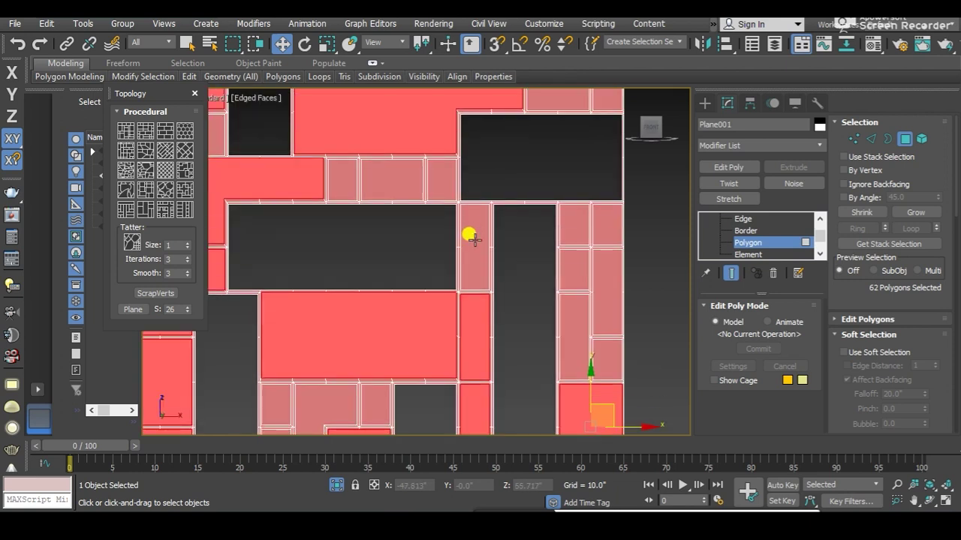
left_click(472, 237, "ctrl")
Add the final few tiles, bringing the selection to roughly 70 polygons
scroll(467, 231, "down", 1)
scroll(401, 214, "down", 1)
scroll(401, 203, "up", 2)
left_click(400, 201, "ctrl")
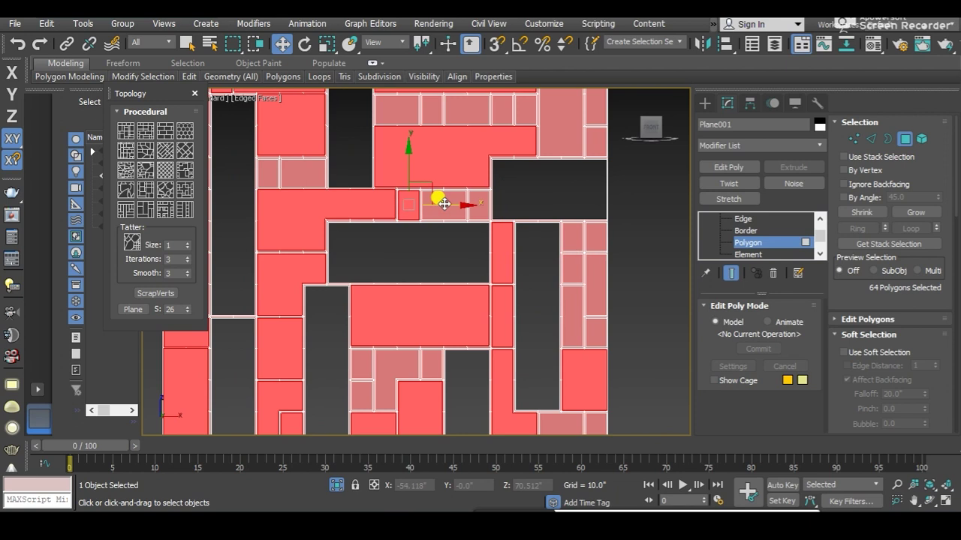
left_click(441, 198, "ctrl")
scroll(470, 193, "up", 3)
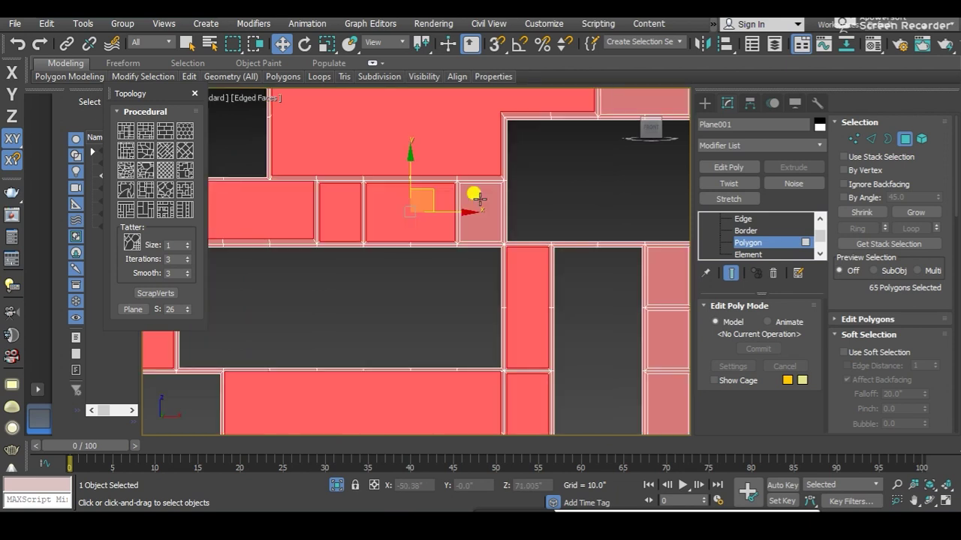
scroll(478, 199, "down", 1)
left_click(475, 201, "ctrl")
scroll(484, 218, "down", 1)
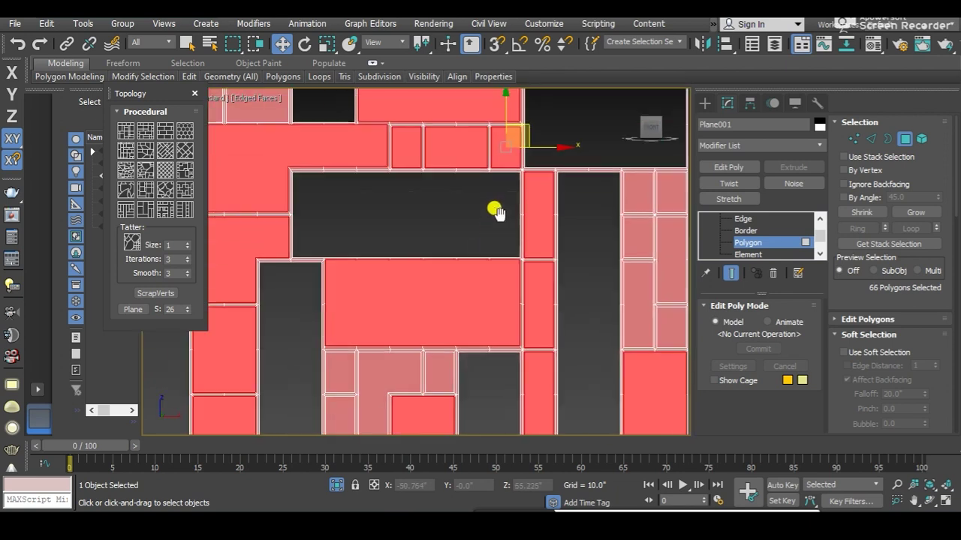
scroll(494, 263, "down", 2)
scroll(525, 286, "up", 2)
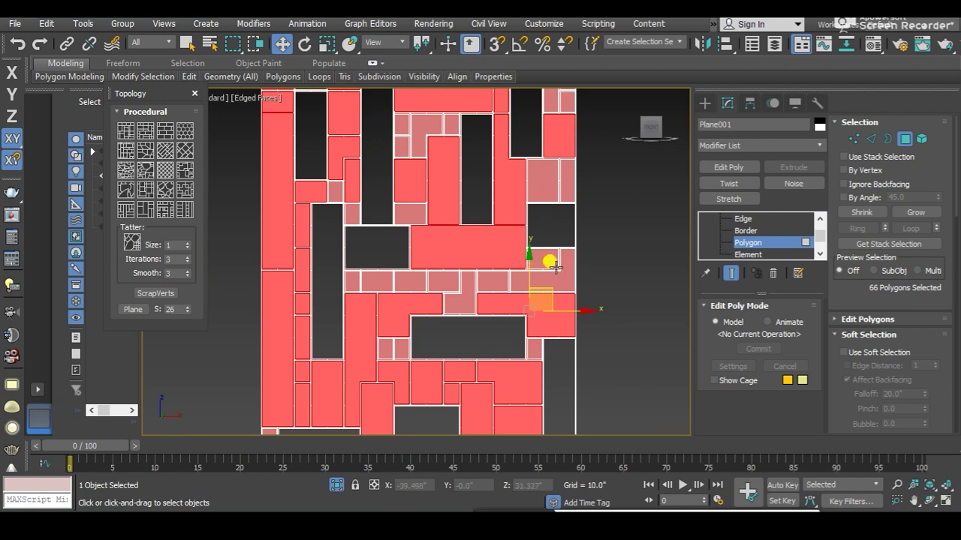
left_click(550, 269, "ctrl")
left_click(545, 262, "ctrl")
left_click(498, 277, "ctrl")
scroll(495, 279, "up", 2)
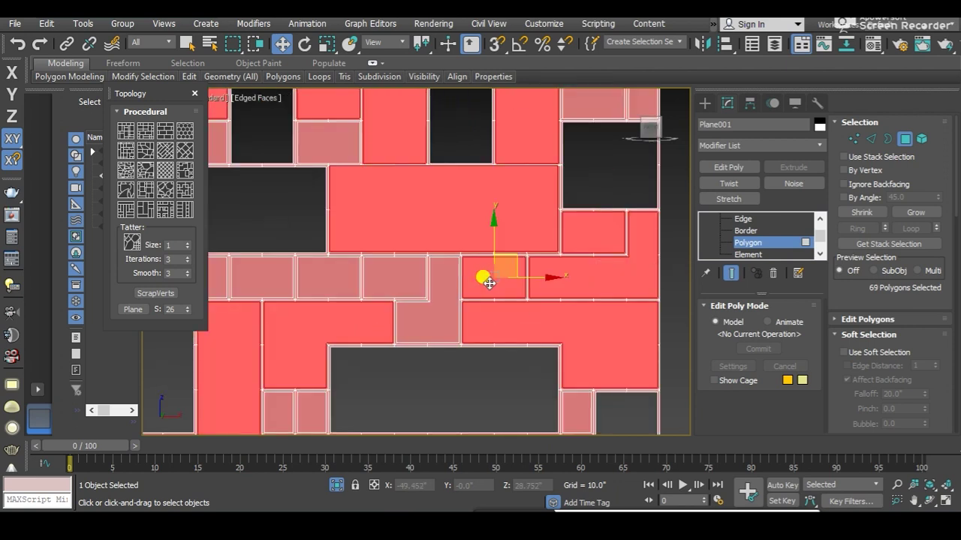
left_click(404, 275, "ctrl")
left_click(308, 272)
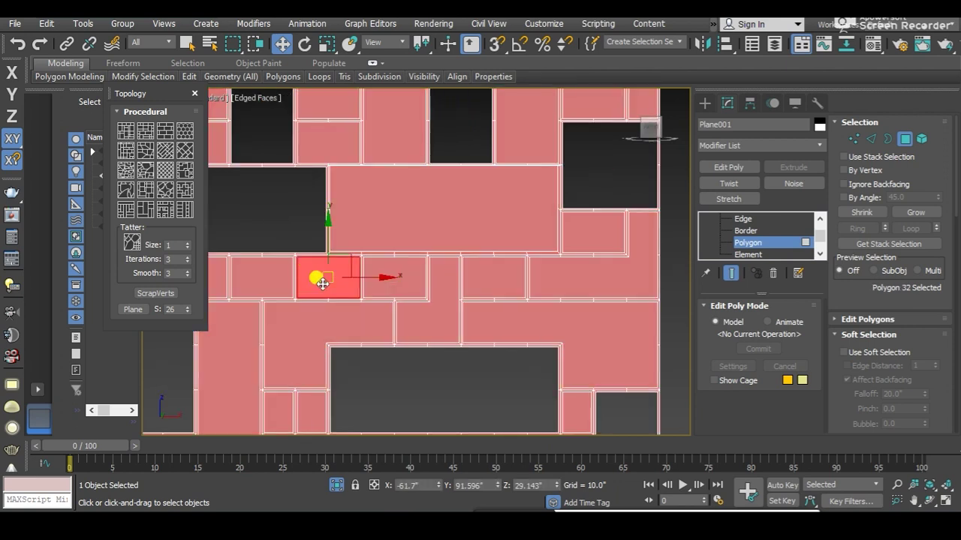
Undo to restore the full tile selection, then add a few more tiles after panning right
key("ctrl+z")
left_click(308, 280, "ctrl")
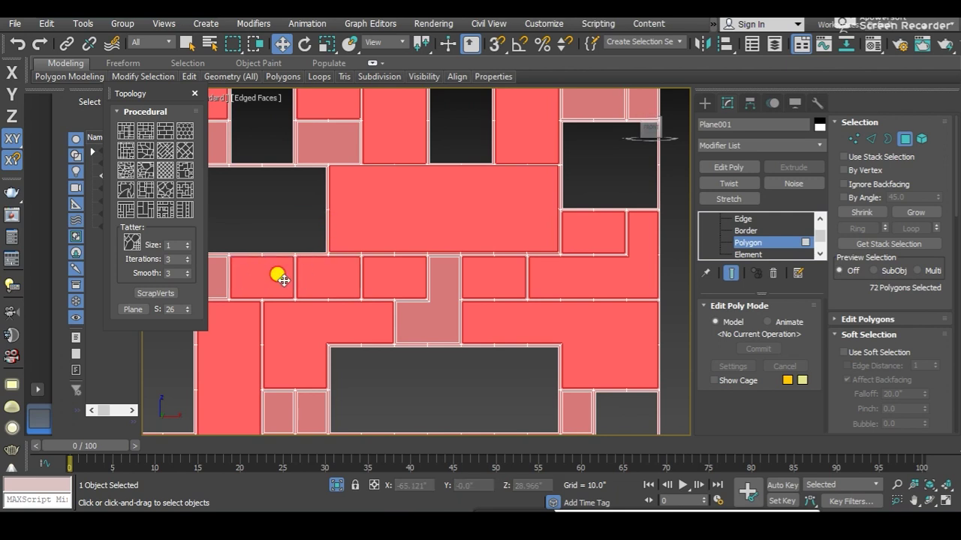
middle_click_drag(284, 279, 498, 248)
left_click(481, 279, "ctrl")
left_click(614, 268, "ctrl")
middle_click_drag(468, 332, 428, 272)
left_click(427, 281, "ctrl")
left_click(452, 290, "ctrl")
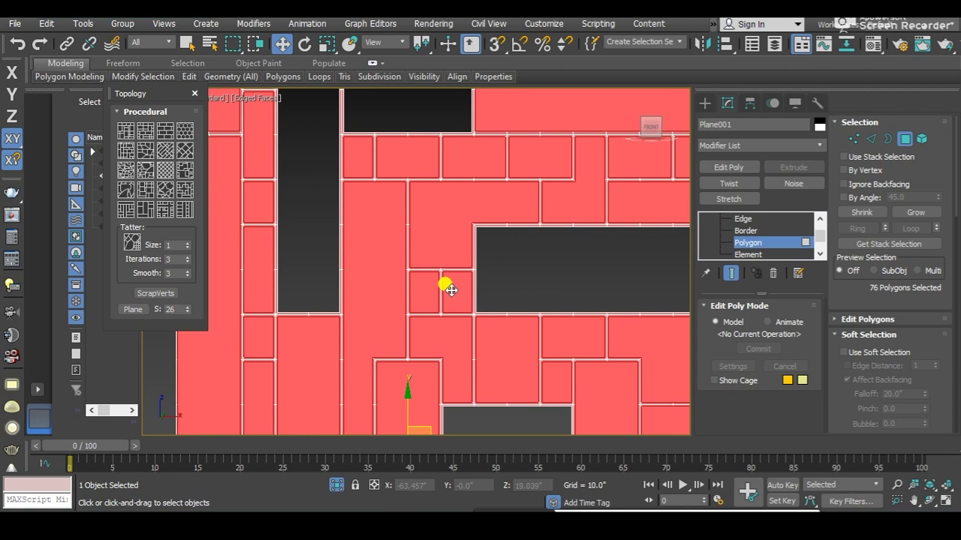
Ctrl+click a cluster of nearby scattered tiles, including a large one, into the selection
scroll(451, 290, "down", 5)
scroll(451, 262, "up", 5)
left_click(434, 262, "ctrl")
left_click(373, 267, "ctrl")
left_click(475, 264, "ctrl")
left_click(497, 256, "ctrl")
left_click(401, 259, "ctrl")
left_click(270, 323, "ctrl")
left_click(248, 324, "ctrl")
scroll(250, 326, "down", 2)
scroll(429, 296, "up", 2)
scroll(429, 296, "down", 2)
scroll(450, 278, "up", 2)
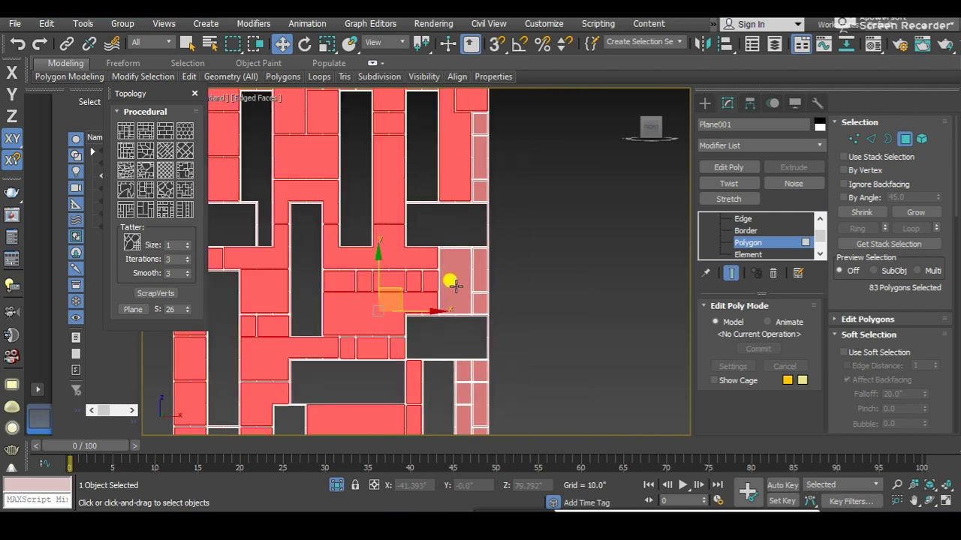
left_click(438, 262, "ctrl")
left_click(484, 253, "ctrl")
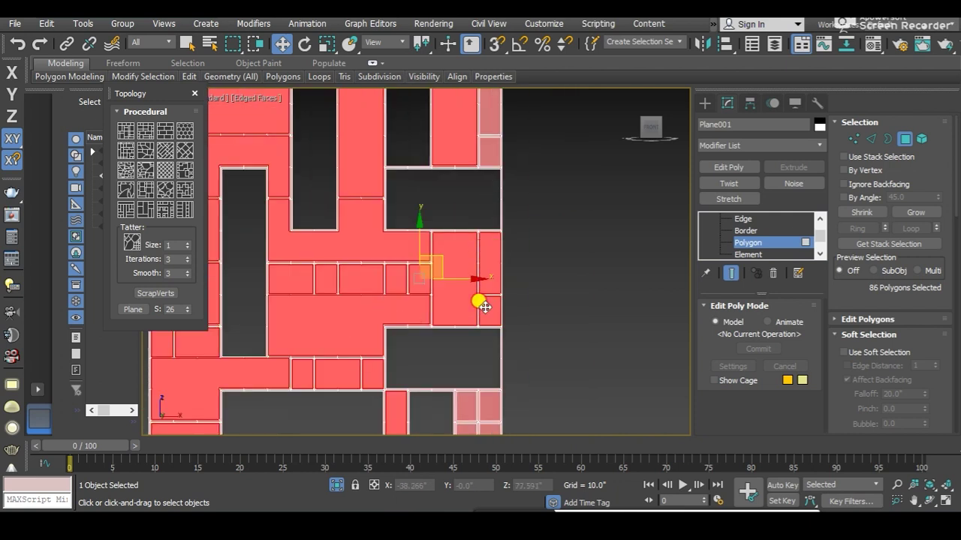
left_click(481, 304, "ctrl")
Add the tall edge tile, a top-right tile and several lower tiles to the selection
middle_click_drag(481, 304, 492, 432)
left_click(489, 218, "ctrl")
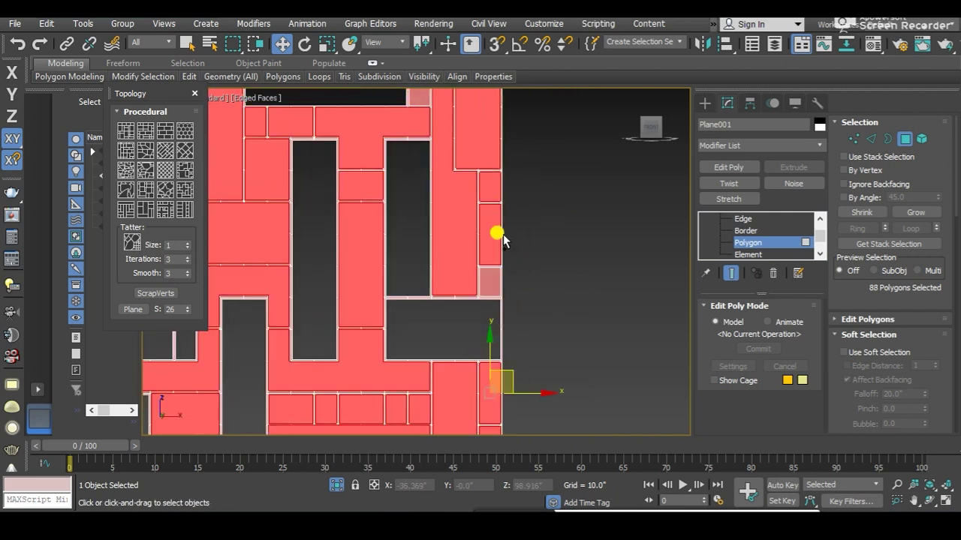
scroll(502, 255, "down", 3)
left_click(487, 251, "ctrl")
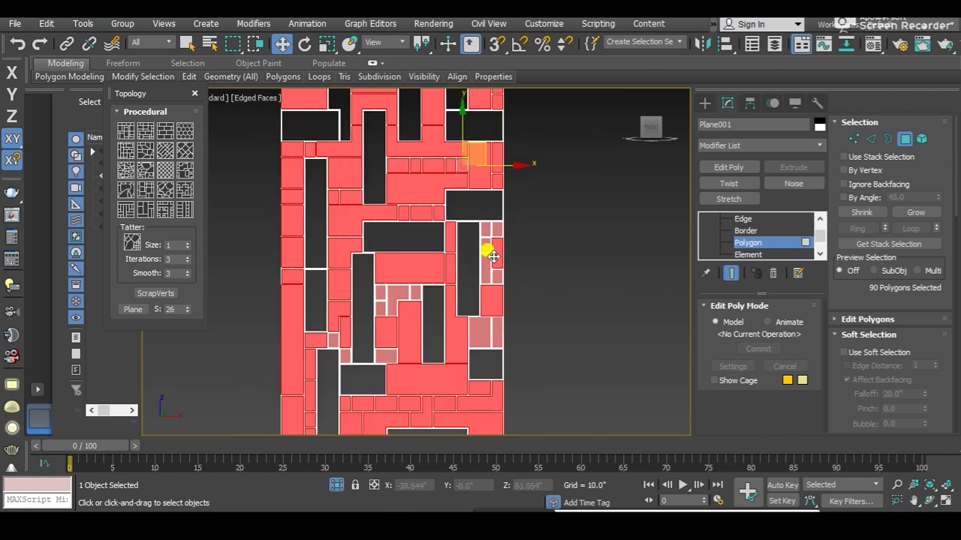
scroll(473, 225, "up", 5)
scroll(469, 217, "down", 4)
left_click(461, 154, "ctrl")
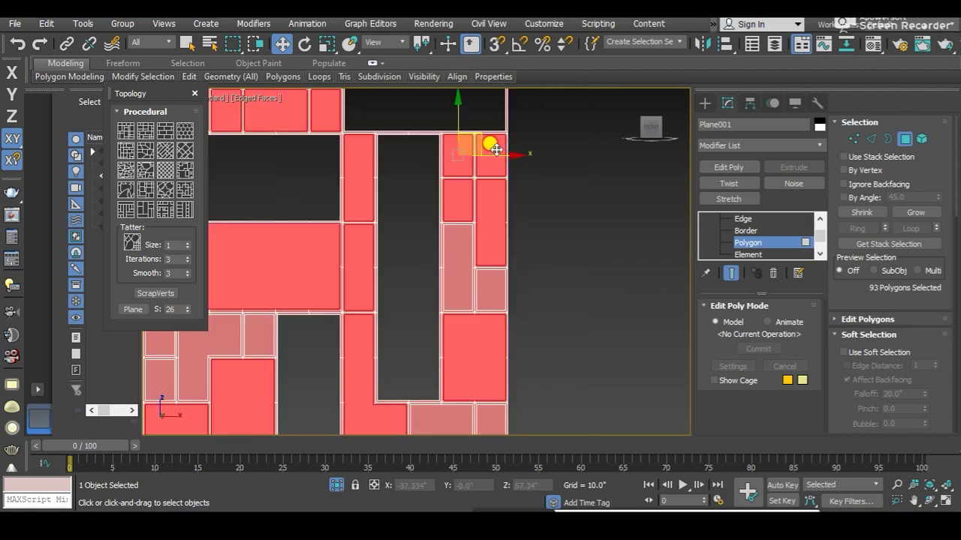
left_click(449, 245, "ctrl")
left_click(479, 284, "ctrl")
middle_click_drag(478, 284, 493, 218)
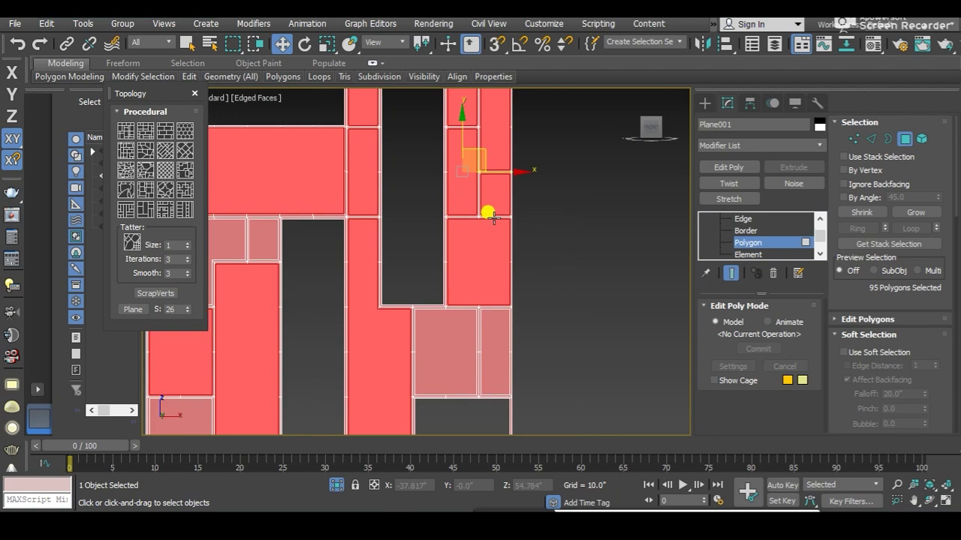
scroll(489, 216, "down", 3)
left_click(462, 304, "ctrl")
middle_click_drag(468, 306, 468, 247)
left_click(482, 251, "ctrl")
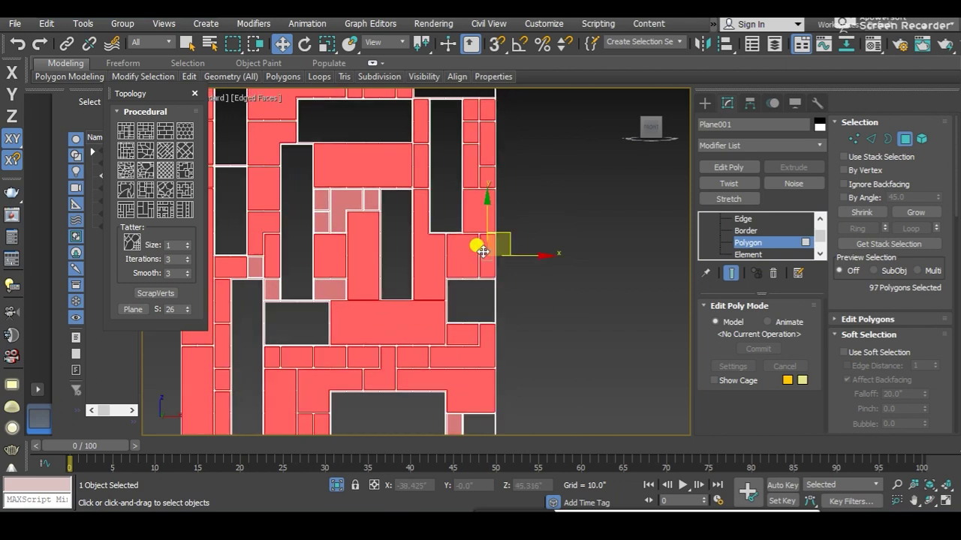
scroll(451, 274, "up", 2)
scroll(405, 282, "up", 1)
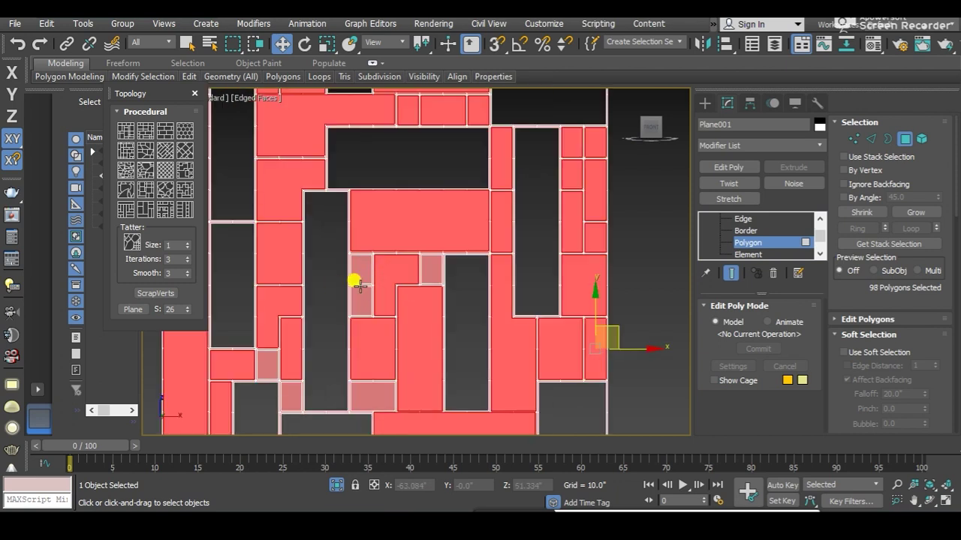
Add a small tile and several more scattered tiles in the middle of the plane
left_click(361, 284, "ctrl")
scroll(360, 270, "up", 2)
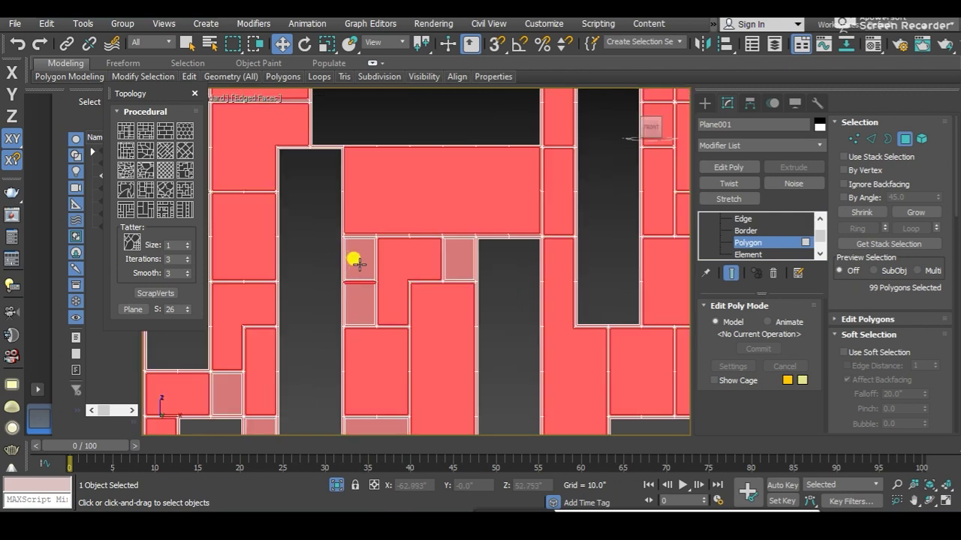
left_click(466, 263, "ctrl")
left_click(390, 279, "ctrl")
scroll(360, 317, "down", 4)
scroll(324, 284, "up", 2)
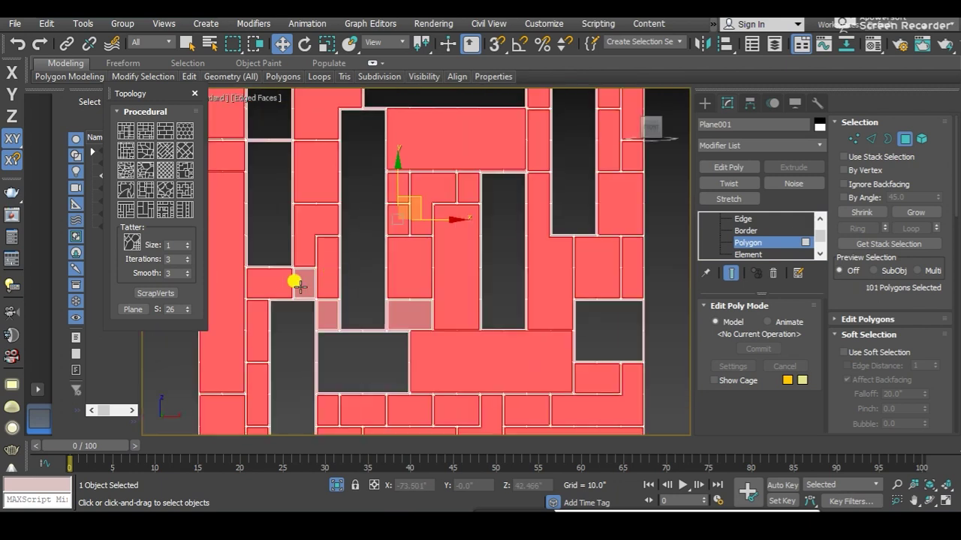
left_click(300, 284, "ctrl")
left_click(328, 308, "ctrl")
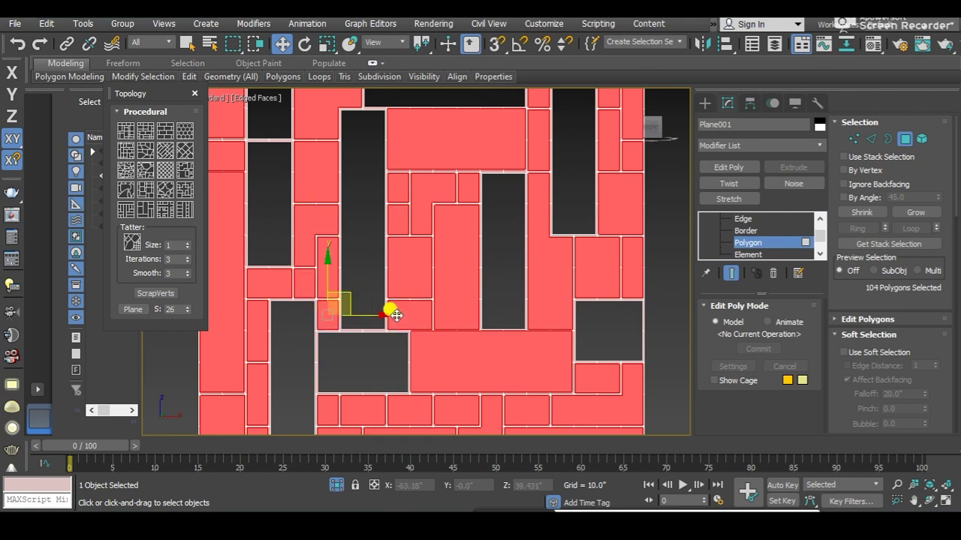
scroll(390, 310, "down", 1)
scroll(408, 208, "down", 2)
scroll(360, 278, "up", 3)
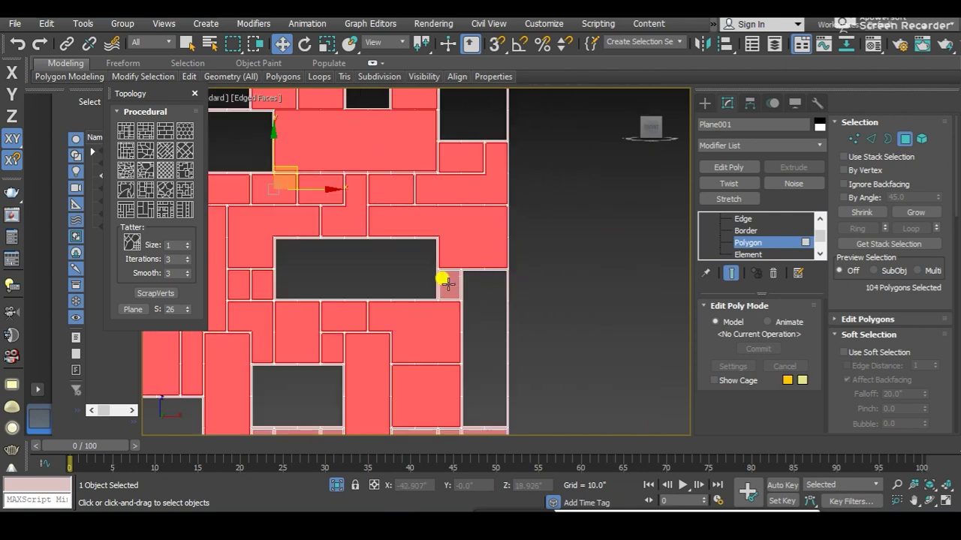
scroll(450, 248, "down", 2)
Add the bottom-row tiles, then frame the whole plane in view
left_click(463, 200, "ctrl")
left_click(472, 354, "ctrl")
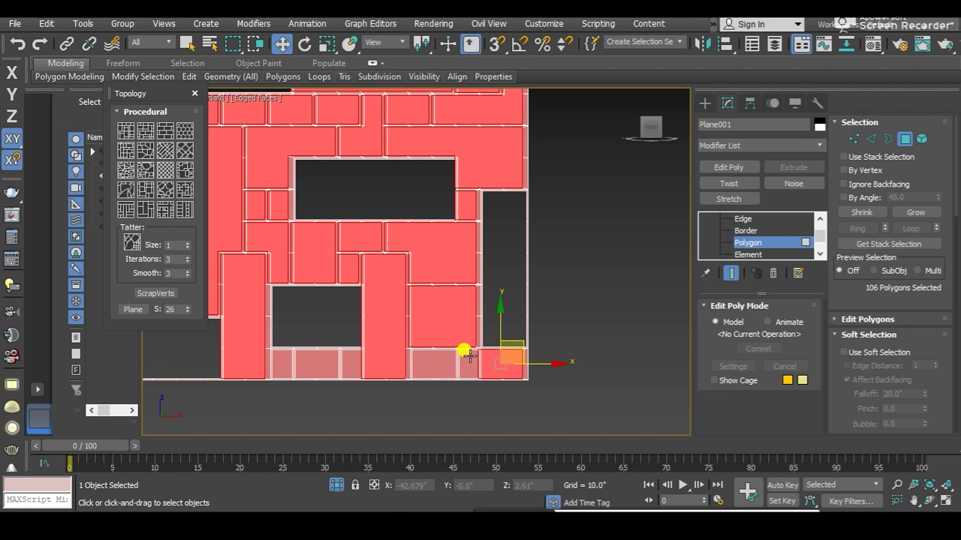
left_click_drag(467, 352, 472, 366, "ctrl")
left_click(441, 364, "ctrl")
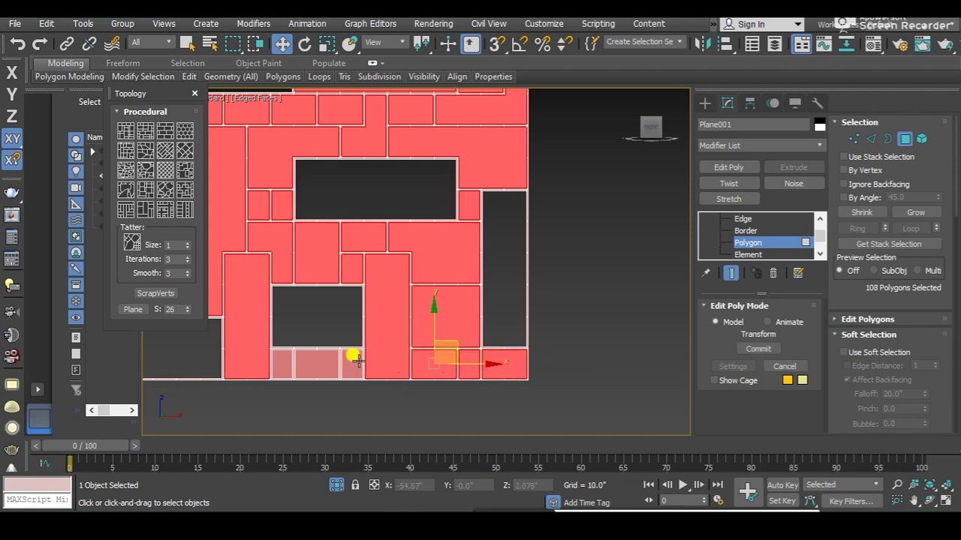
scroll(350, 362, "up", 2)
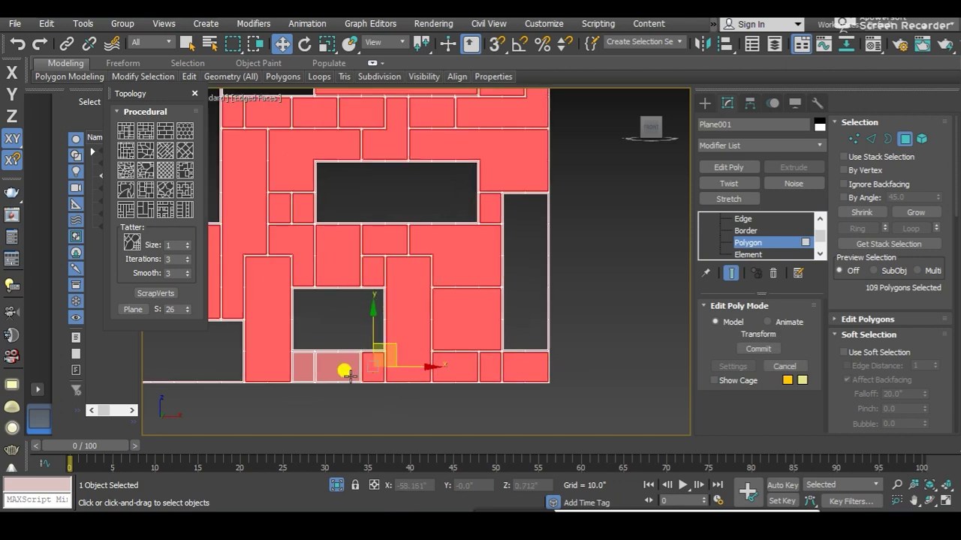
scroll(282, 350, "down", 2)
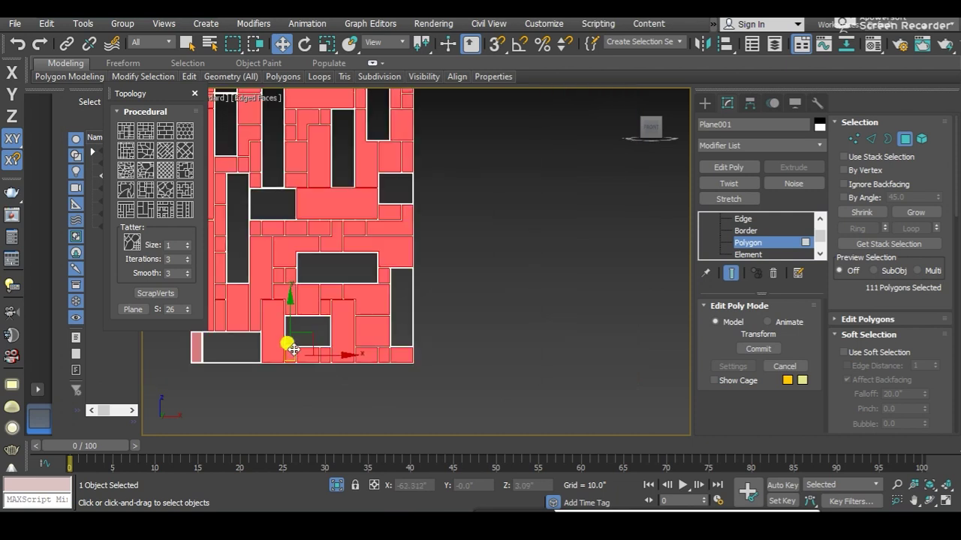
middle_click_drag(285, 339, 318, 348)
scroll(262, 375, "up", 2)
Add the last tiles, including one near the top corner, to reach 113 polygons
left_click(290, 299, "ctrl")
scroll(297, 304, "down", 2)
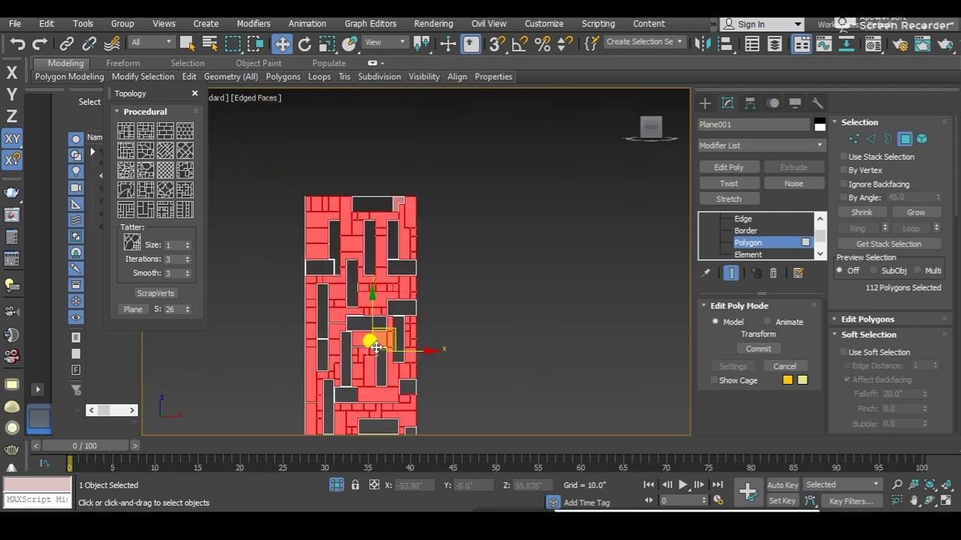
scroll(397, 192, "up", 2)
scroll(382, 187, "up", 1)
left_click(382, 186, "ctrl")
scroll(382, 187, "down", 3)
scroll(407, 246, "up", 2)
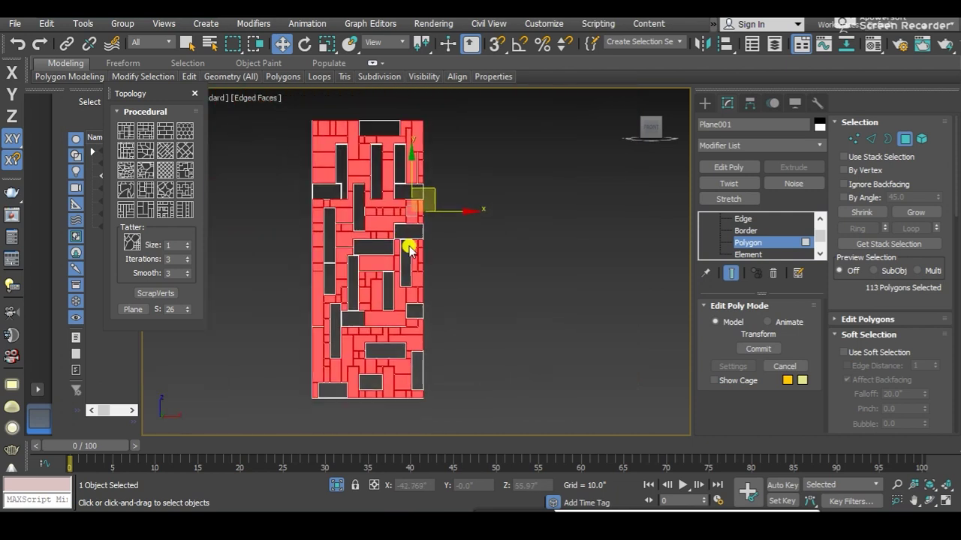
scroll(403, 268, "up", 2)
scroll(439, 253, "down", 3)
Orbit and zoom into a tilted perspective view of the whole brick plane
mouse_move(440, 253)
middle_mouse_down("alt")
mouse_move(388, 325)
mouse_move(386, 257)
mouse_move(390, 300)
mouse_move(413, 268)
mouse_move(405, 313)
mouse_move(328, 250)
mouse_move(437, 190)
mouse_move(403, 301)
mouse_move(406, 255)
mouse_move(404, 273)
middle_mouse_up("alt")
scroll(422, 290, "down", 2)
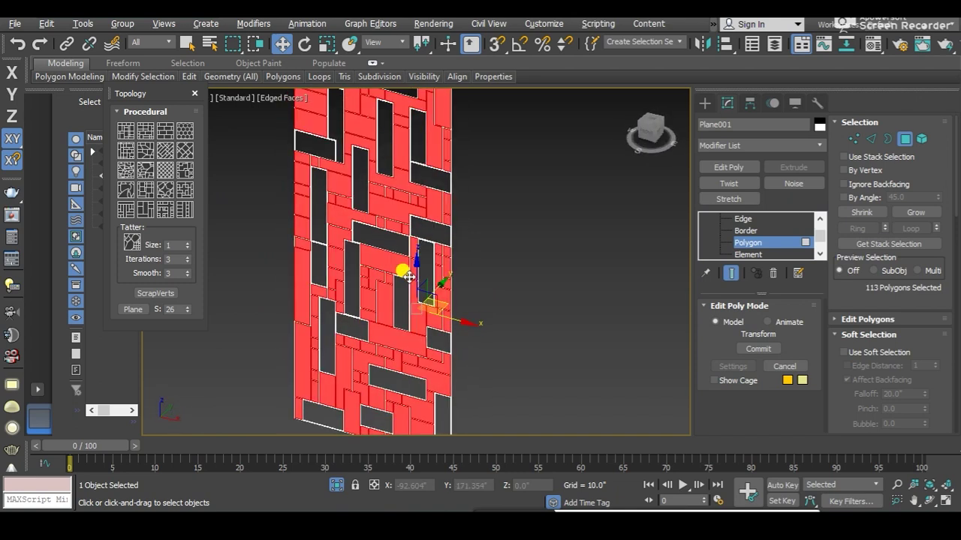
scroll(360, 197, "up", 3)
scroll(398, 183, "up", 3)
scroll(418, 191, "up", 2)
middle_click_drag(417, 189, 409, 282, "alt")
scroll(410, 217, "down", 3)
scroll(403, 248, "down", 2)
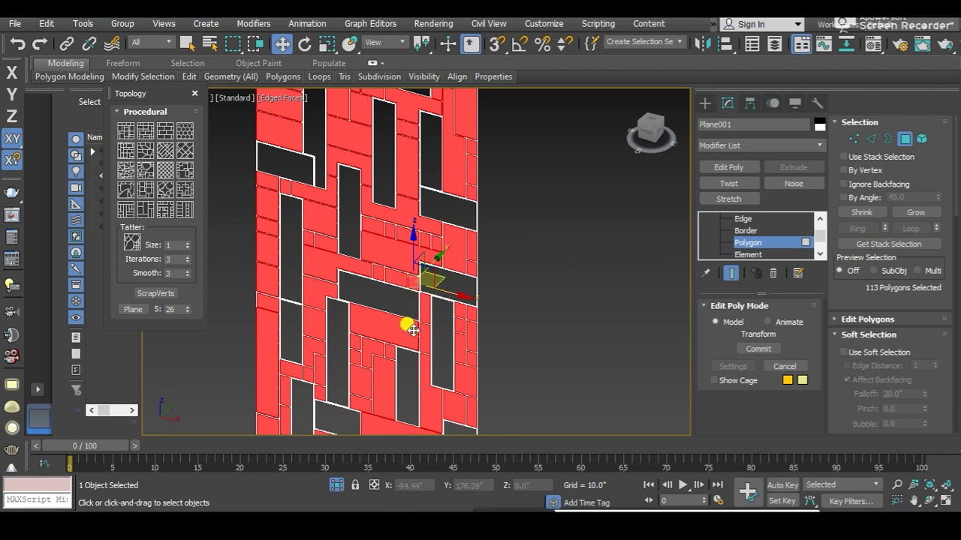
middle_click_drag(412, 331, 426, 326)
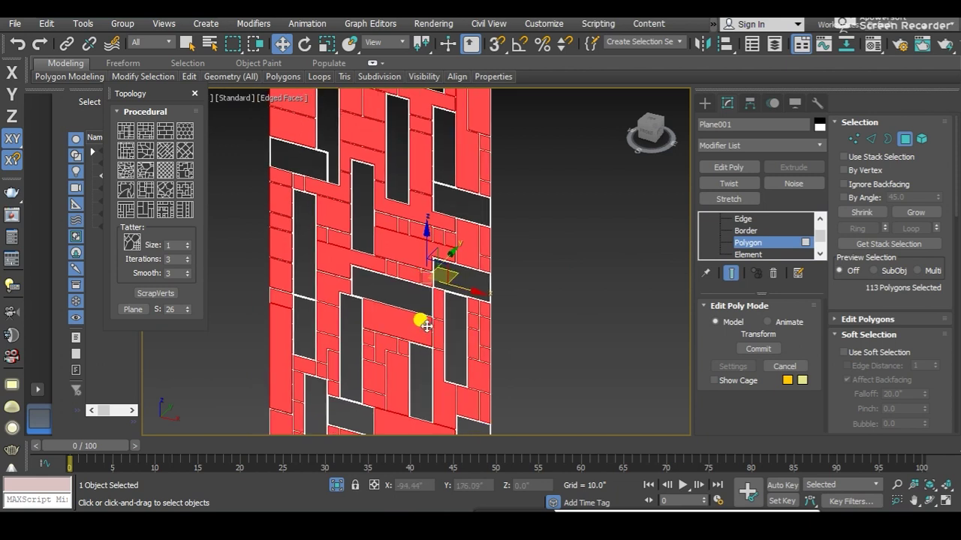
Undo an accidental select-all to restore the 113 tiles and check them in perspective
key("ctrl+a")
mouse_move(418, 274)
middle_mouse_down("alt")
mouse_move(467, 247)
mouse_move(408, 223)
mouse_move(419, 250)
middle_mouse_up("alt")
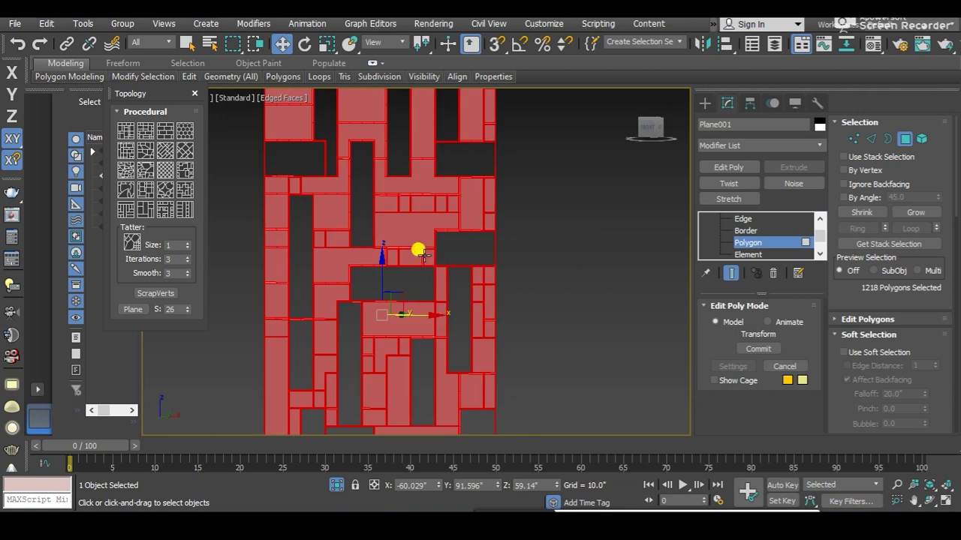
key("ctrl+z")
mouse_move(442, 267)
middle_mouse_down("alt")
mouse_move(418, 294)
mouse_move(440, 315)
mouse_move(455, 288)
mouse_move(470, 289)
middle_mouse_up("alt")
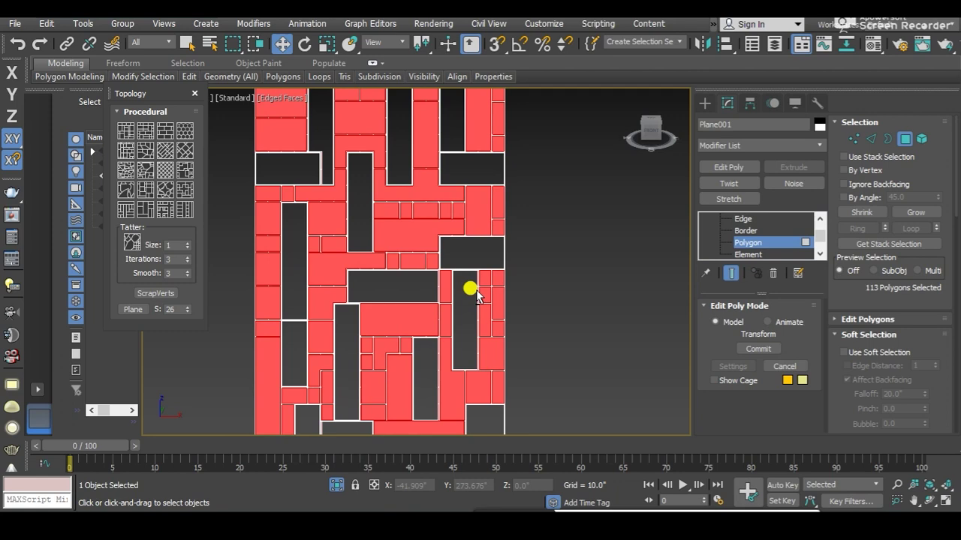